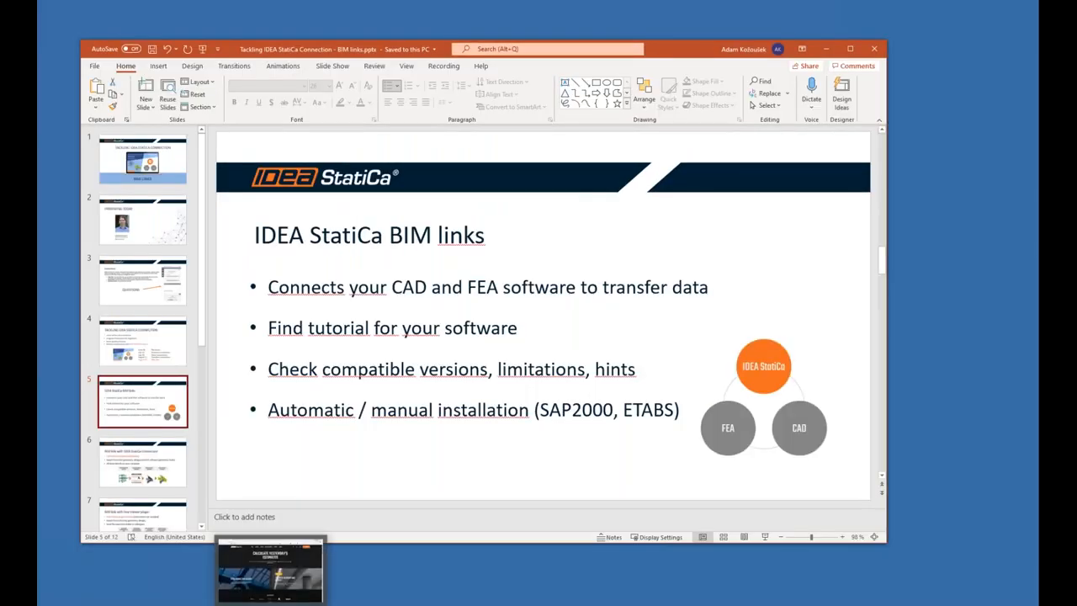
- Bring the IDEA StatiCa website forward and go to its BIM Links page
left_click(271, 567)
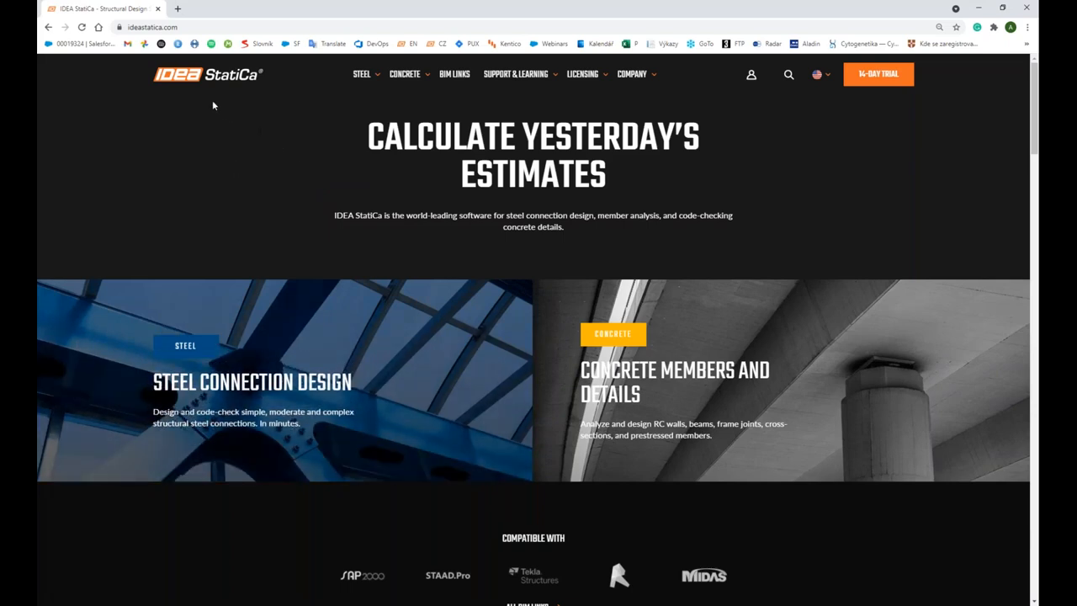
left_click(459, 78)
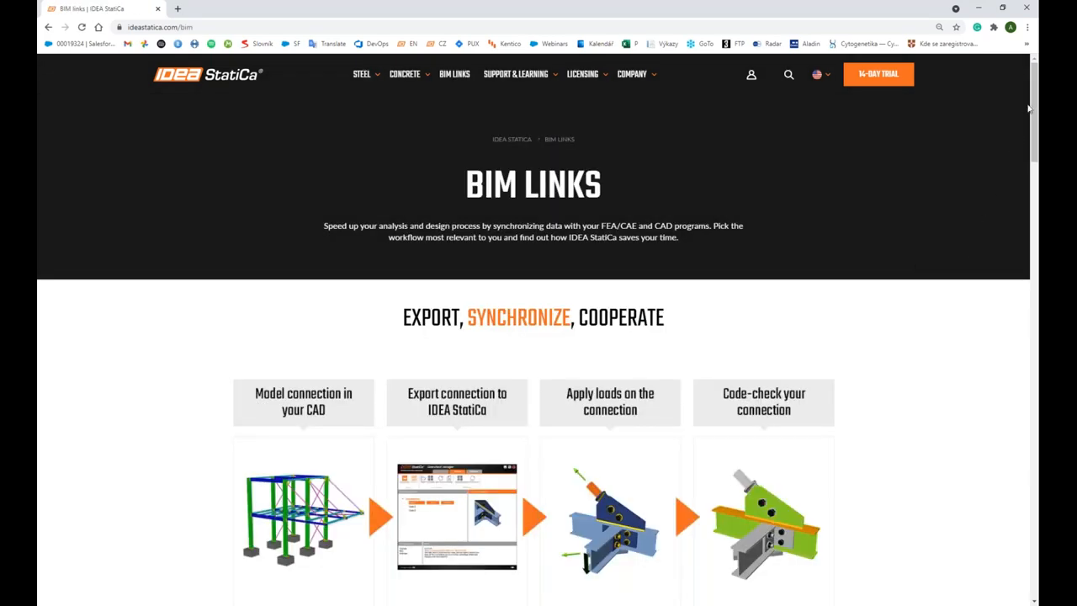
left_click_drag(1032, 104, 1030, 259)
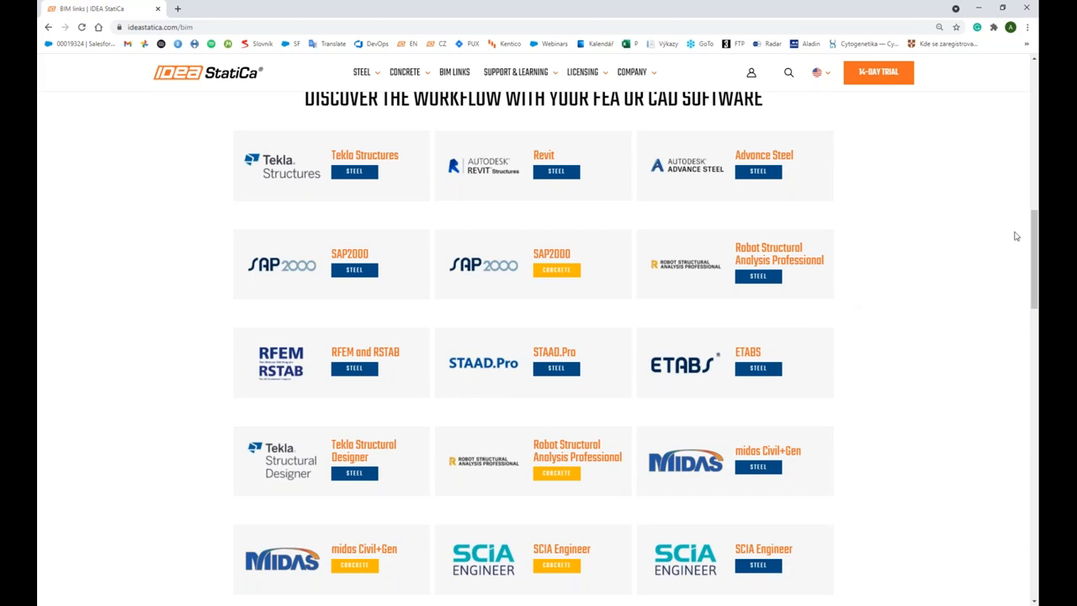
mouse_move(1035, 229)
left_mouse_down()
mouse_move(1037, 313)
mouse_move(1036, 208)
left_mouse_up()
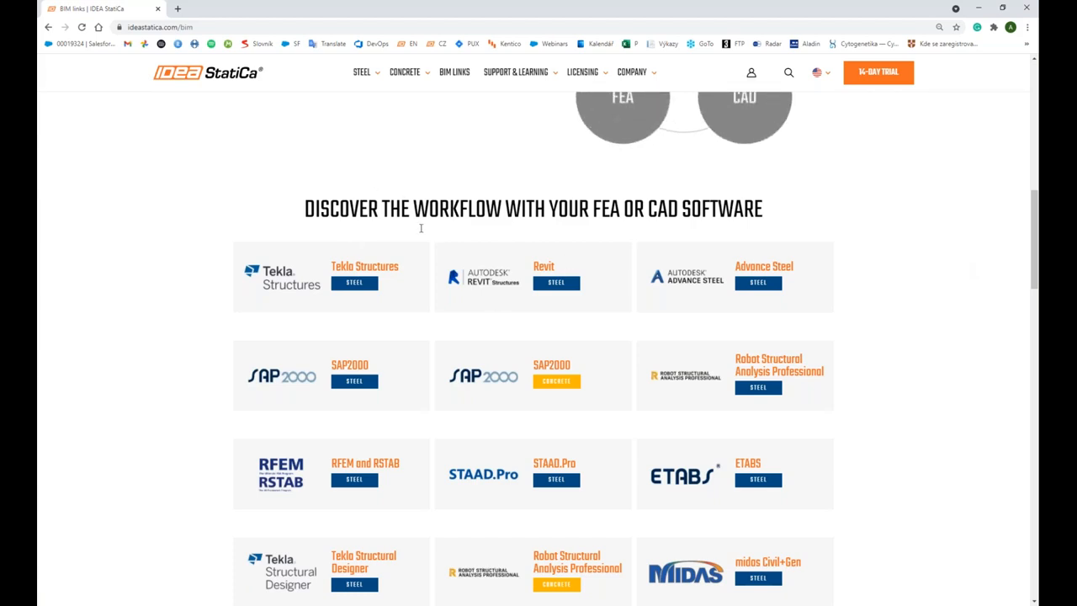
- Open the Tekla Structures BIM link page and its connection design tutorial
left_click(396, 266)
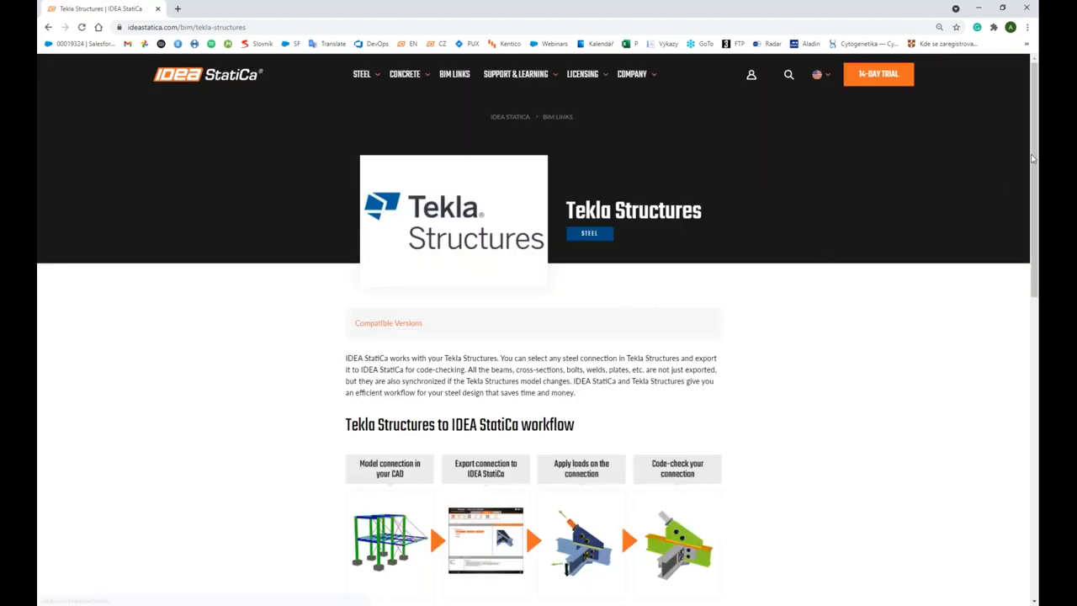
left_click_drag(1035, 157, 1030, 375)
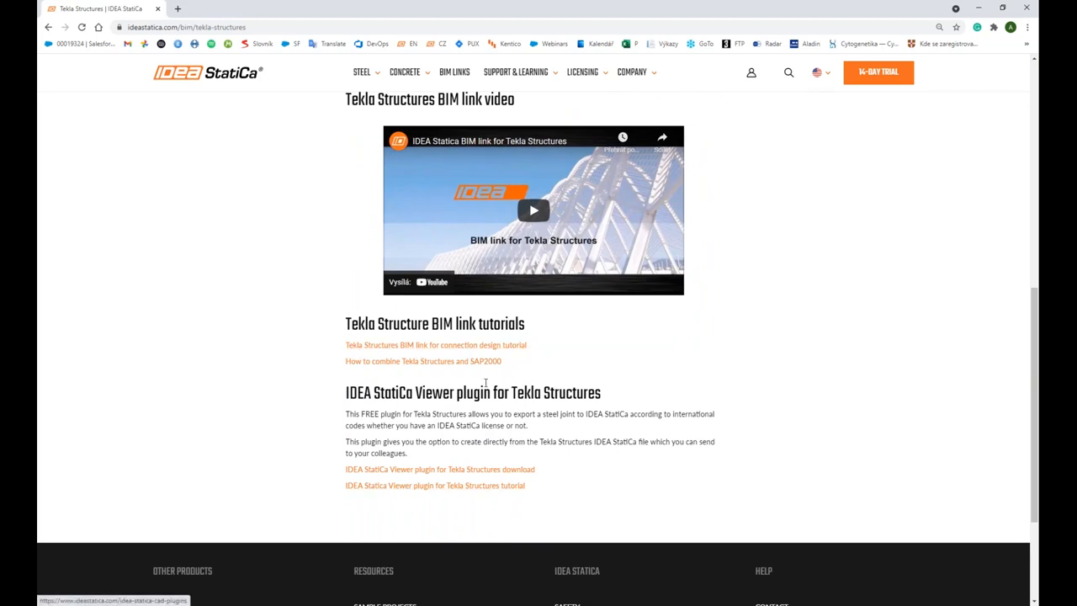
left_click(505, 345)
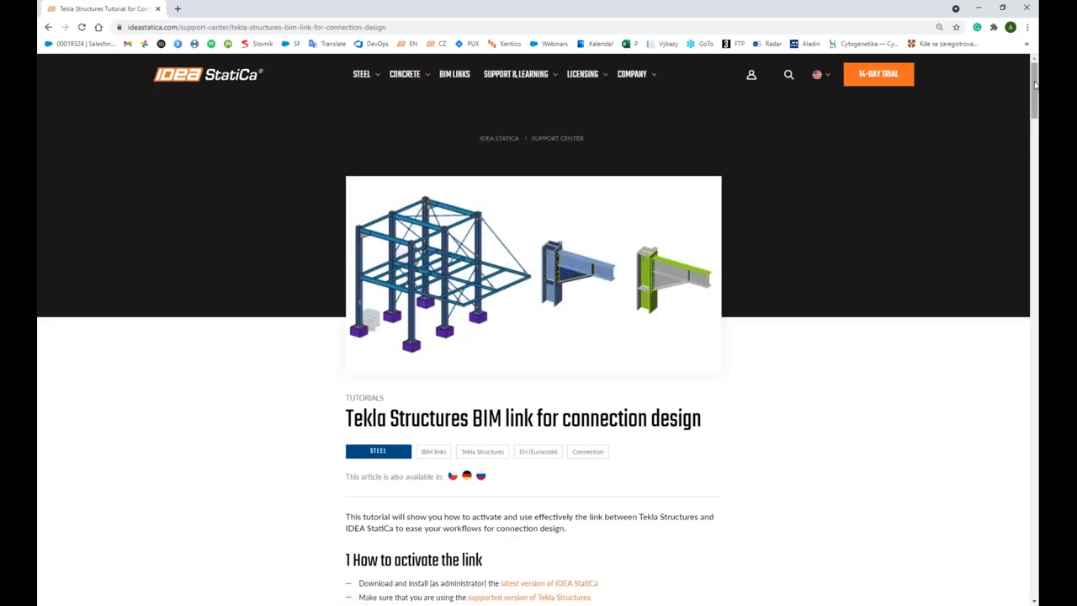
left_click_drag(1035, 84, 1038, 217)
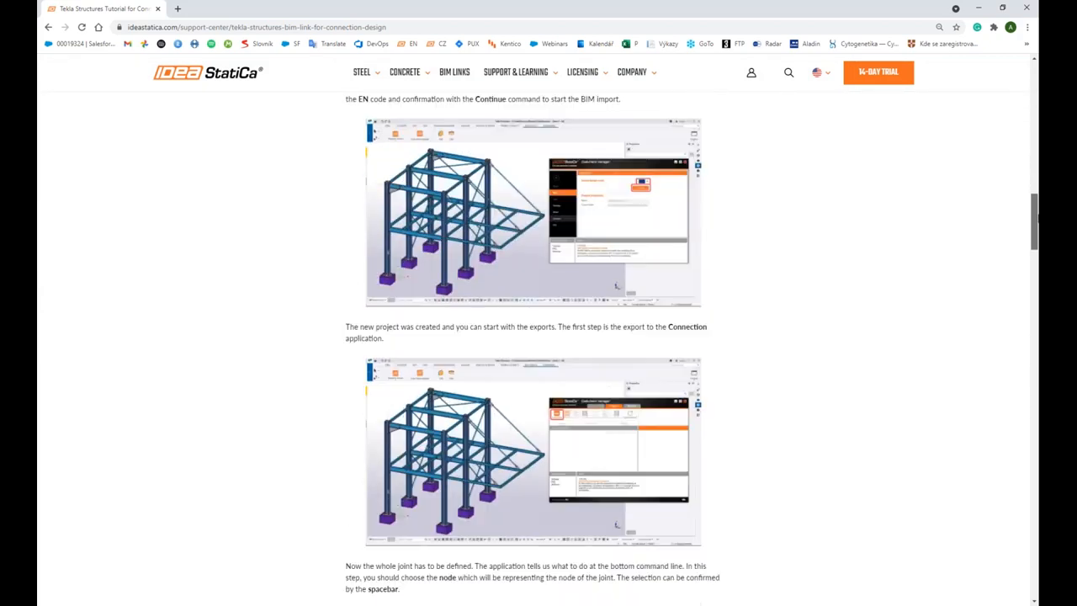
left_click_drag(1038, 217, 1038, 283)
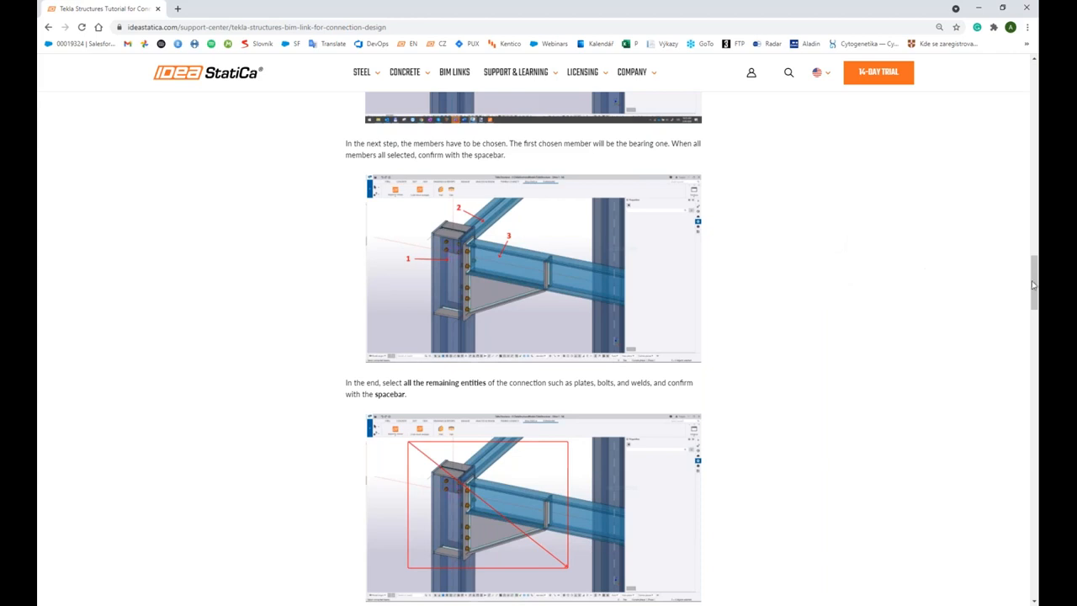
left_click_drag(1035, 286, 1021, 82)
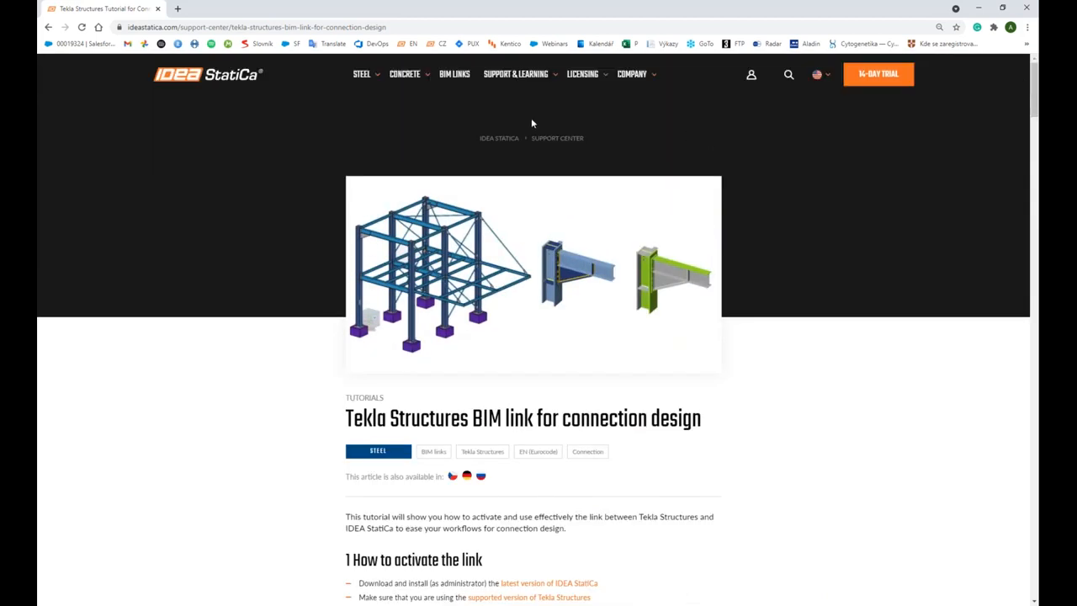
mouse_move(516, 72)
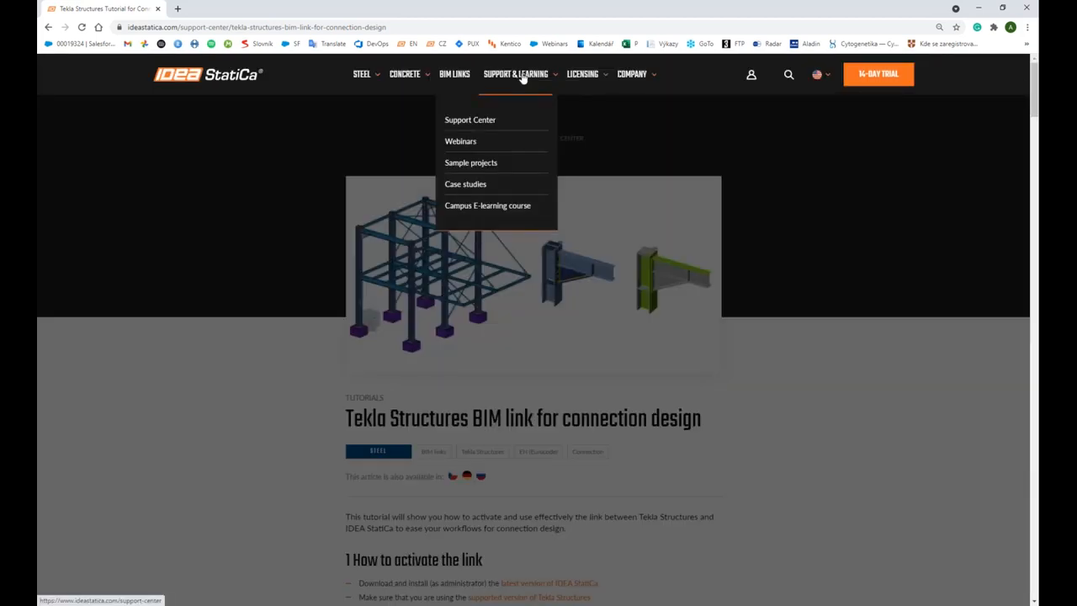
- Go to the Support Center and list the BIM link tutorials
left_click(522, 77)
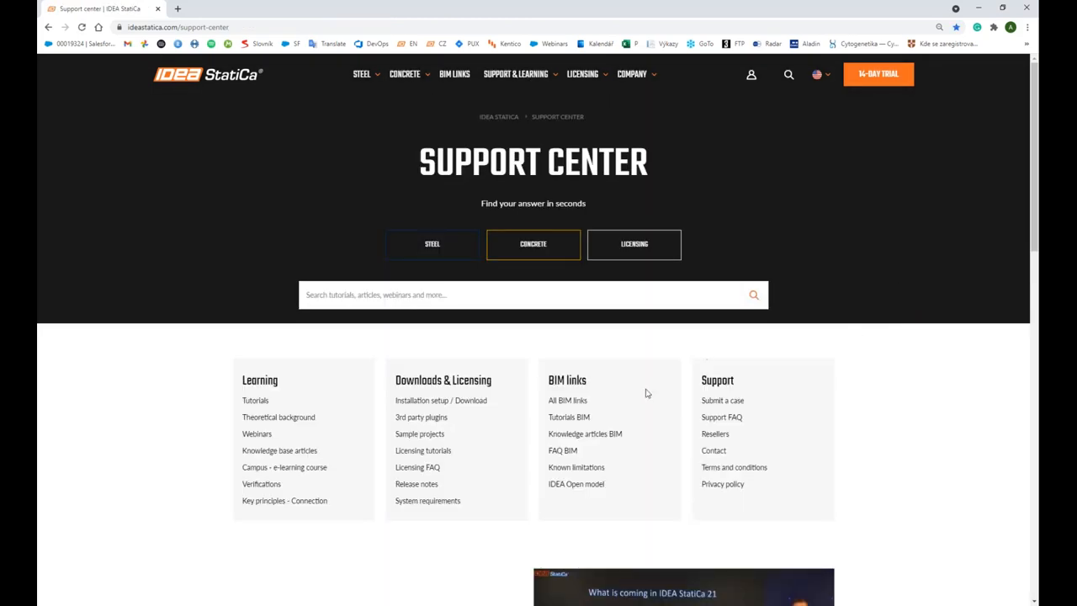
left_click(575, 419)
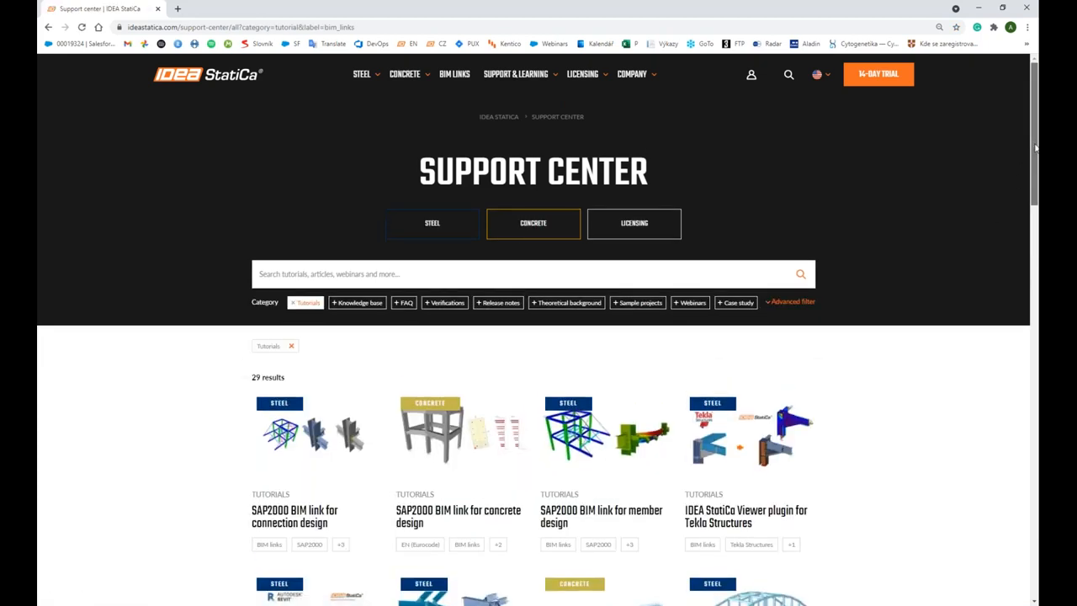
left_click_drag(1034, 147, 1037, 229)
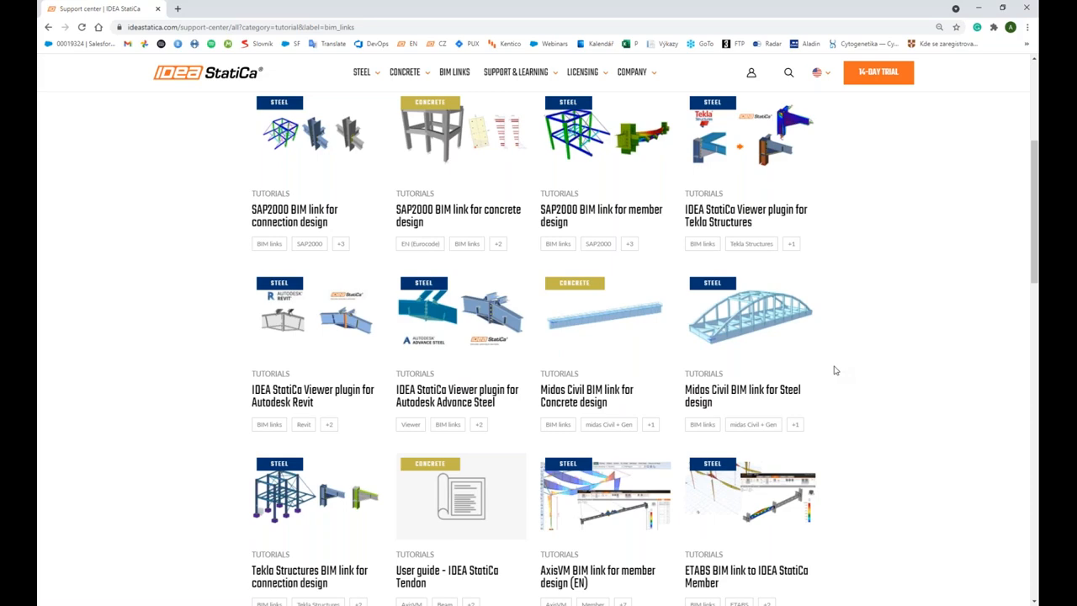
scroll(835, 371, "up", 4)
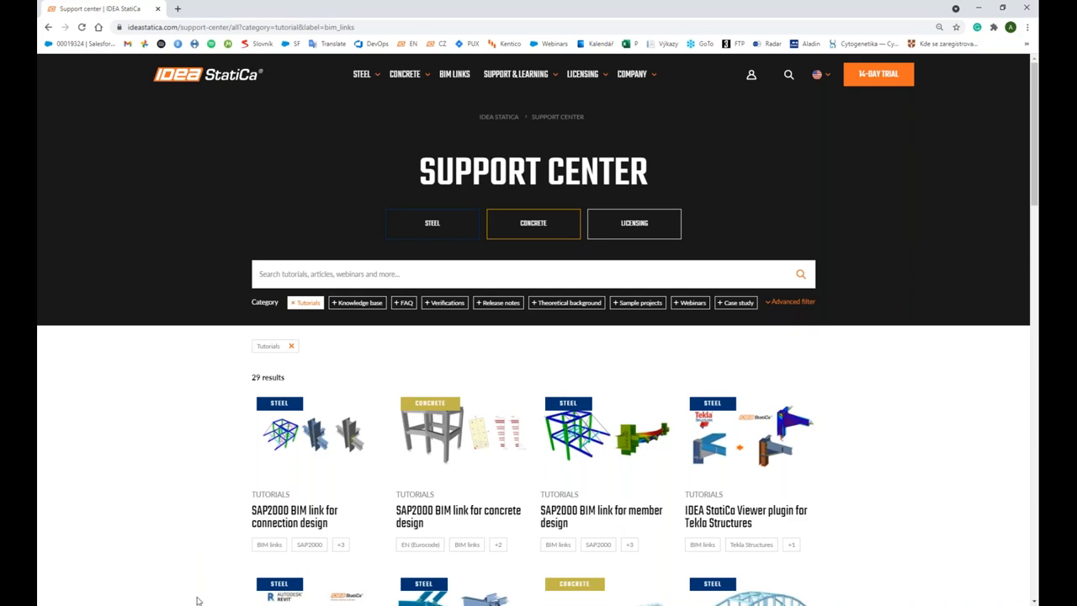
- Switch back to the PowerPoint presentation with Alt+Tab
key("alt+Tab")
- Return to the Support Center and search for 'bim compatibility'
left_click(471, 115)
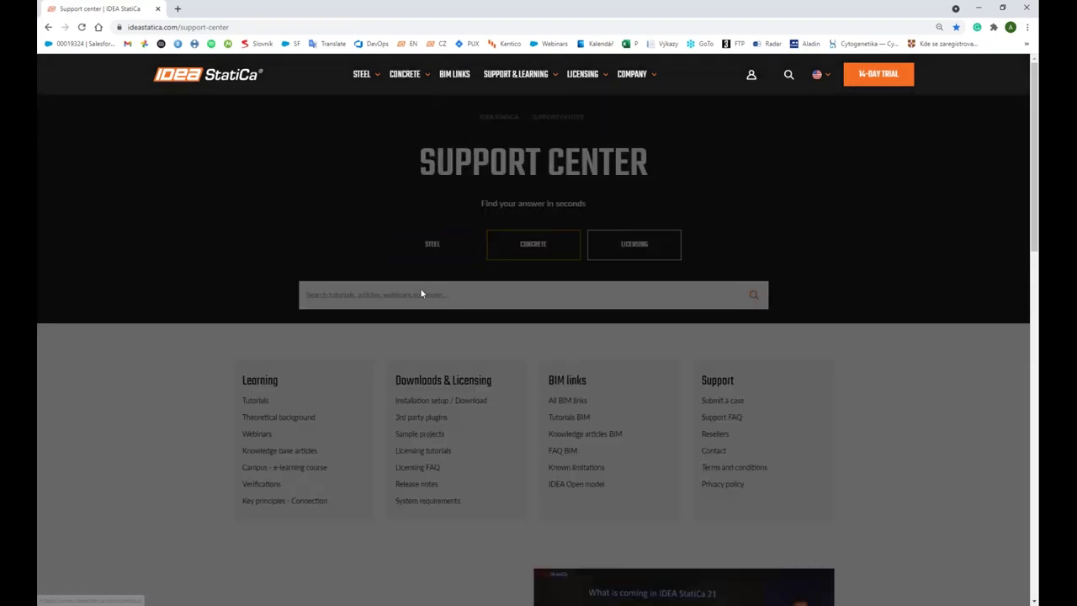
left_click(418, 295)
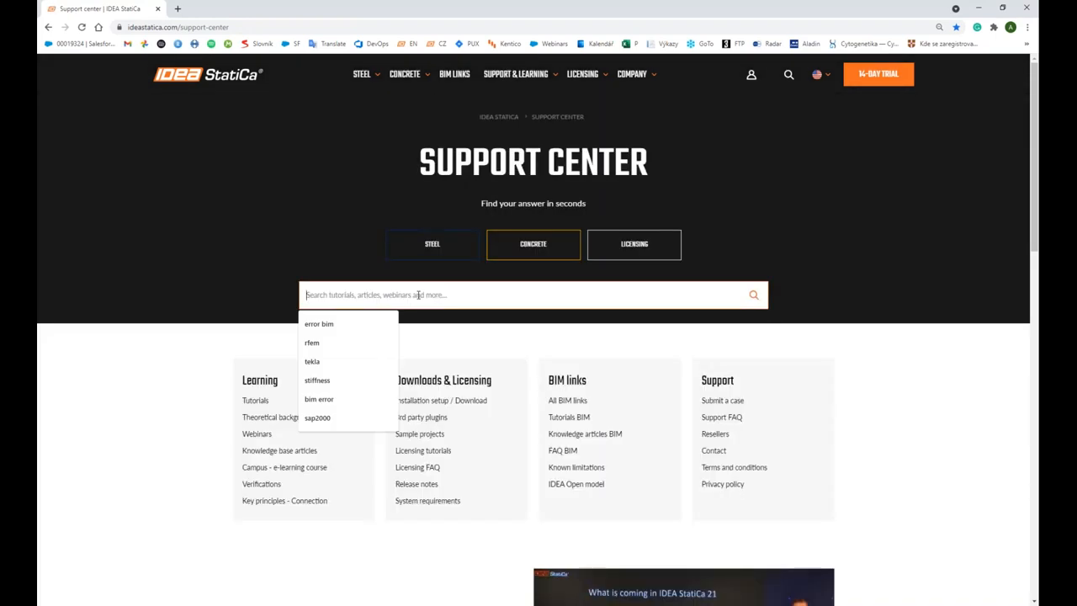
type("bim co")
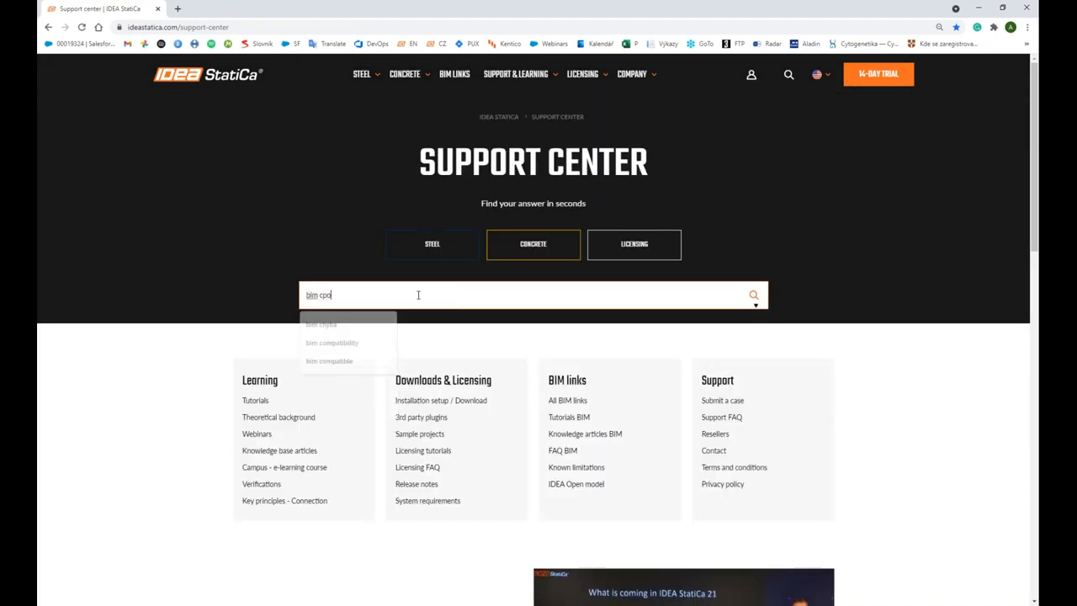
type("mpati")
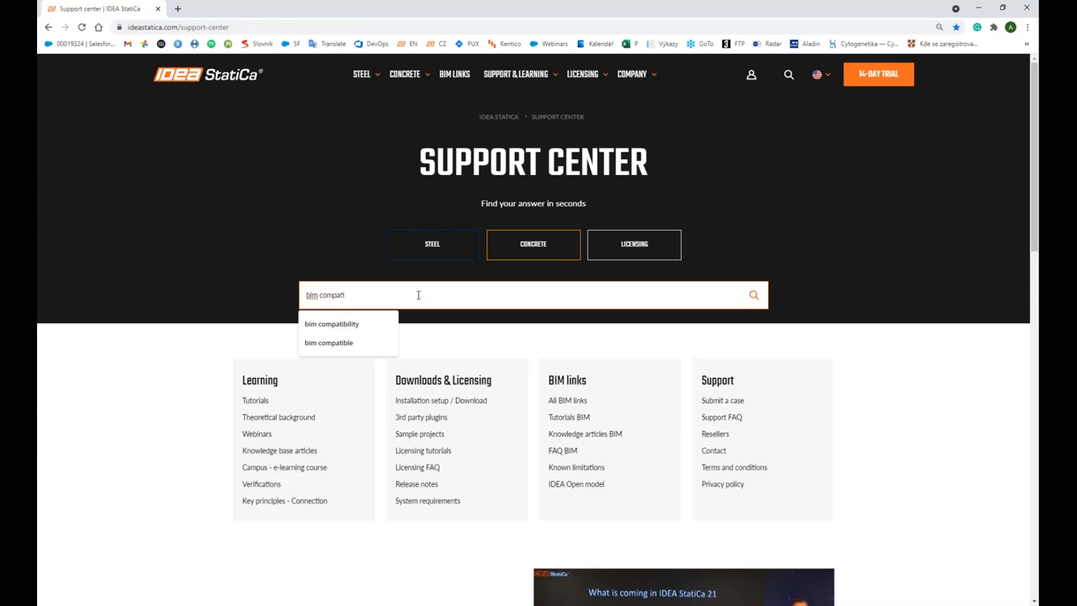
key("Down")
key("Return")
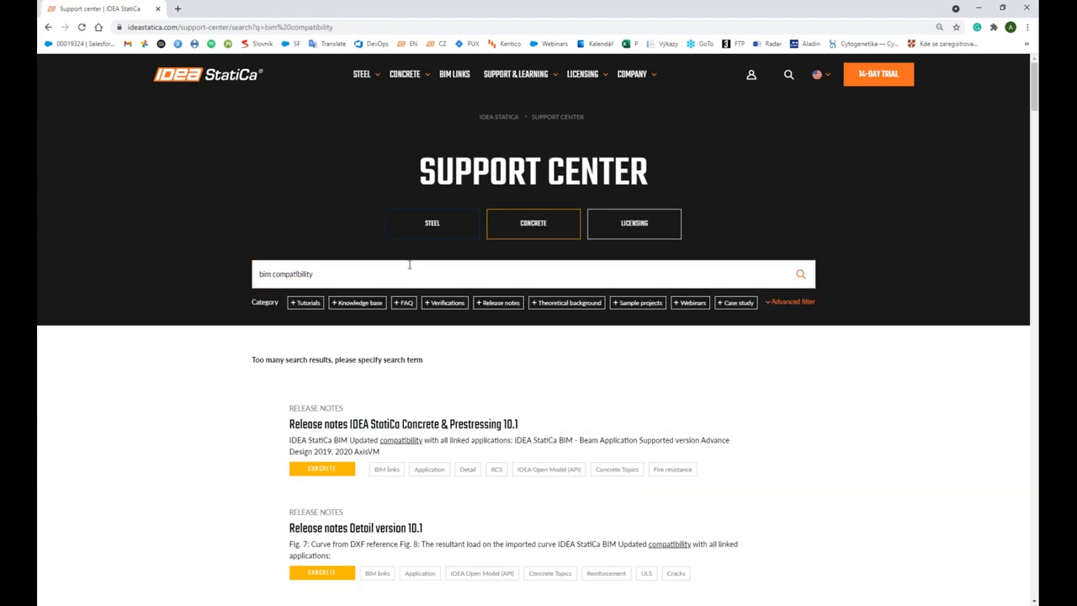
scroll(416, 266, "down", 1)
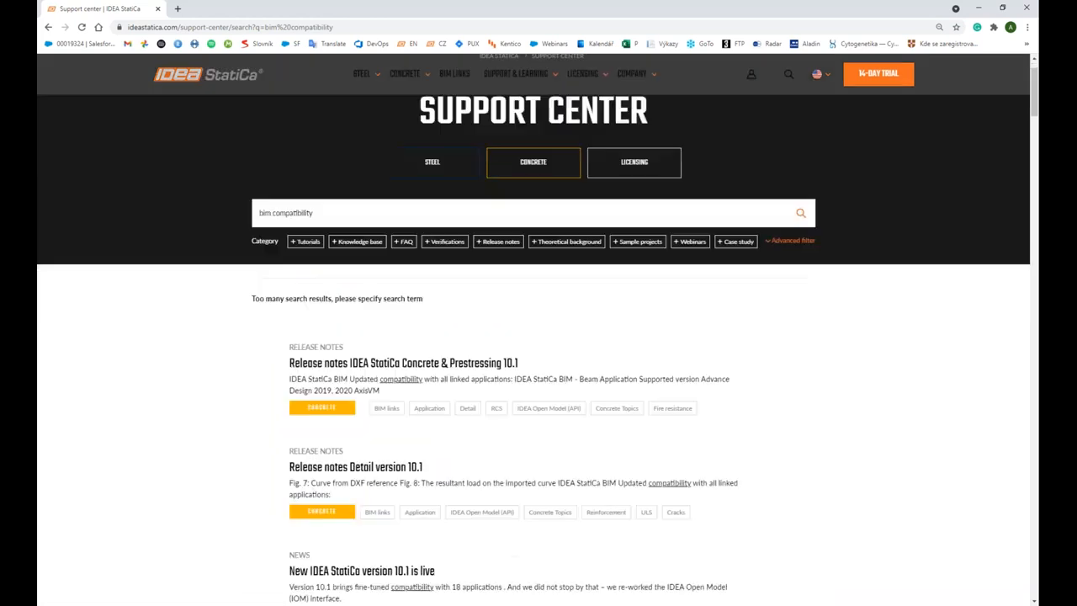
scroll(416, 265, "down", 1)
scroll(417, 266, "down", 2)
scroll(416, 266, "down", 2)
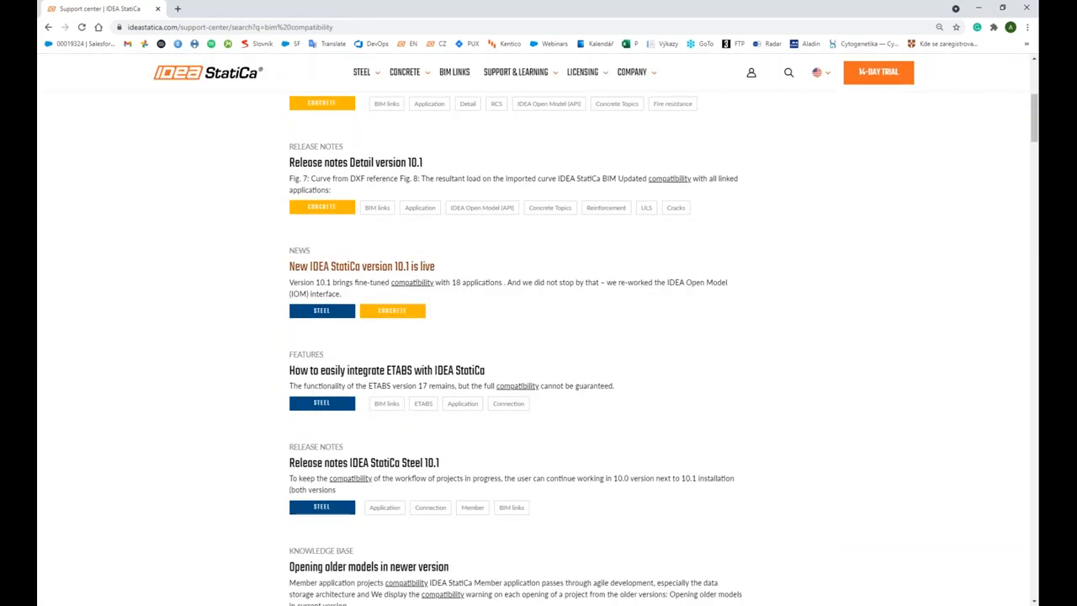
scroll(467, 278, "up", 4)
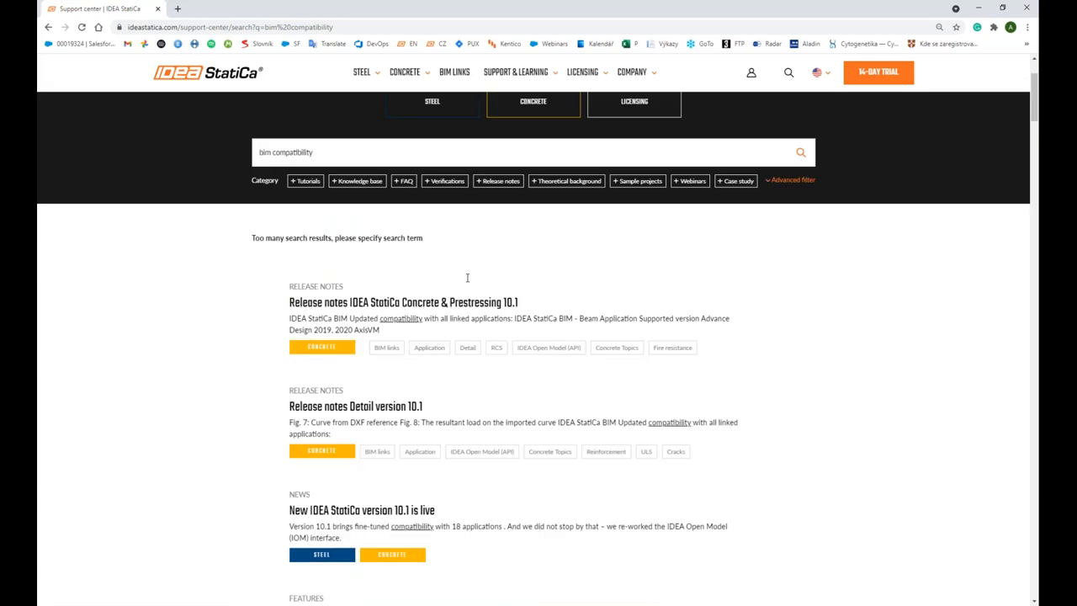
scroll(467, 278, "down", 3)
scroll(467, 278, "down", 2)
scroll(467, 278, "down", 2)
scroll(466, 277, "down", 3)
scroll(469, 281, "up", 4)
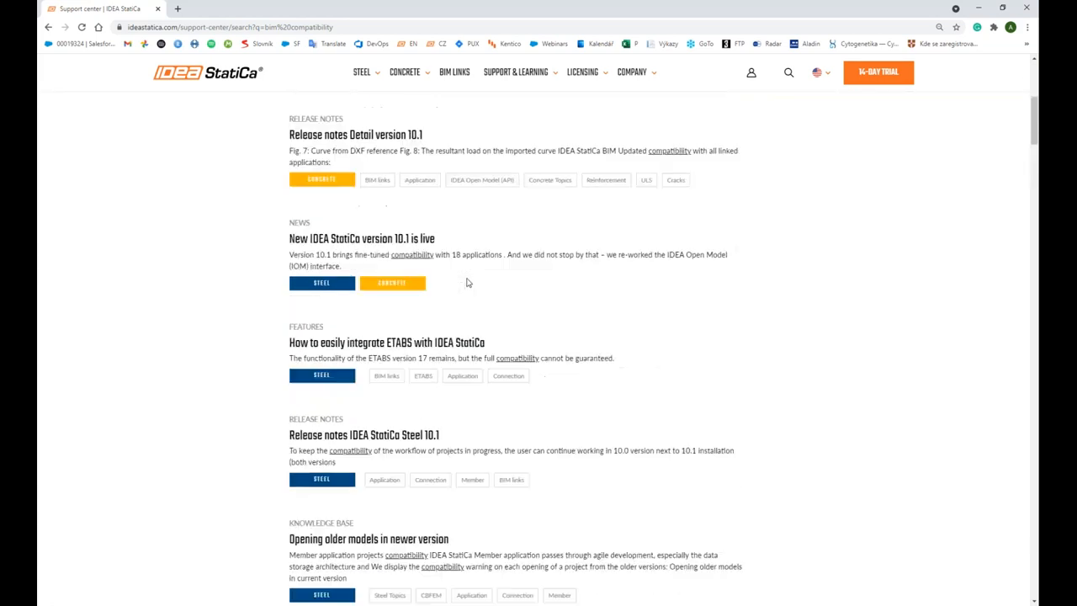
scroll(469, 281, "up", 5)
- Change the search to 'bim version' and run it
double_click(358, 273)
type("ve")
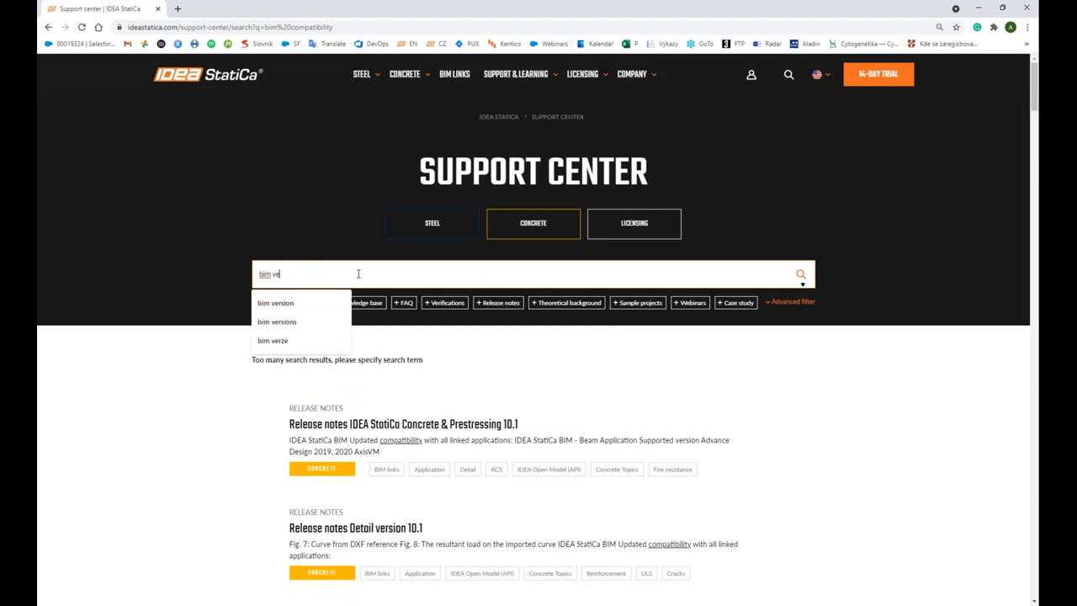
type("rsion")
key("Return")
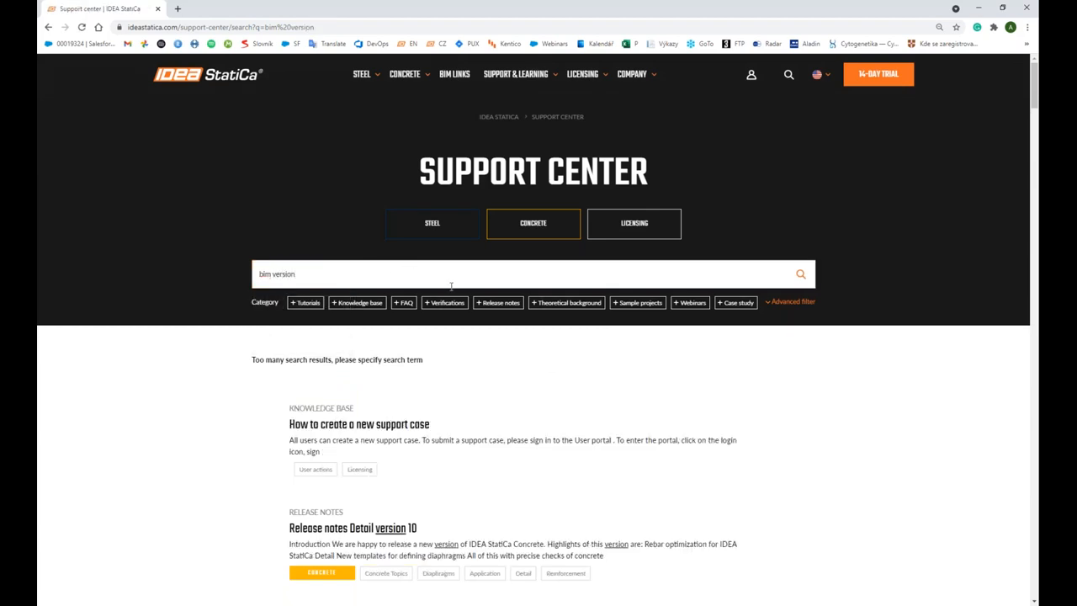
scroll(404, 286, "down", 3)
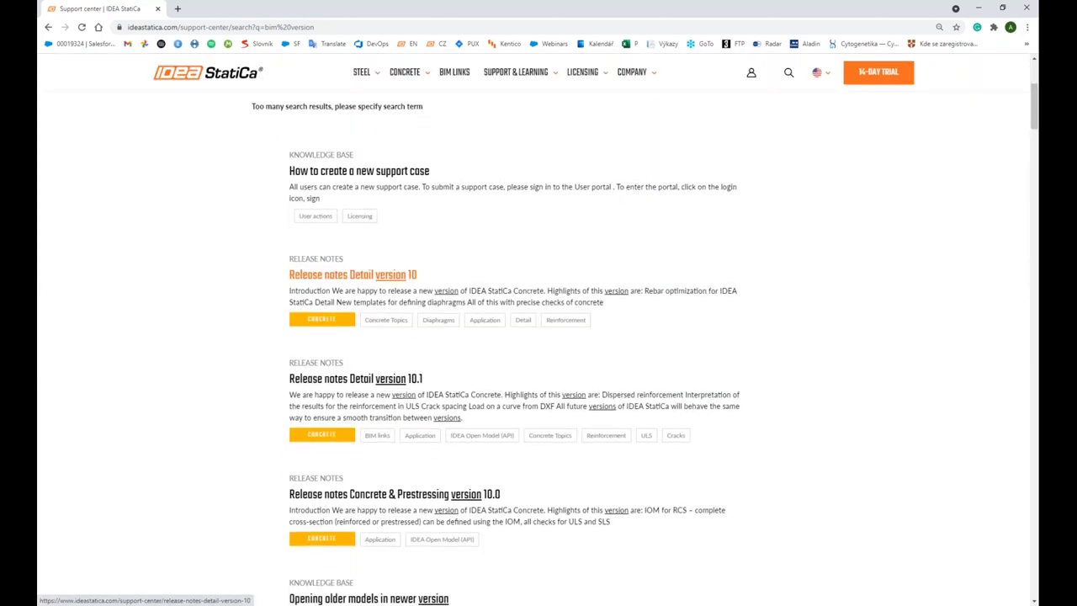
scroll(353, 274, "down", 3)
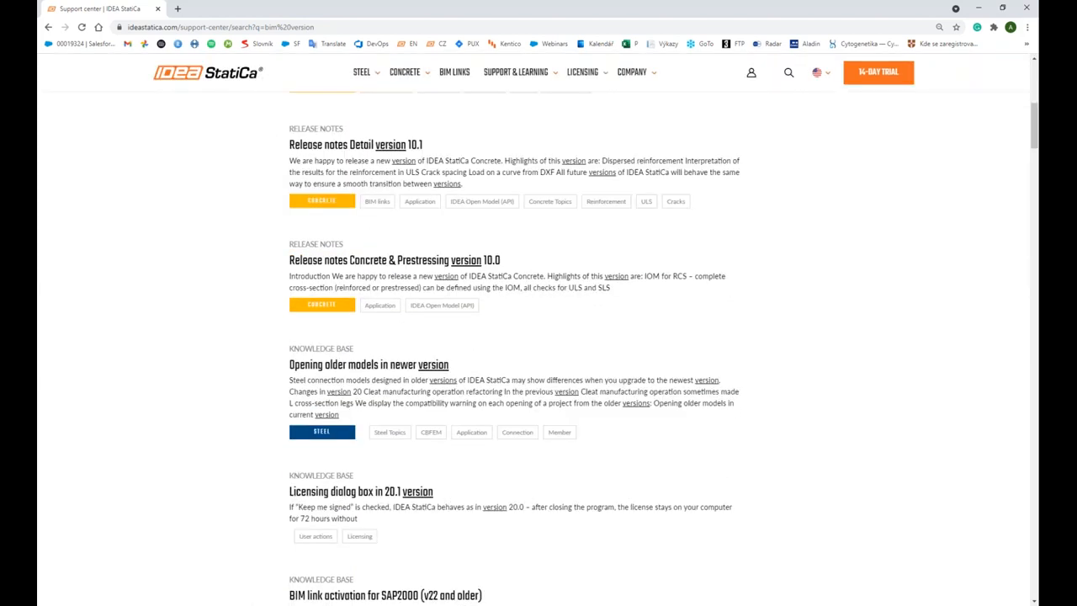
scroll(514, 348, "down", 3)
scroll(515, 348, "down", 3)
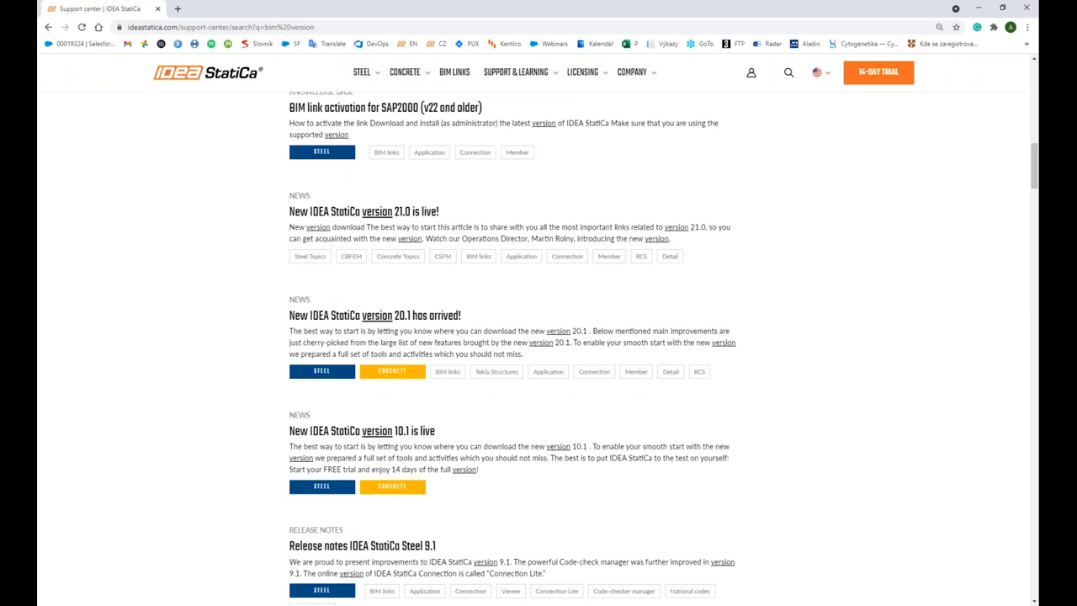
scroll(515, 349, "down", 1)
scroll(464, 385, "down", 1)
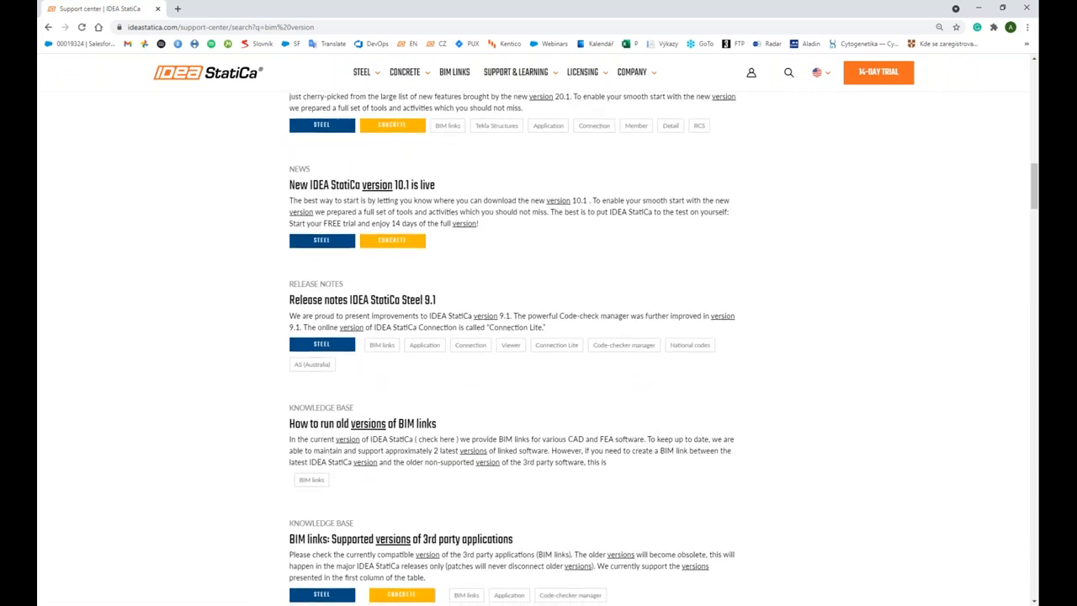
scroll(464, 385, "down", 1)
- Open the 'Supported versions of 3rd party applications' article
left_click(427, 420)
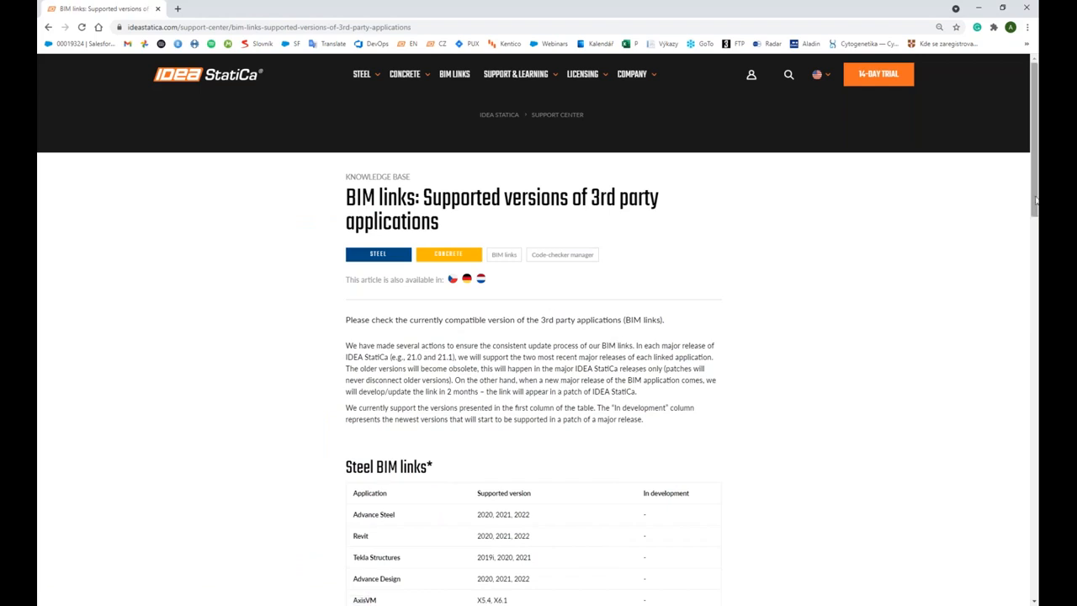
left_click_drag(1035, 182, 1035, 278)
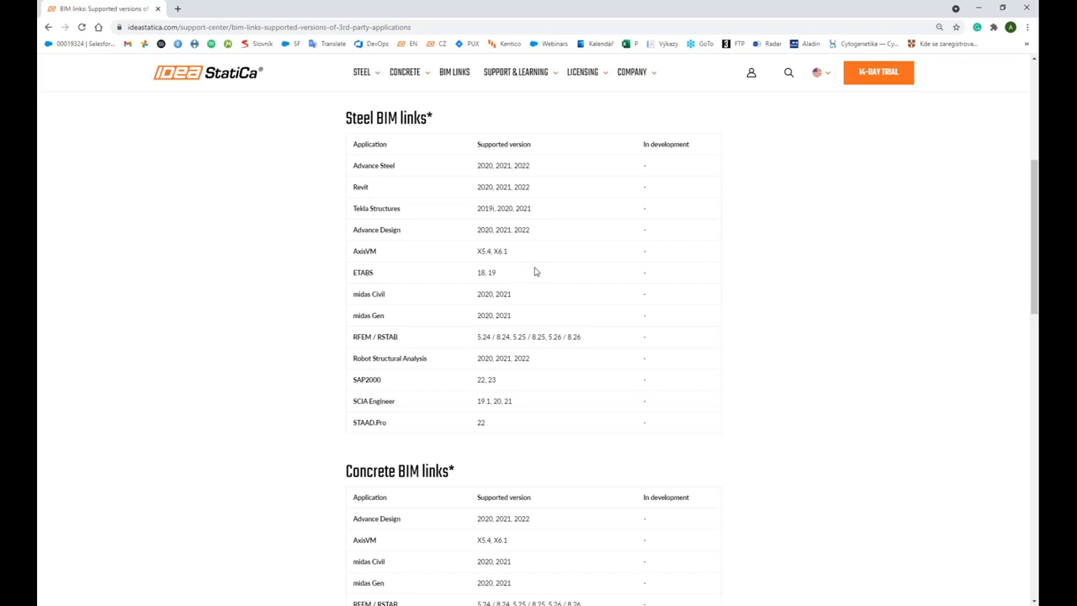
scroll(535, 271, "up", 5)
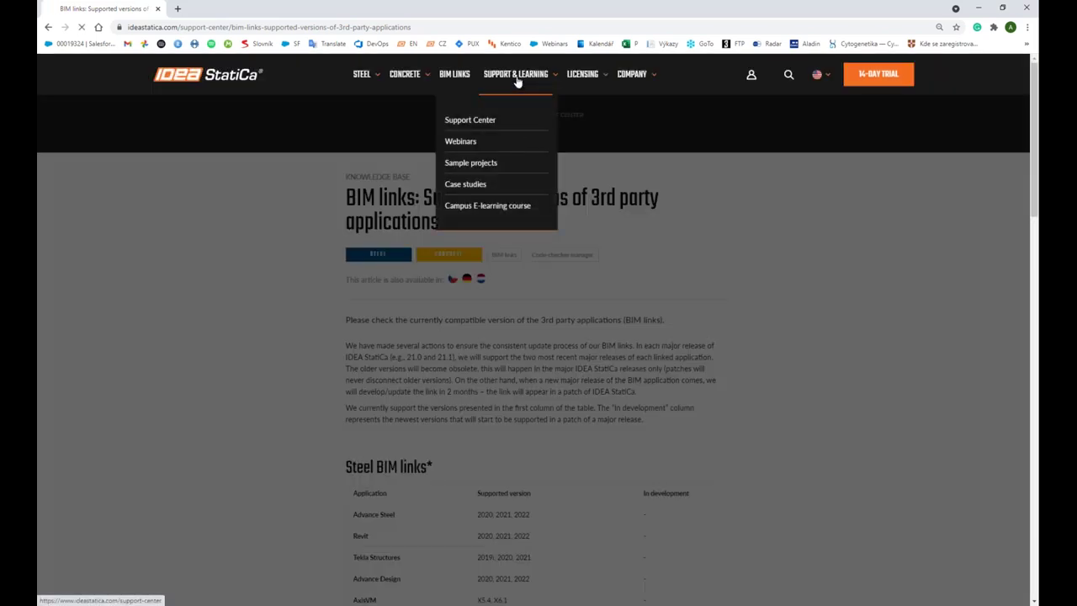
- Search the Support Center for 'tekla limitations'
left_click(516, 84)
left_click(393, 294)
type("sap")
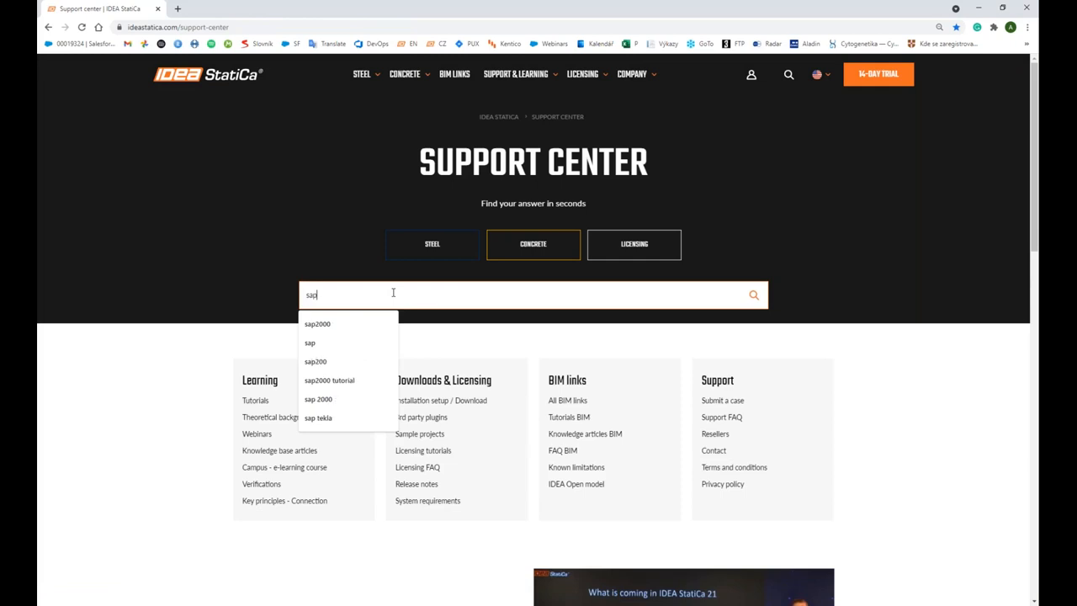
key("BackSpace")
key("BackSpace")
key("BackSpace")
type("tekla li")
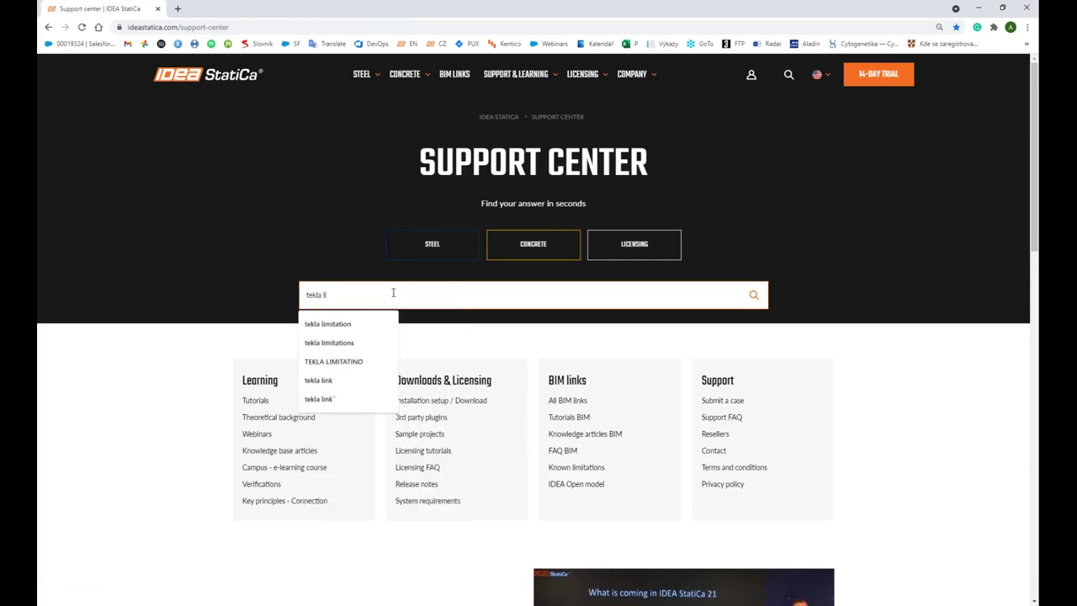
key("Down")
key("Return")
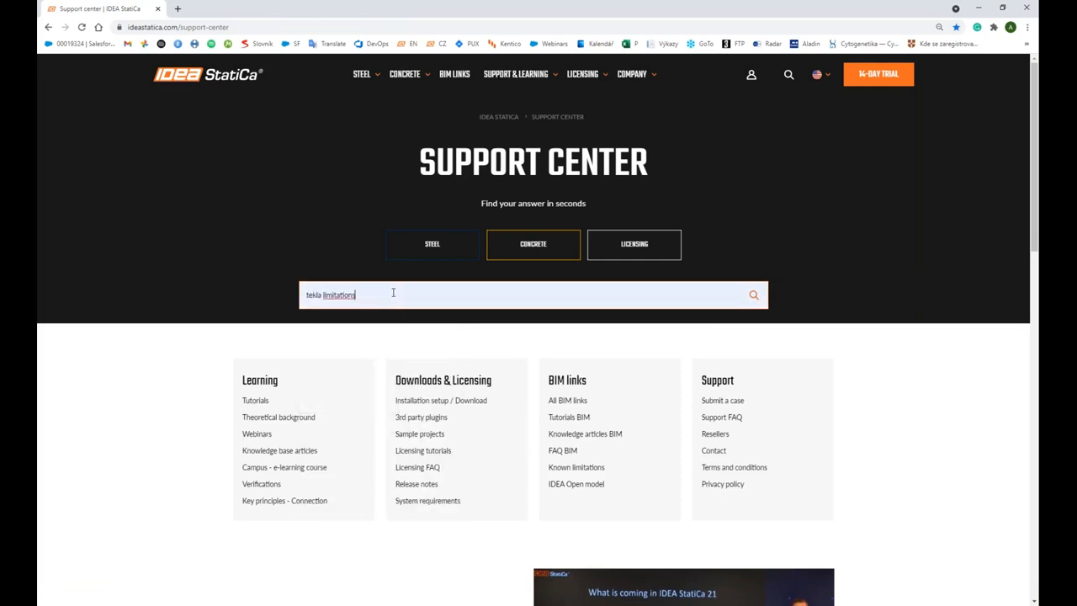
key("Return")
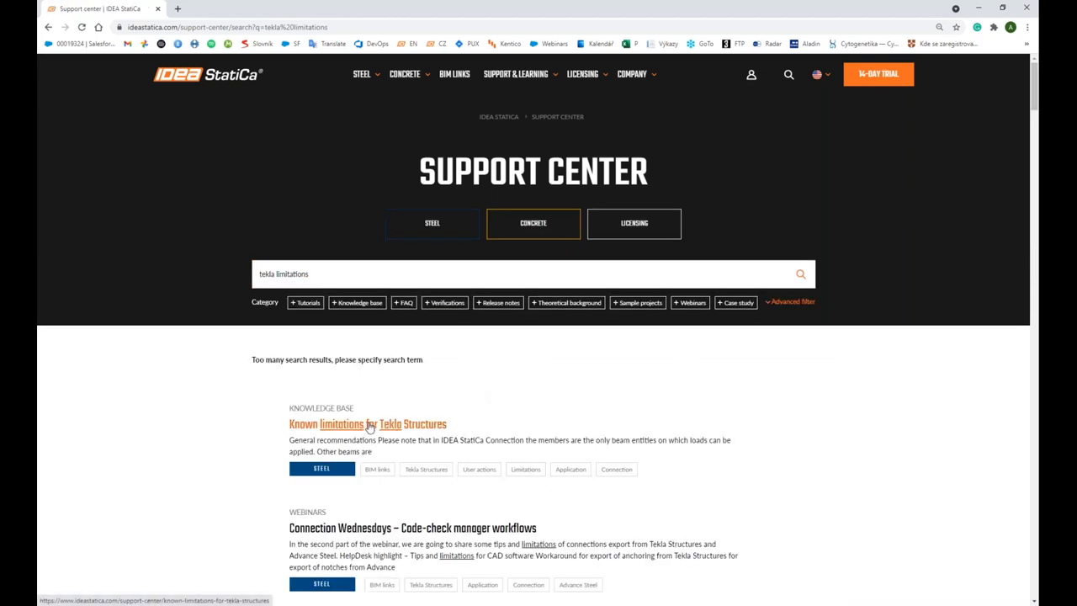
- Read the Known limitations for Tekla Structures article, then return to the Support Center search
left_click(368, 425)
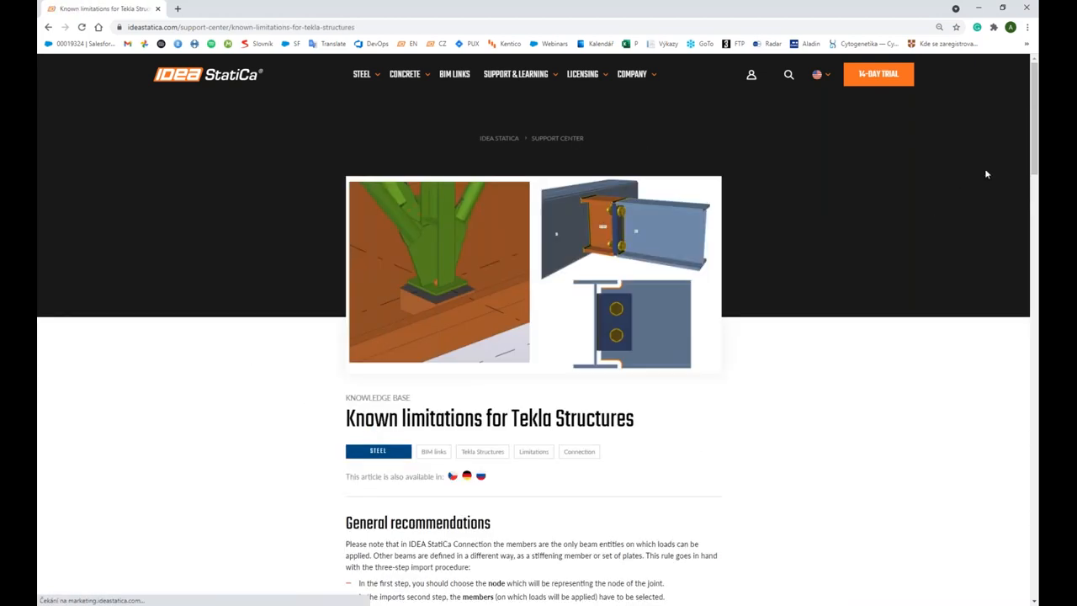
left_click_drag(1031, 121, 1038, 265)
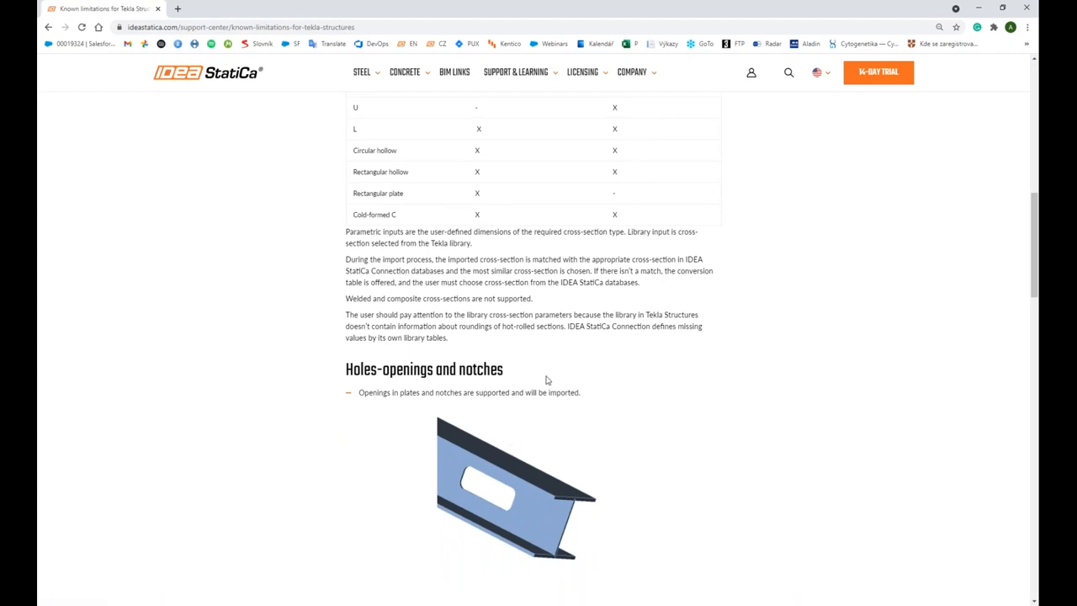
scroll(539, 337, "up", 15)
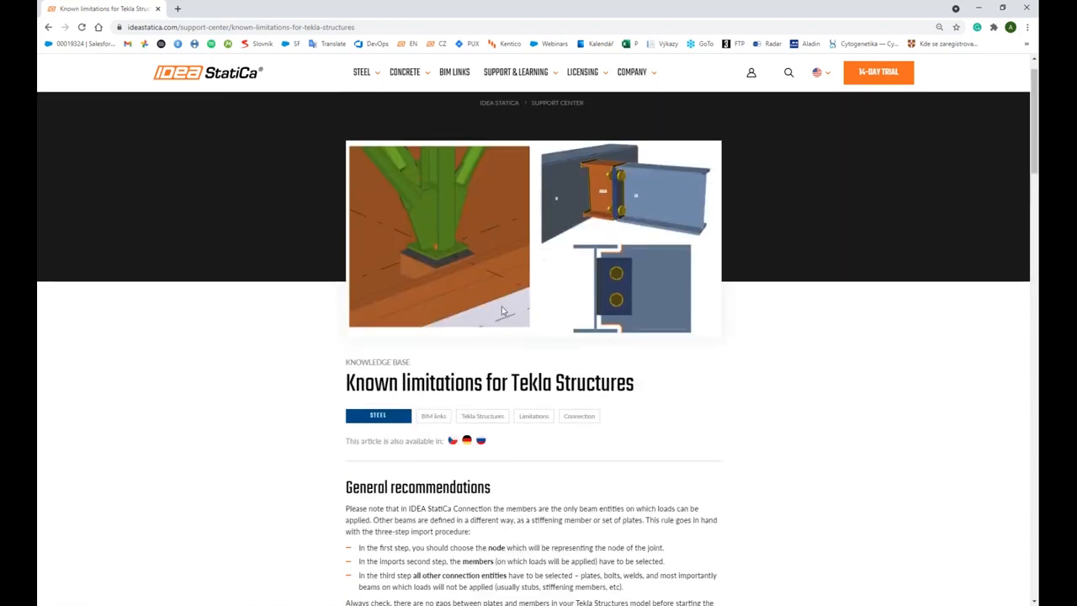
left_click(514, 74)
left_click(428, 294)
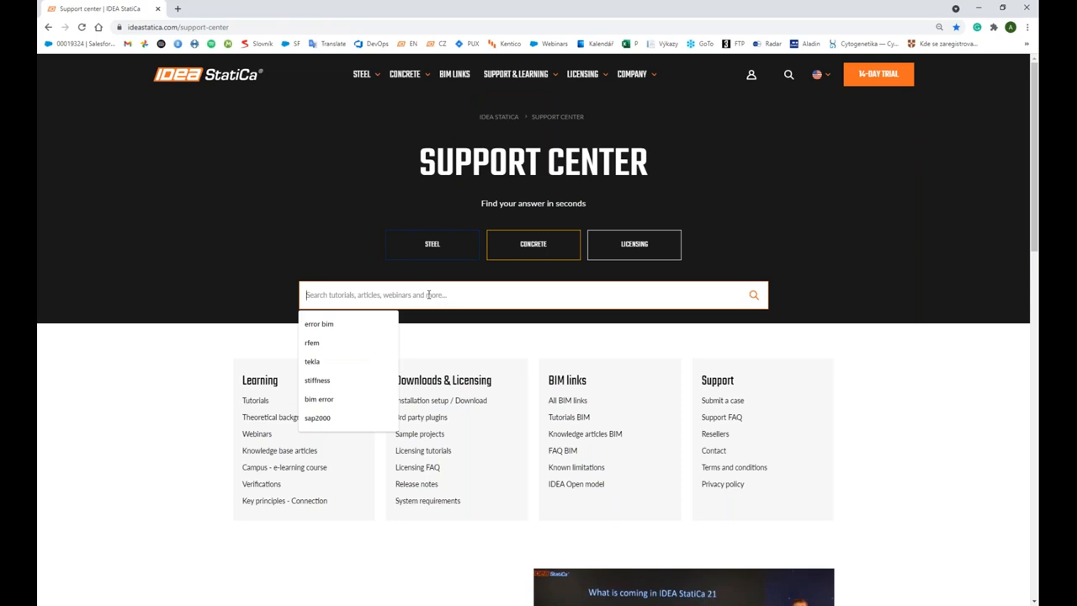
type("bim")
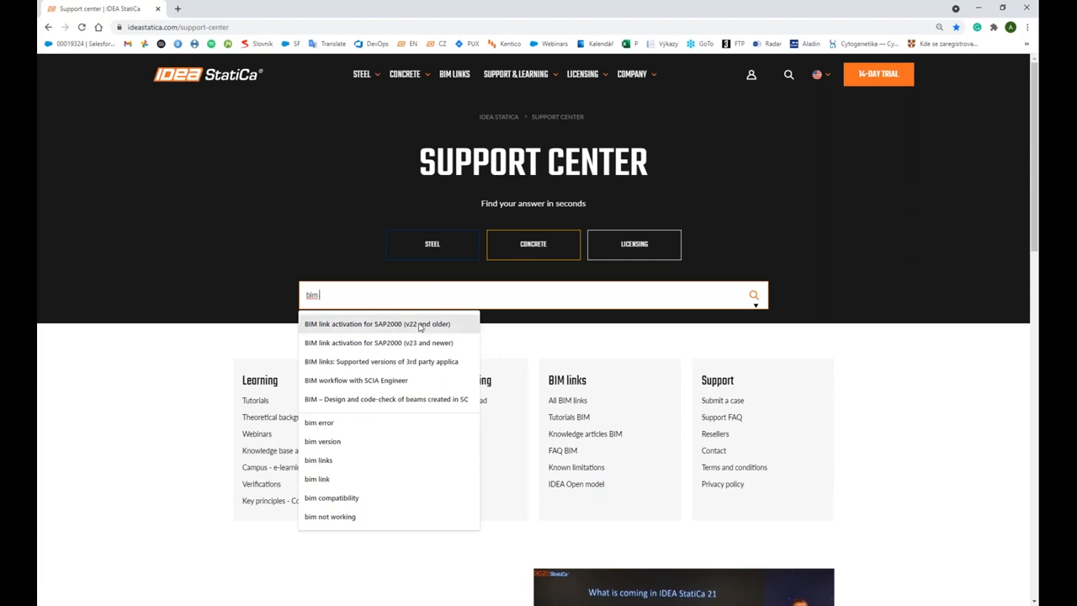
type("not")
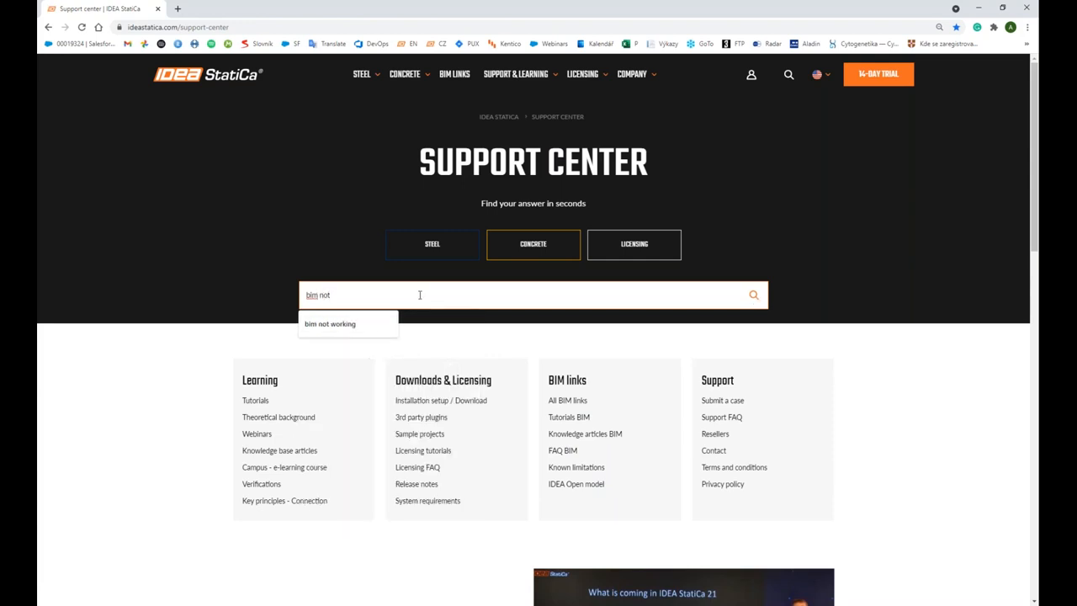
type(" working")
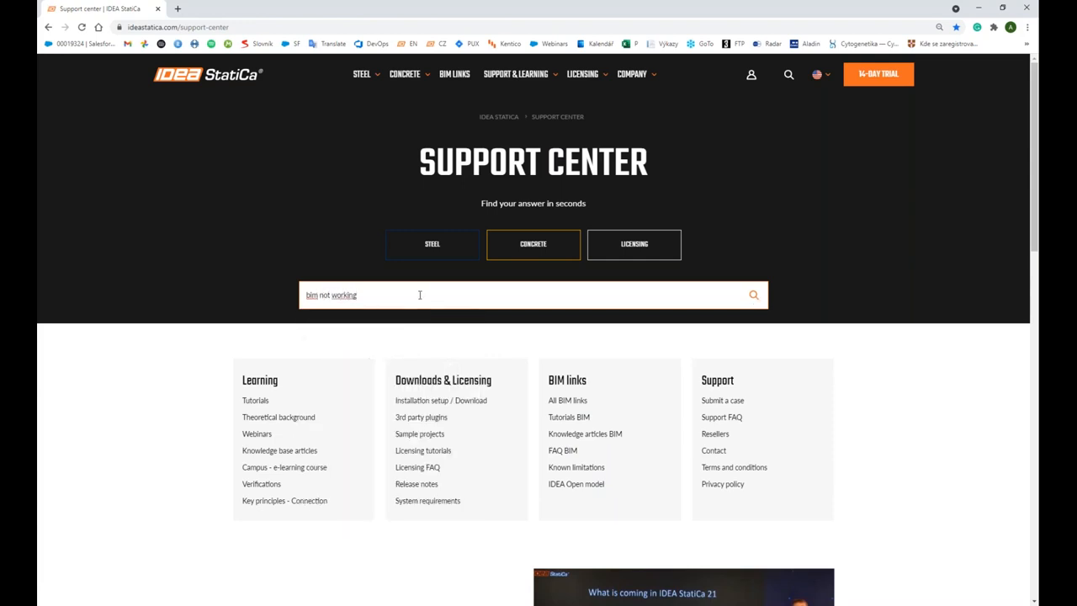
- Search 'bim not working', read the Code-check manager does not start article, and return to PowerPoint
key("Return")
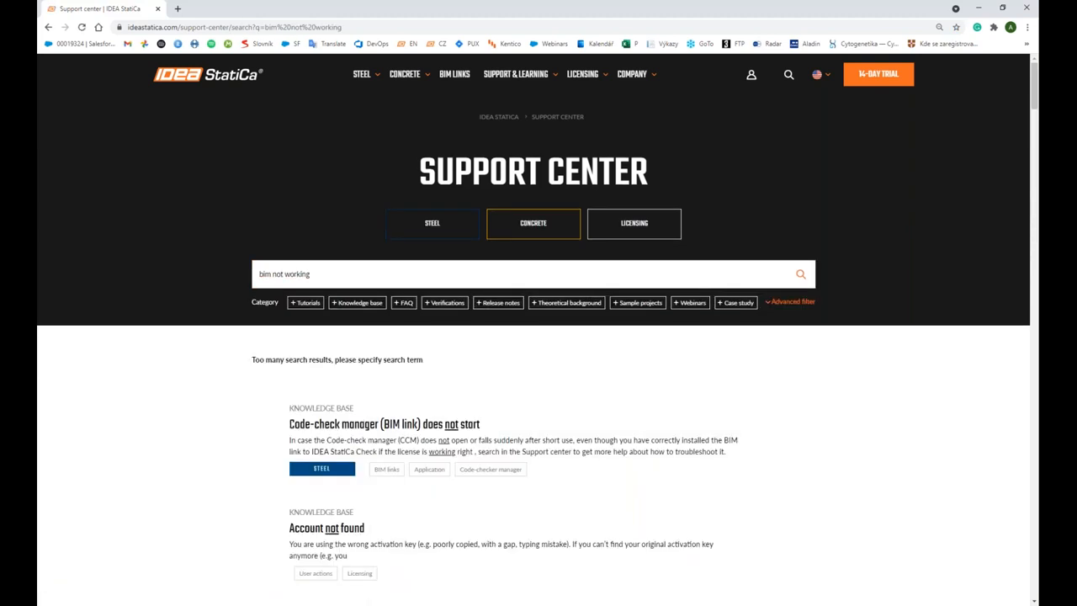
left_click(412, 424)
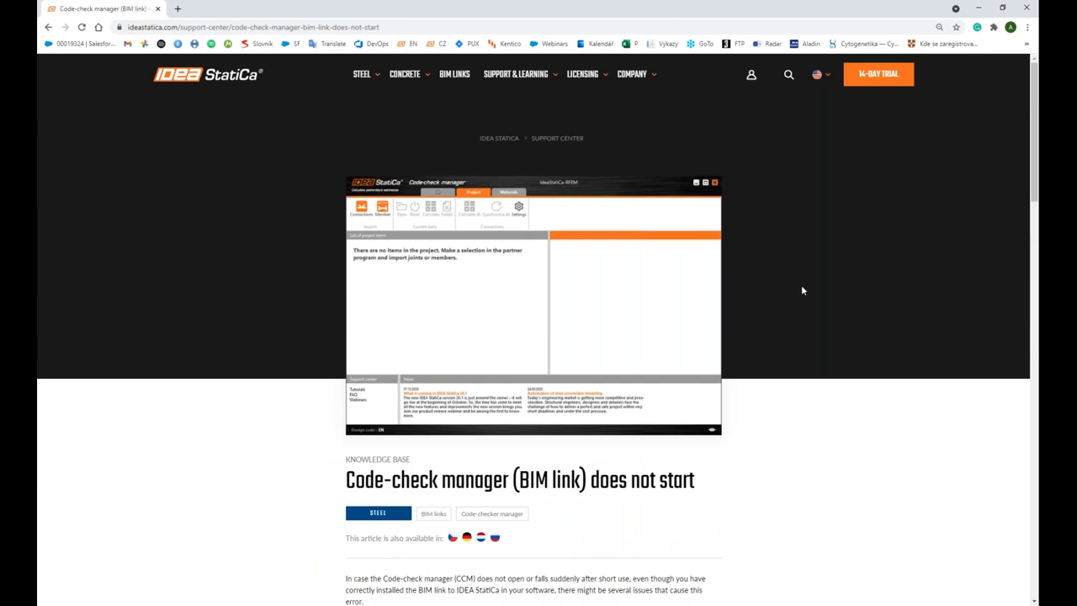
scroll(801, 284, "down", 3)
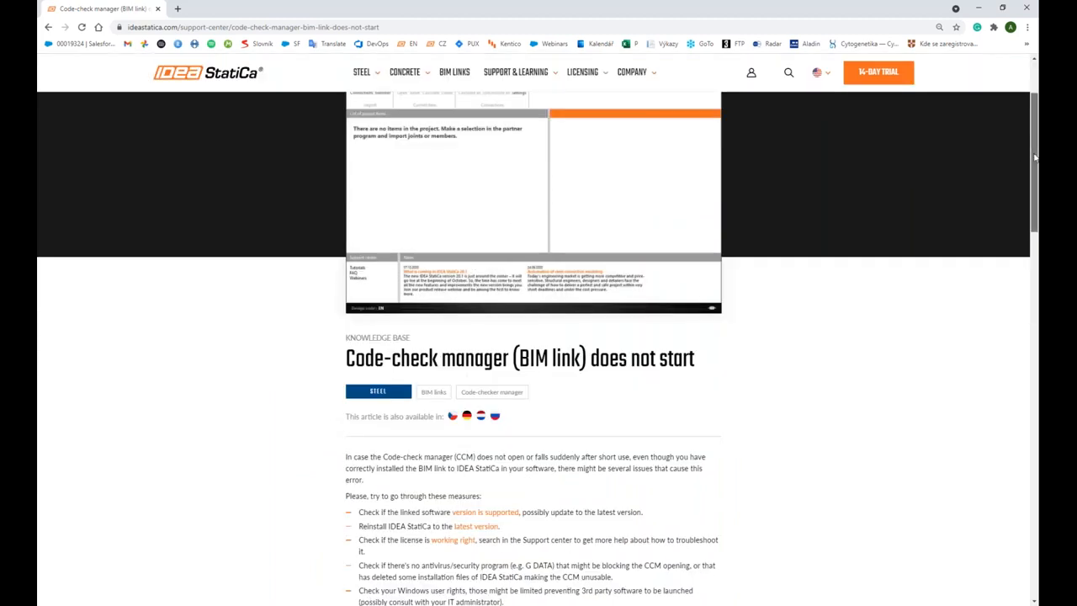
mouse_move(1035, 157)
left_mouse_down()
mouse_move(1037, 229)
mouse_move(1022, 120)
left_mouse_up()
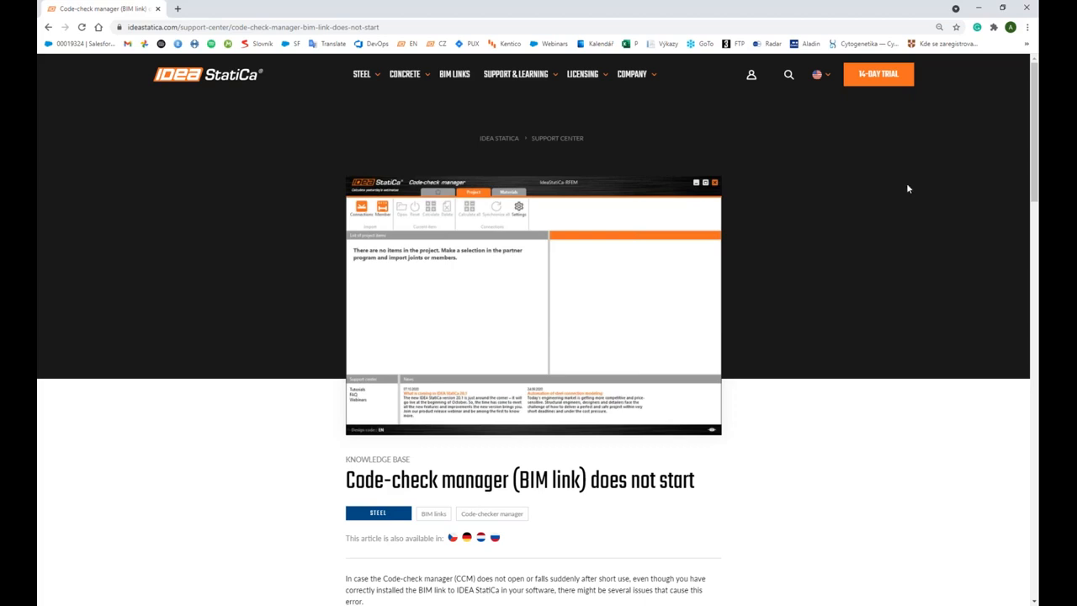
key("alt+Tab")
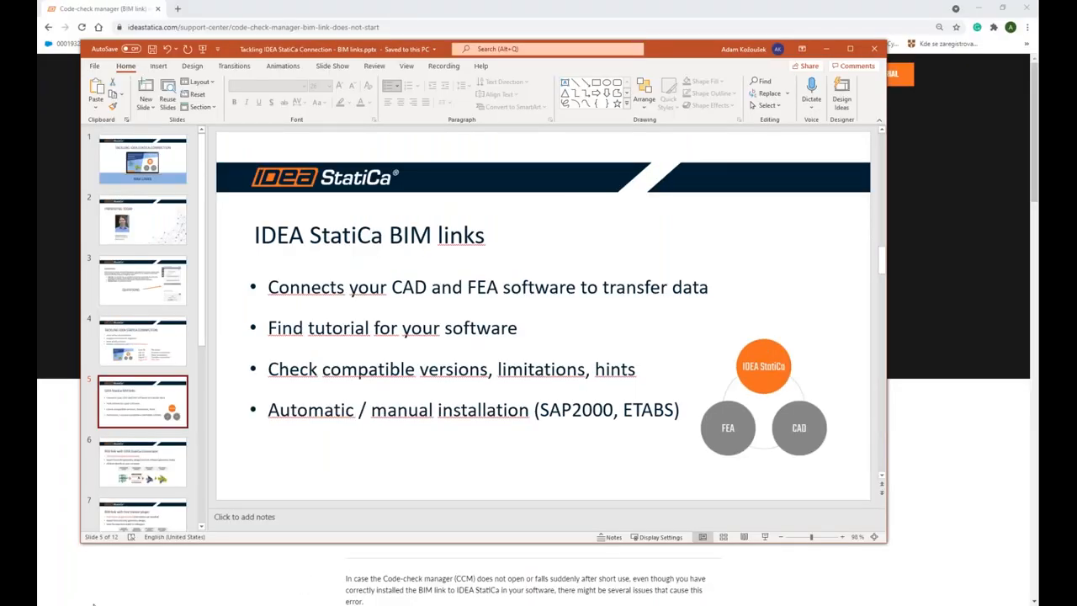
- Launch IDEA StatiCa 21.0 from Start search and minimize PowerPoint
left_click(55, 605)
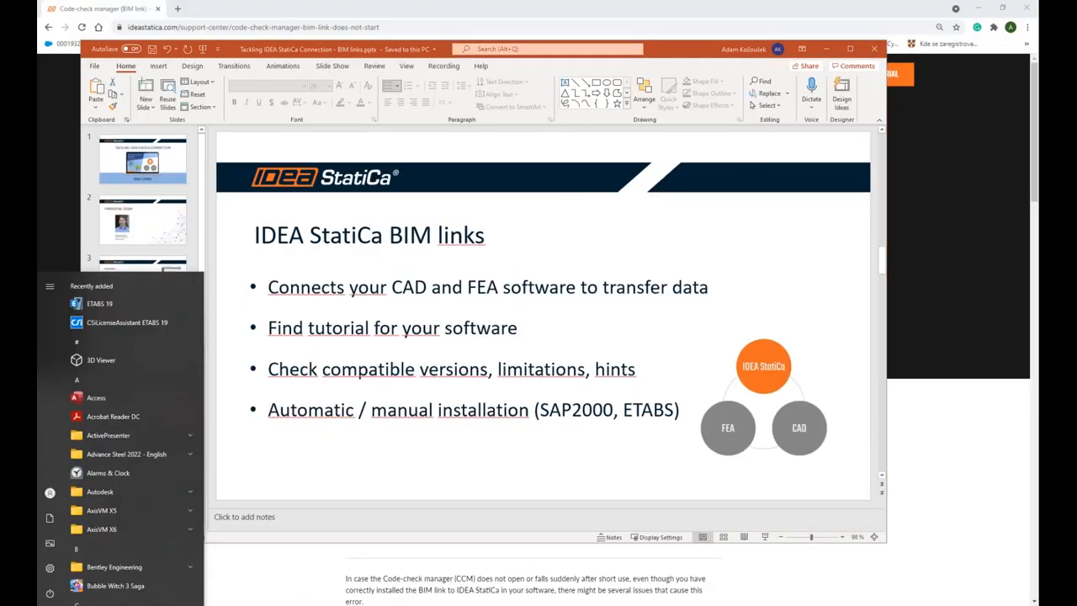
type("idea")
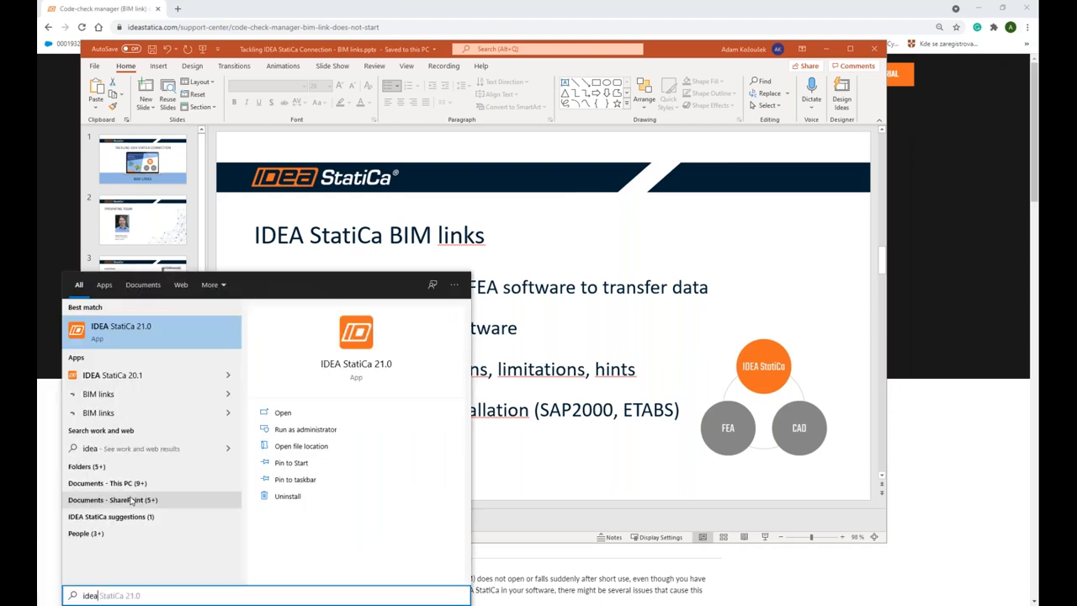
left_click(160, 330)
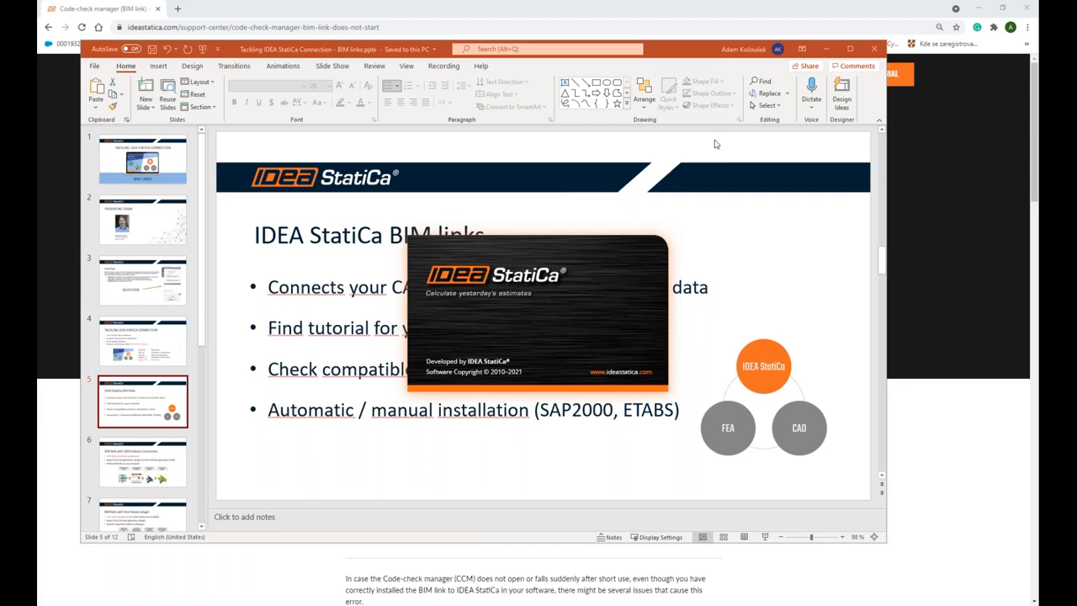
left_click(825, 49)
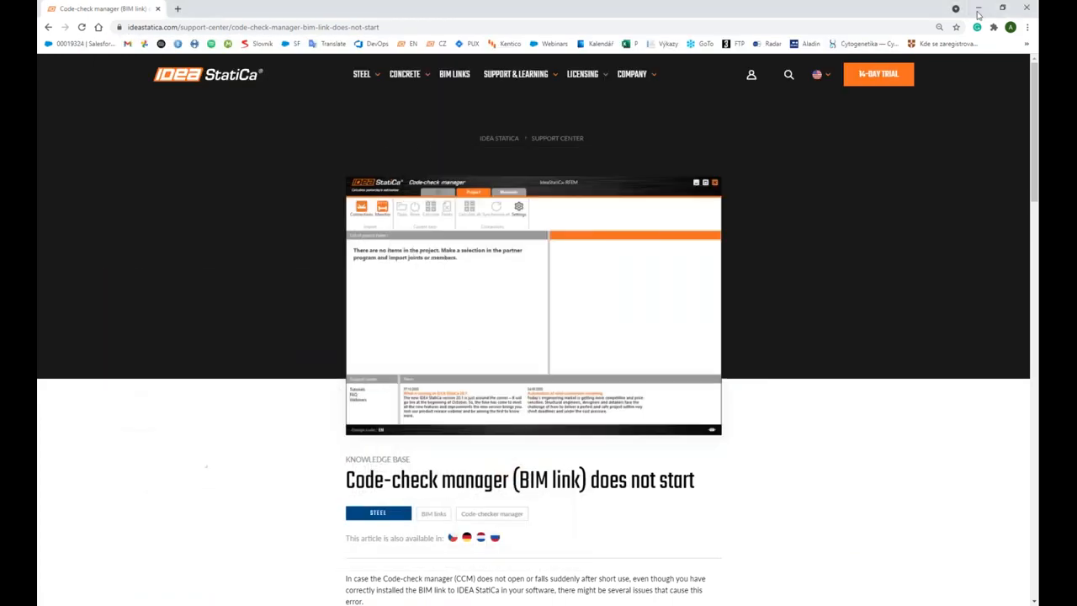
- In the BIM section, install the Tekla 2020 BIM link and close the status list
left_click(978, 8)
left_click(574, 200)
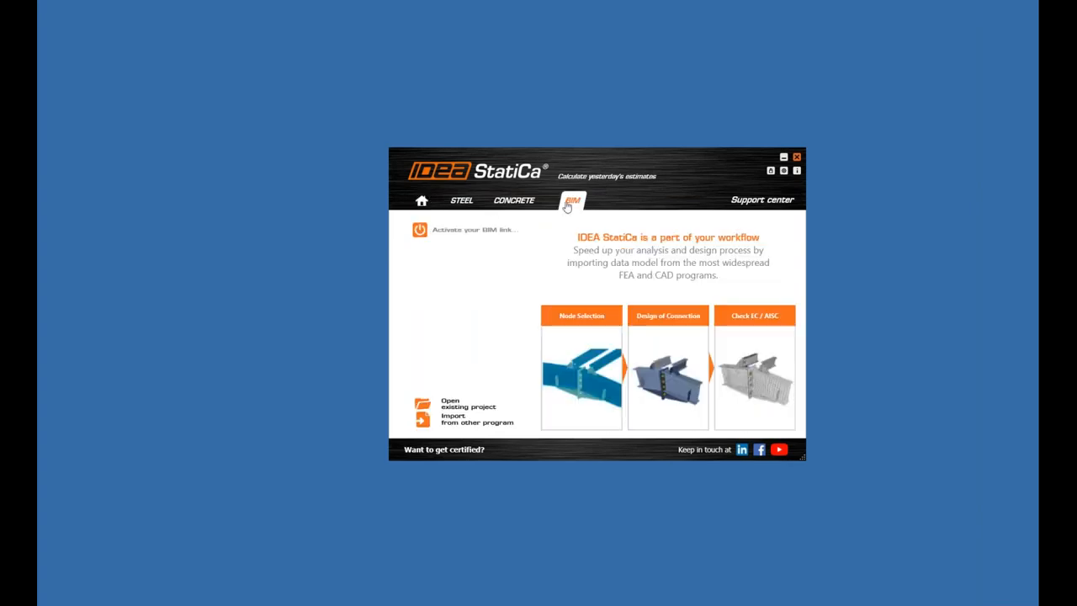
left_click(446, 291)
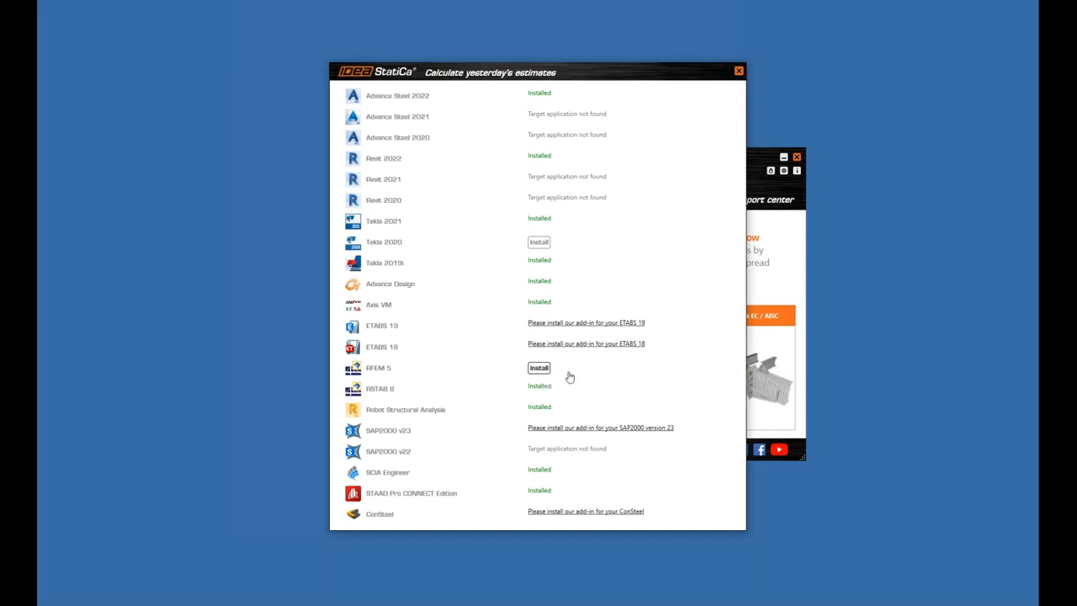
left_click(540, 242)
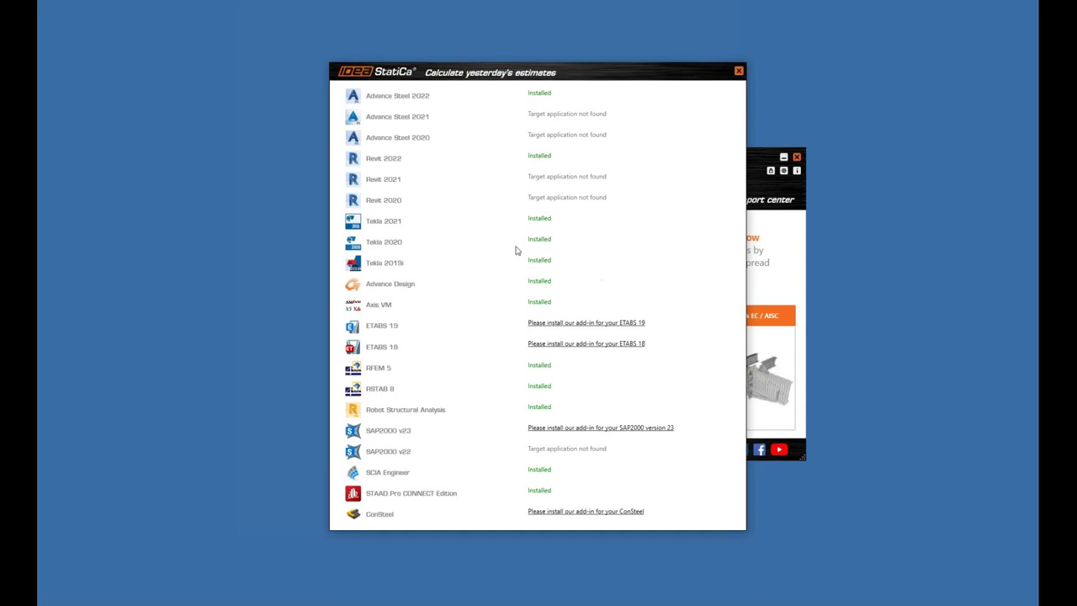
left_click(738, 73)
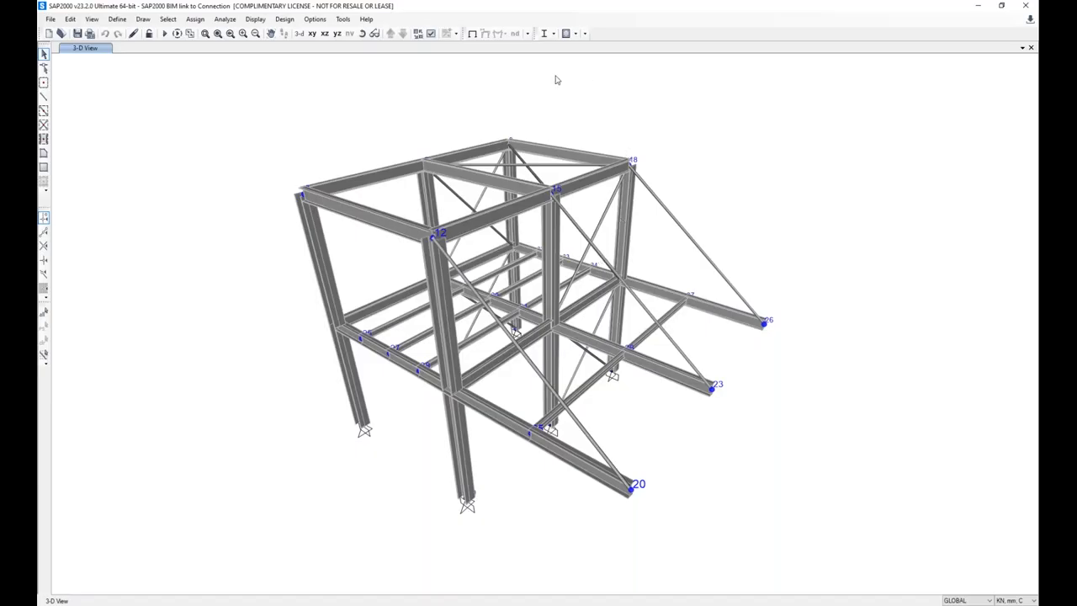
- From Add/Show Plugins, browse to C:\Program Files\IDEA StatiCa\StatiCa 21.0 for the plugin file
left_click(341, 20)
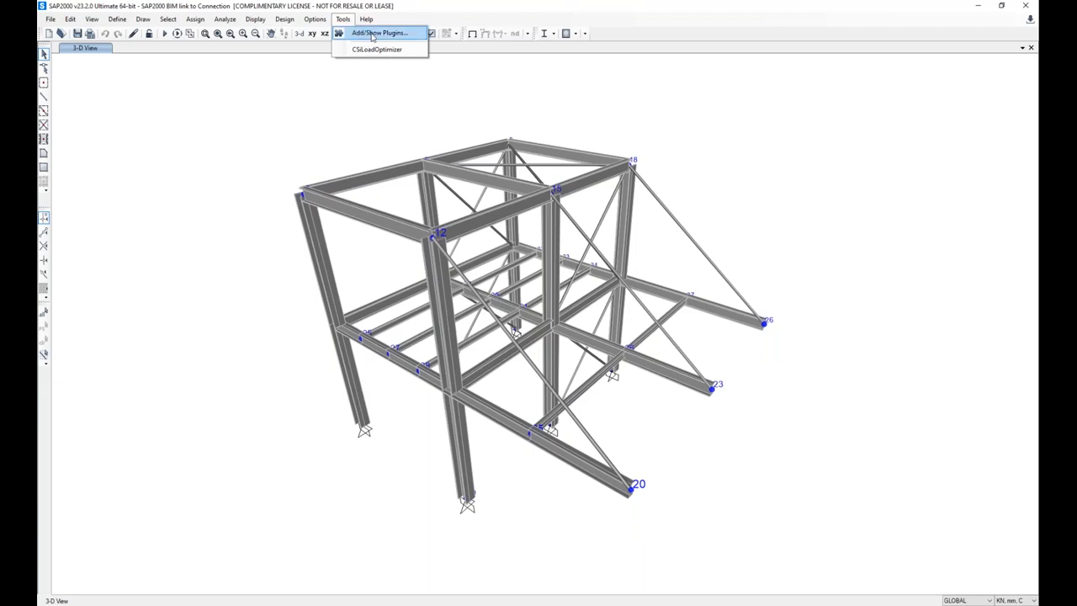
left_click(372, 34)
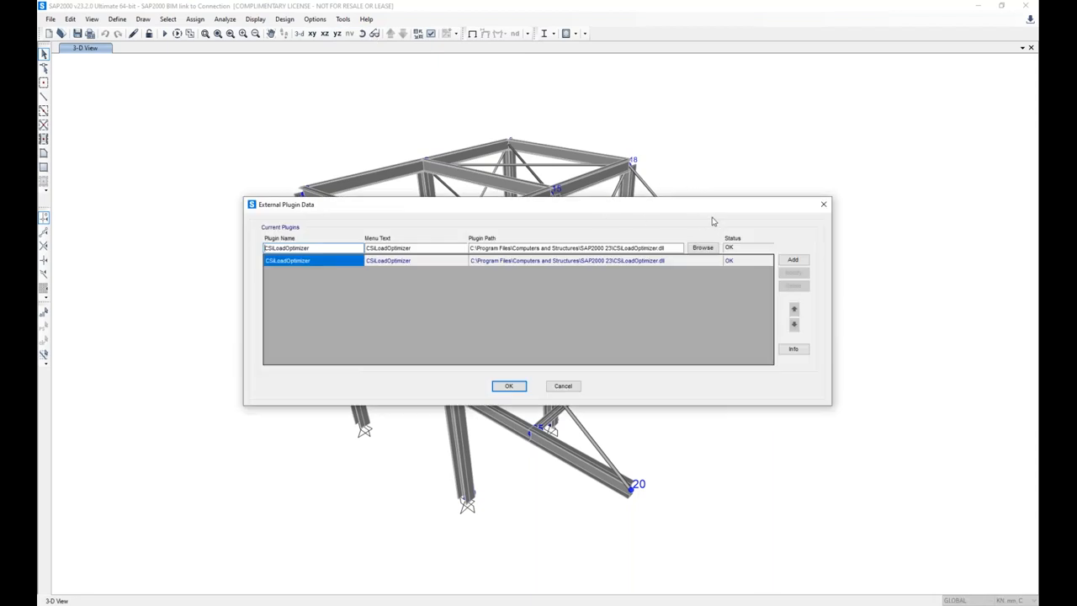
left_click(702, 248)
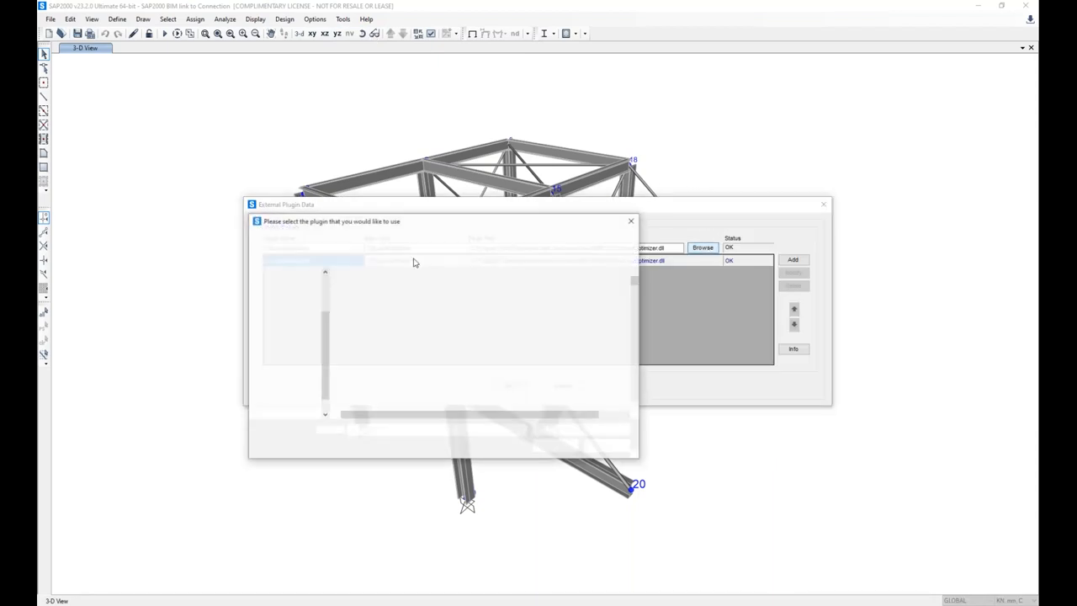
left_click(281, 306)
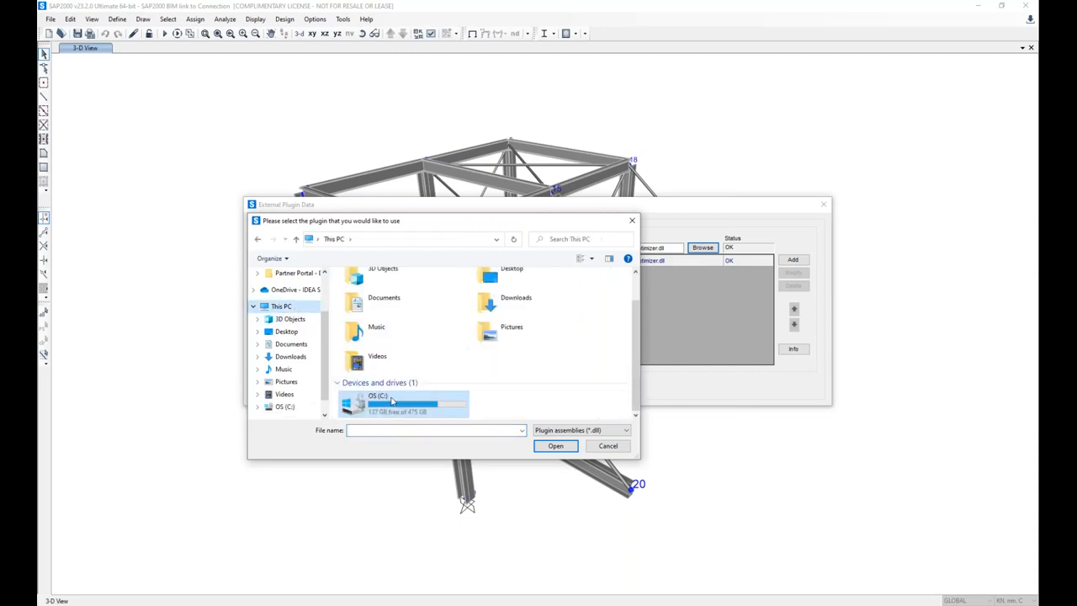
double_click(389, 397)
type("p")
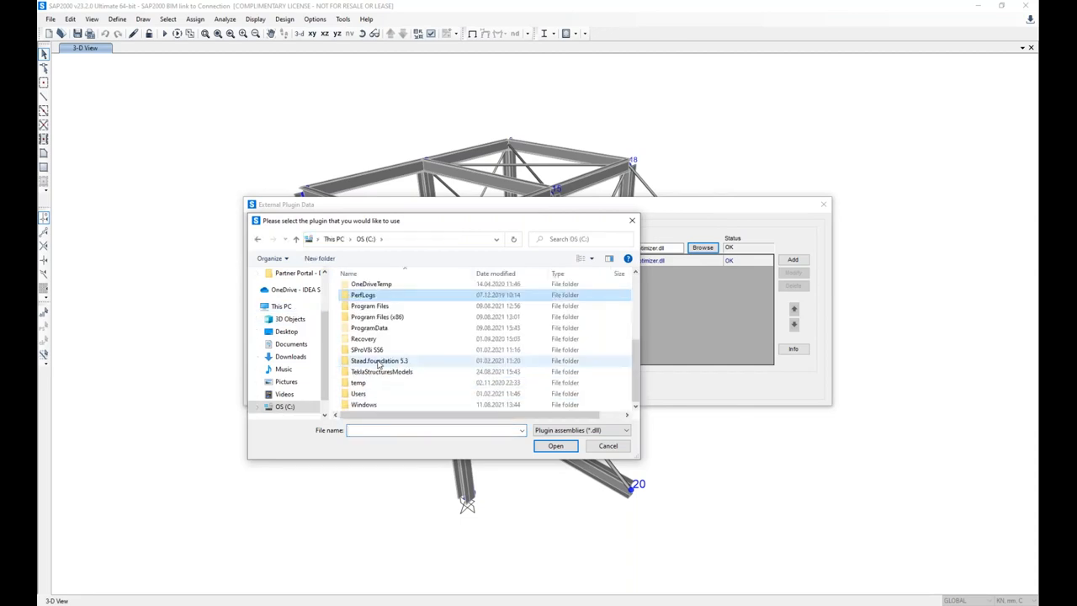
type("r")
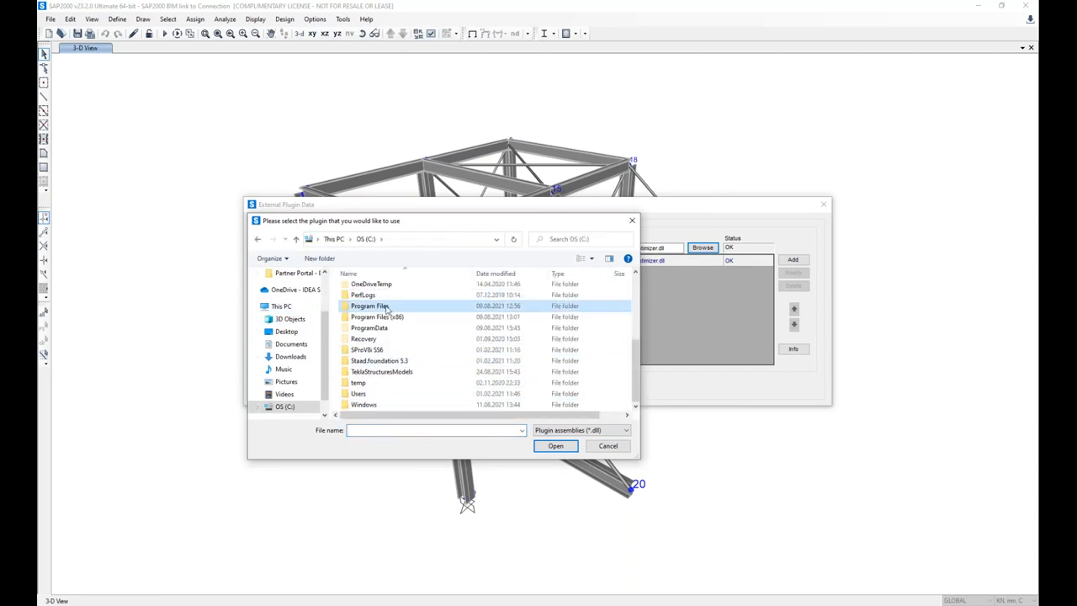
double_click(387, 308)
scroll(387, 326, "down", 2)
double_click(370, 350)
left_click(378, 301)
double_click(379, 300)
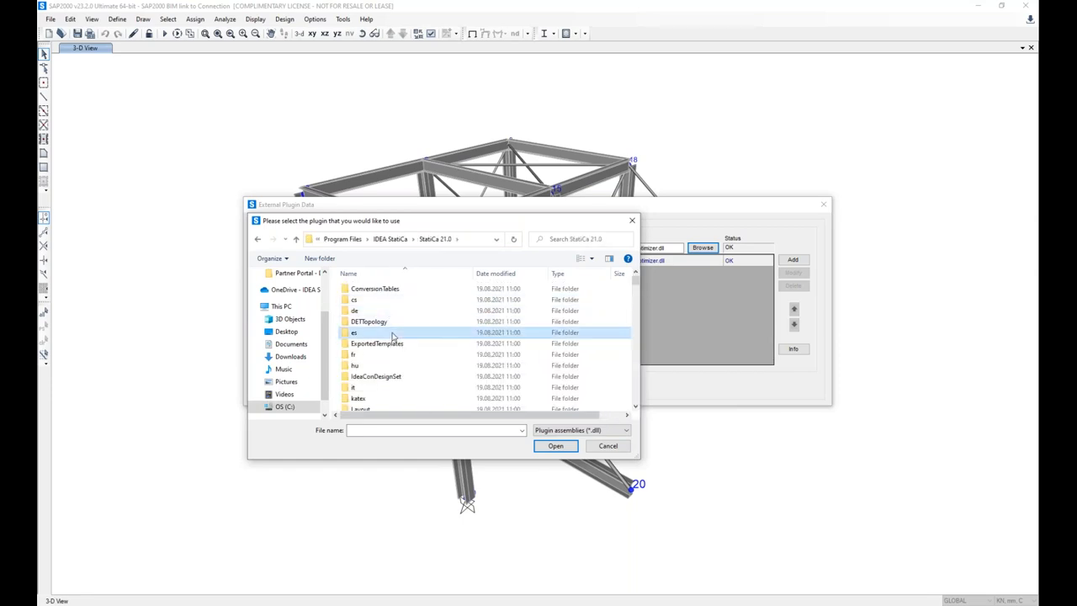
scroll(401, 338, "down", 2)
scroll(401, 338, "down", 5)
- Choose SAP2000v21PlugIn_IDEAStatiCa.dll as the plugin file instead of SAP2000Link.dll
left_click(400, 365)
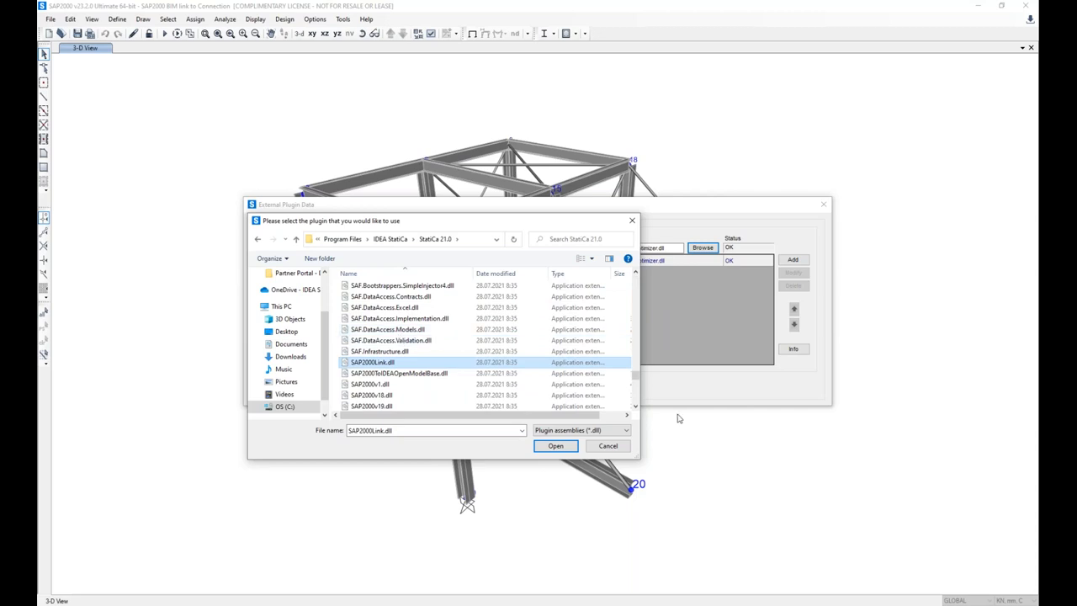
left_click(635, 406)
left_click(635, 406)
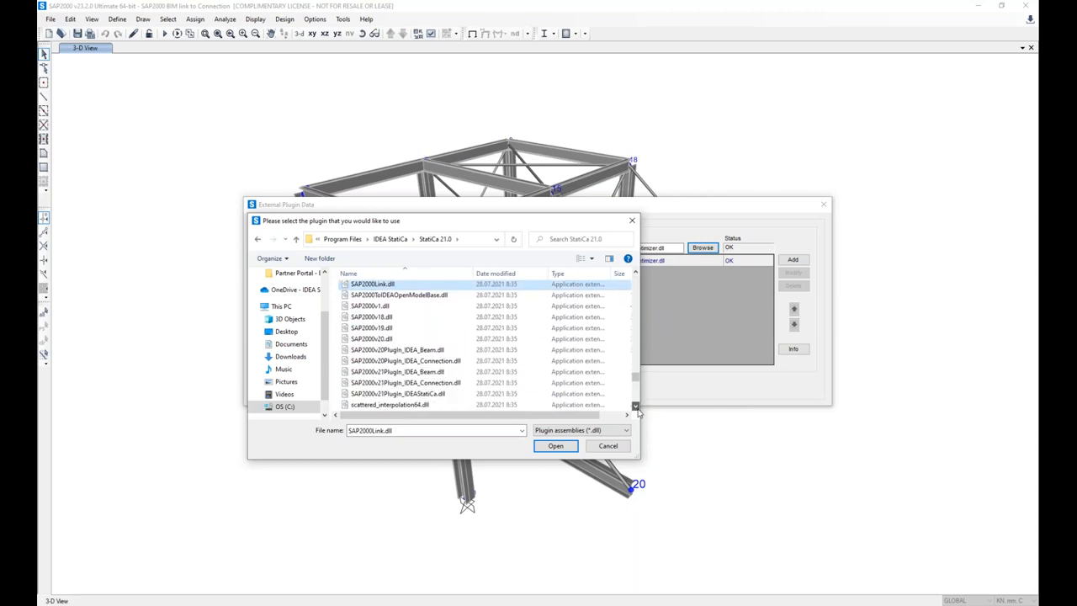
left_click(440, 393)
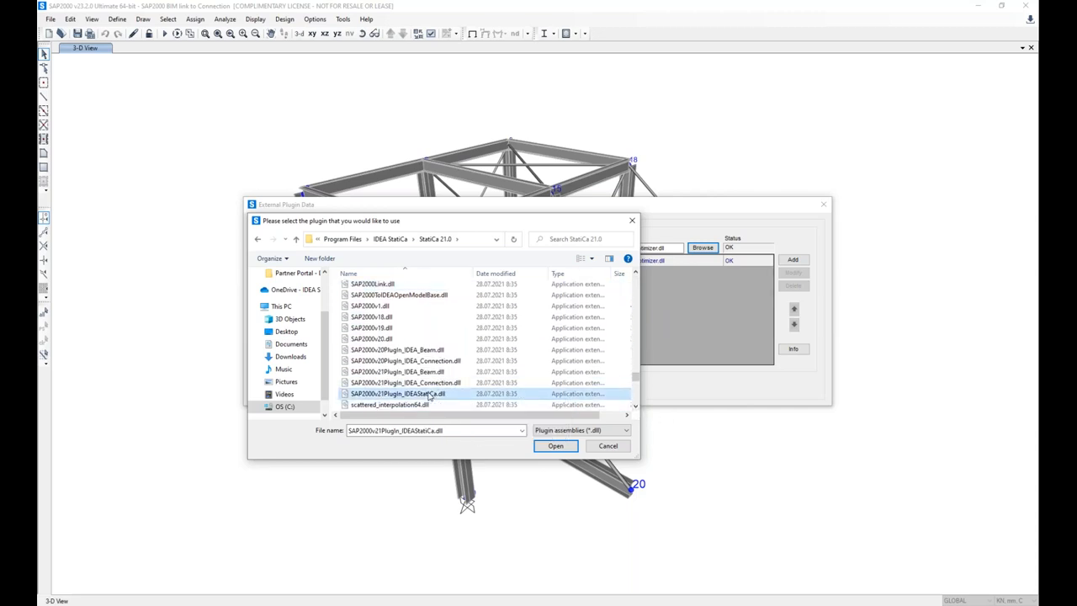
left_click(561, 448)
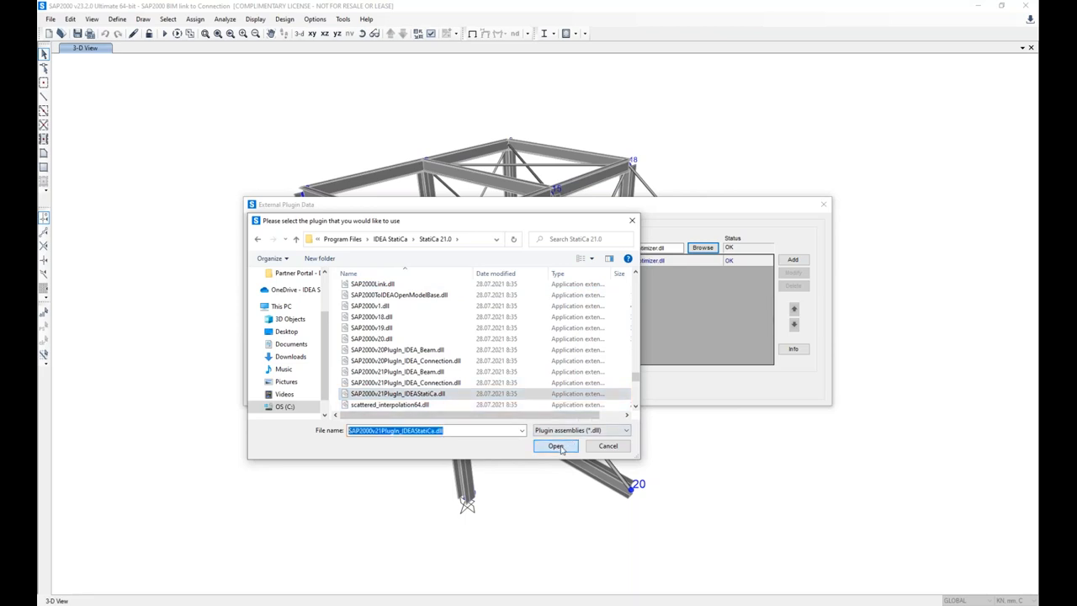
- Name the plugin's menu entry IDEA StatiCa and add it to the plugin list
double_click(369, 247)
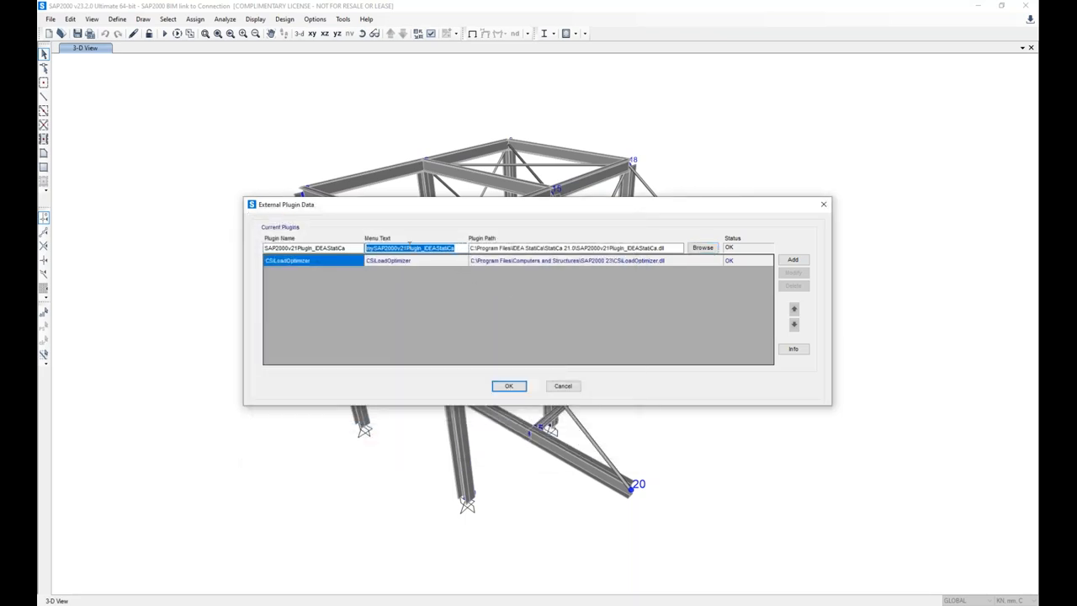
type("IDEA Stati")
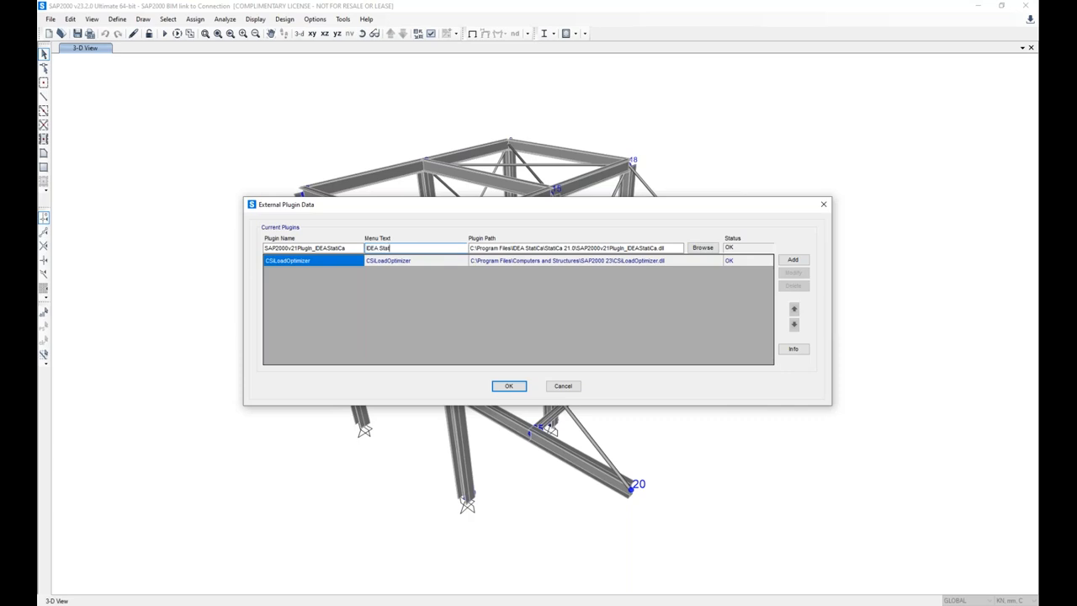
type("Ca")
left_click(792, 259)
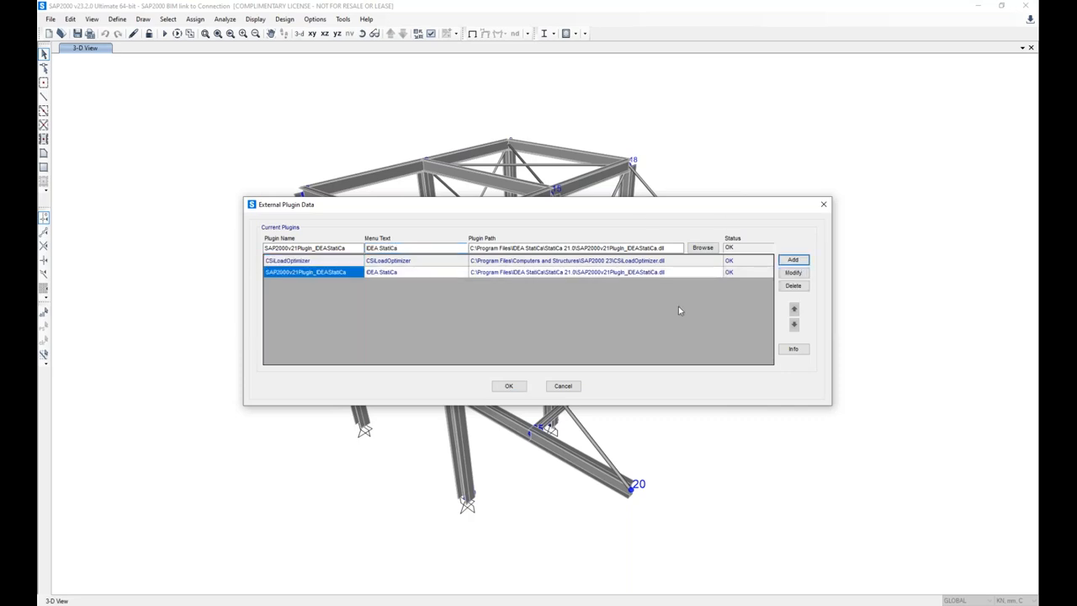
left_click(508, 385)
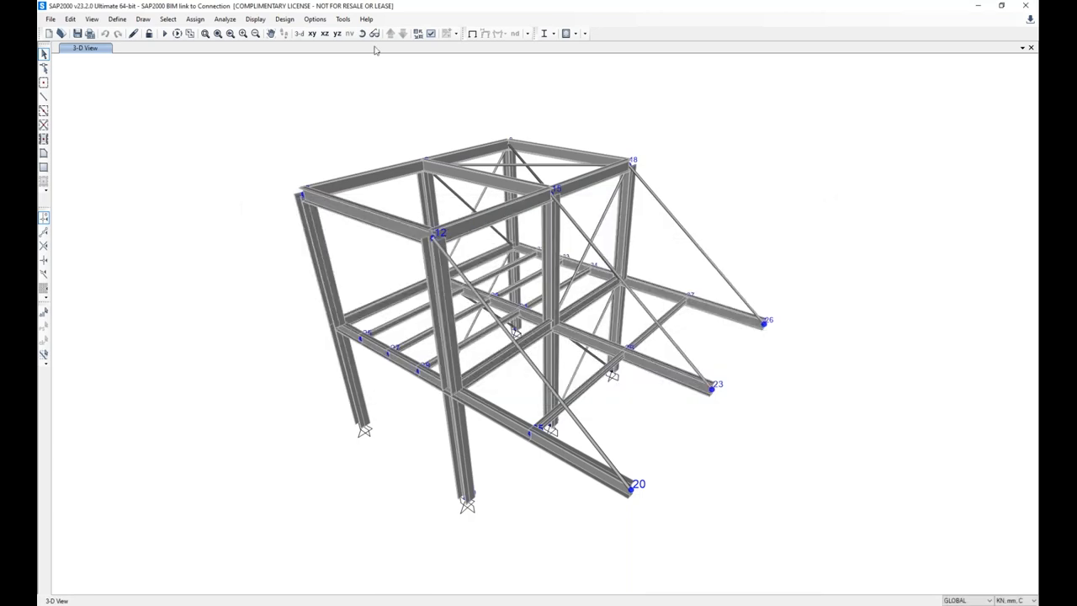
- Verify IDEA StatiCa appears in the Tools menu, then switch to the PowerPoint presentation
left_click(344, 19)
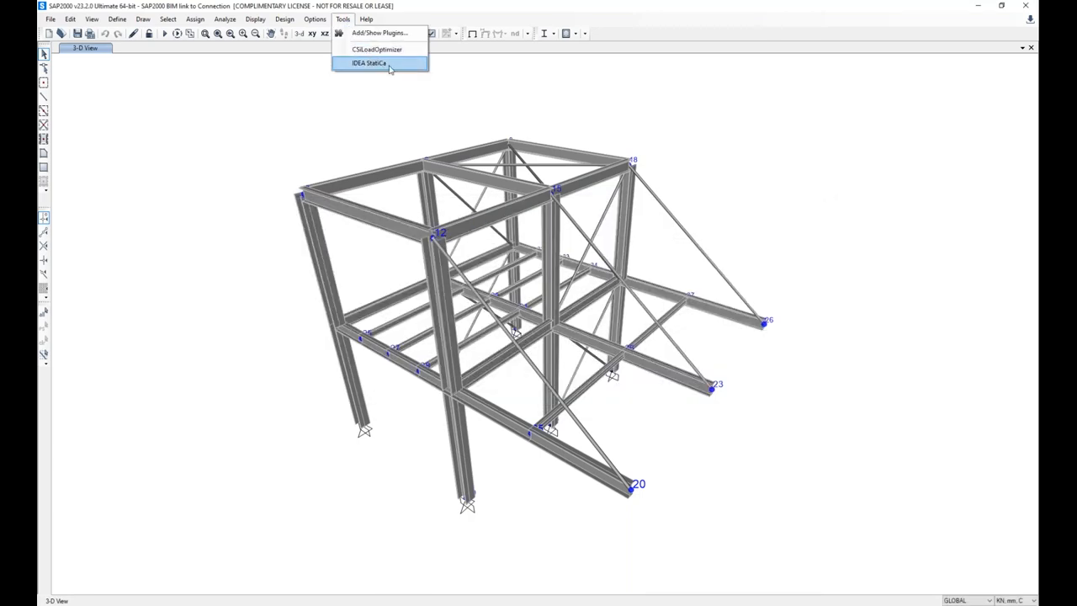
left_click(346, 99)
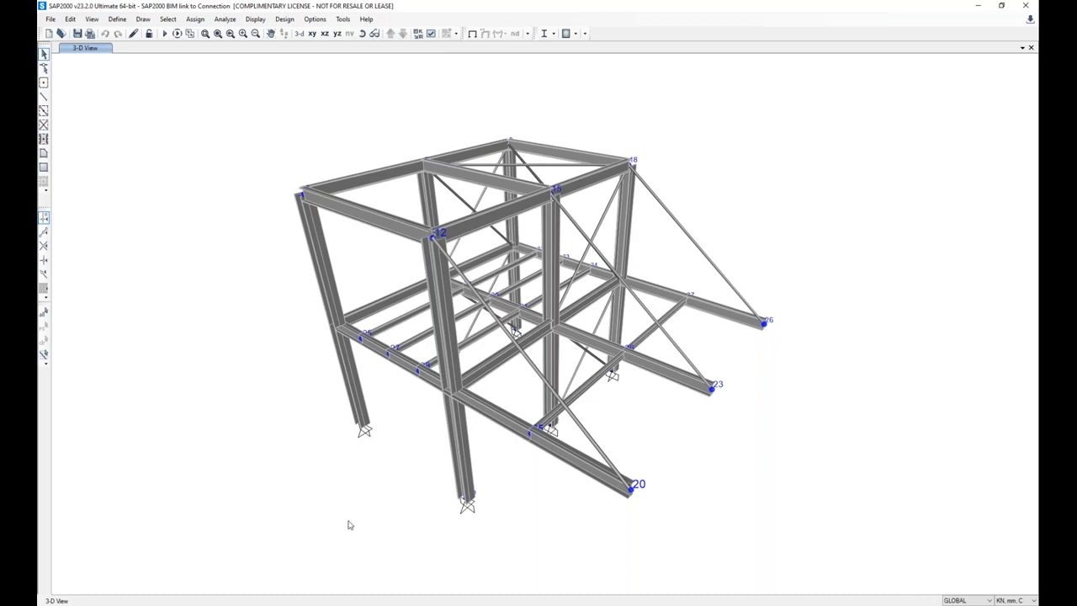
left_click(168, 568)
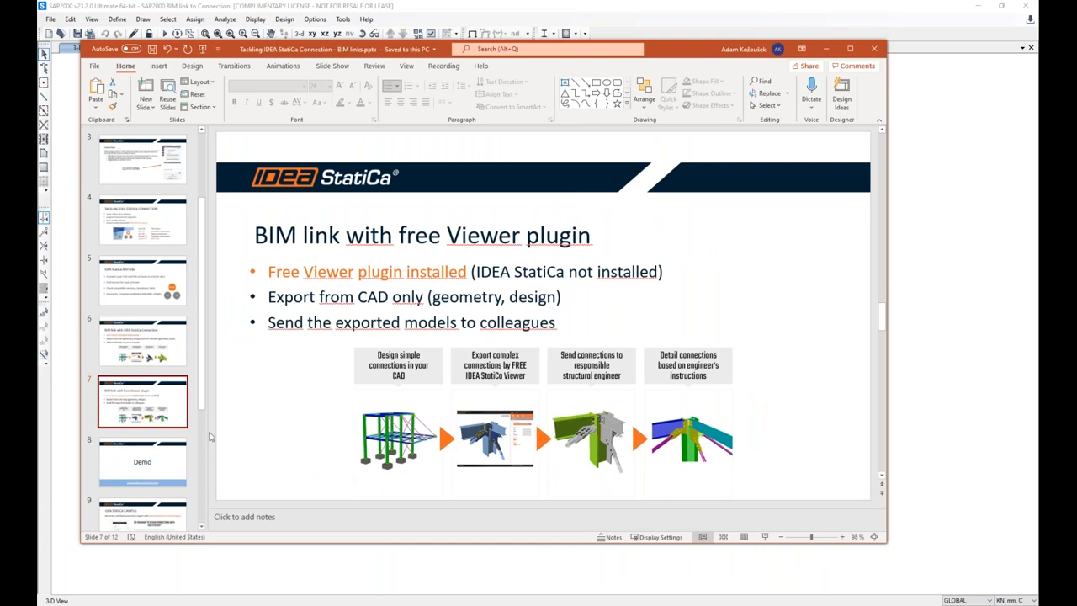
- Go to the Demo slide and minimize PowerPoint to reveal the SAP2000 model
left_click(176, 457)
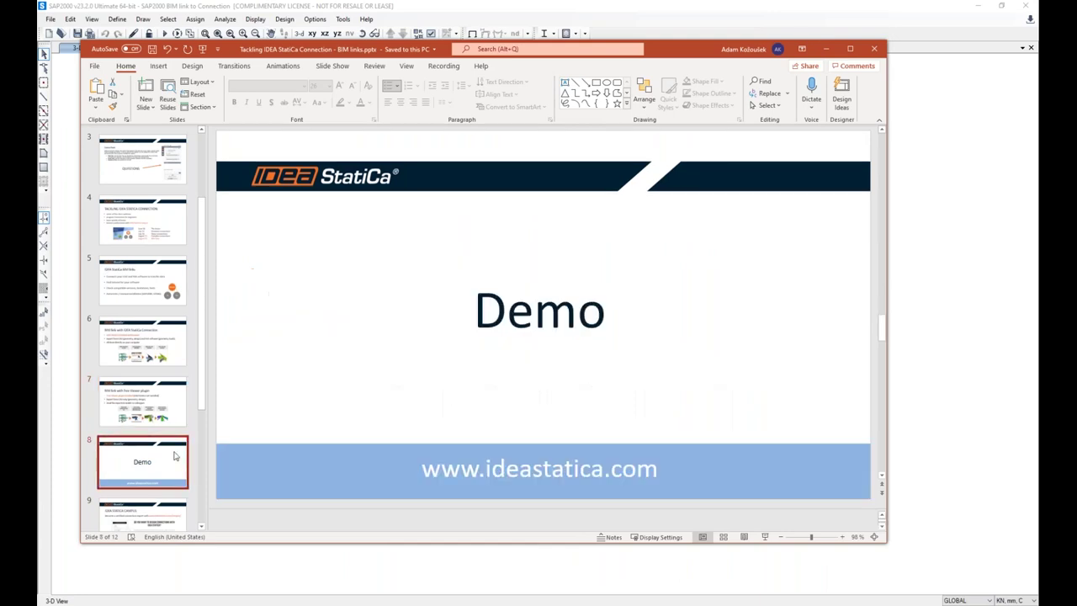
left_click(827, 48)
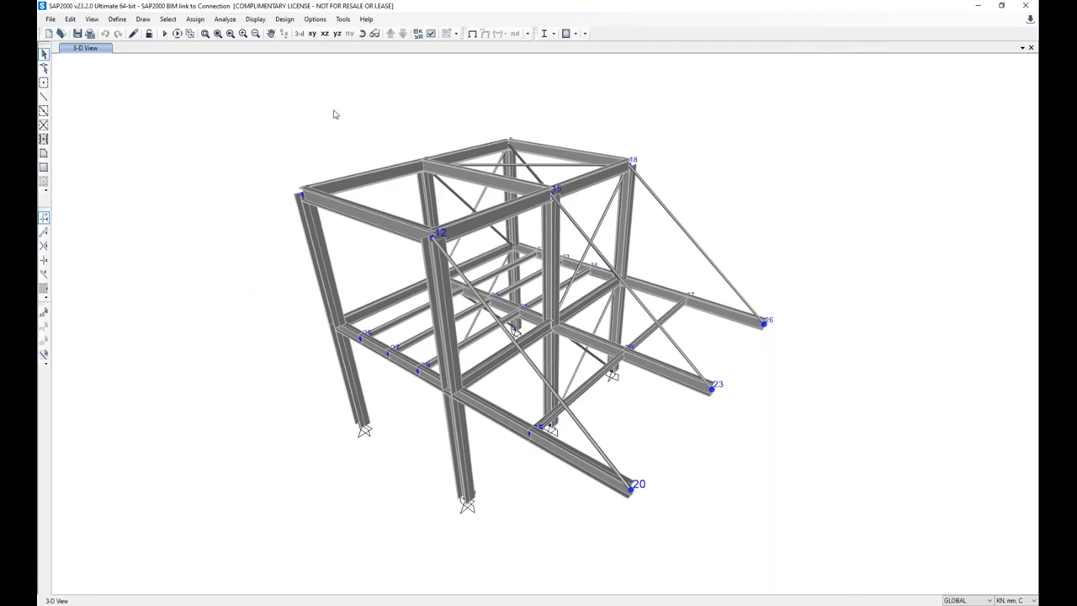
- Run the structural analysis for the model's load cases
left_click(164, 35)
left_click(673, 383)
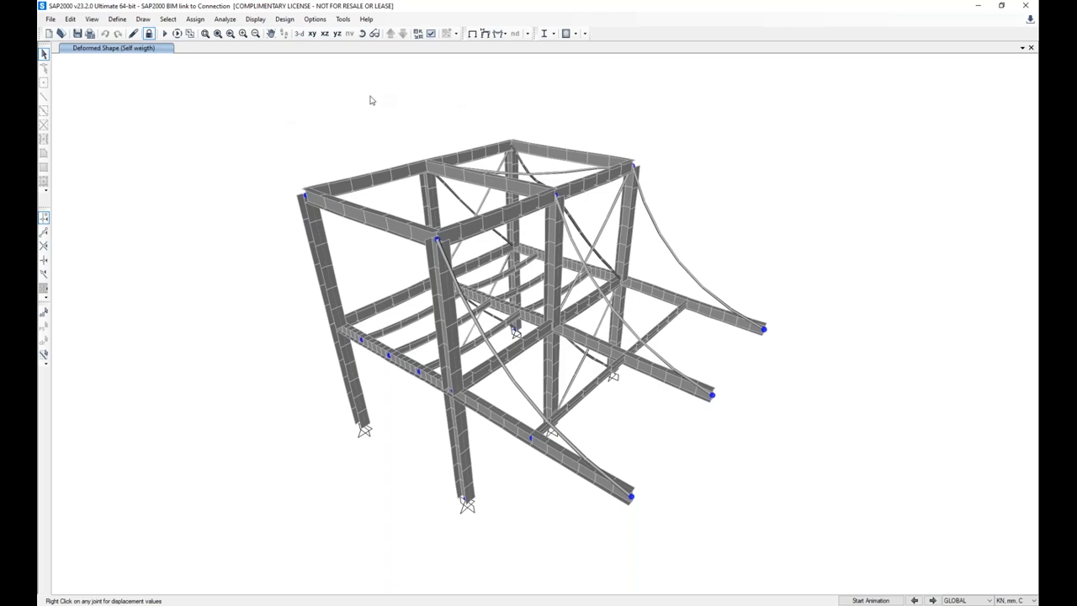
- In Display Options' General Options, show the deformed shape as thin lines with joints
key("ctrl+w")
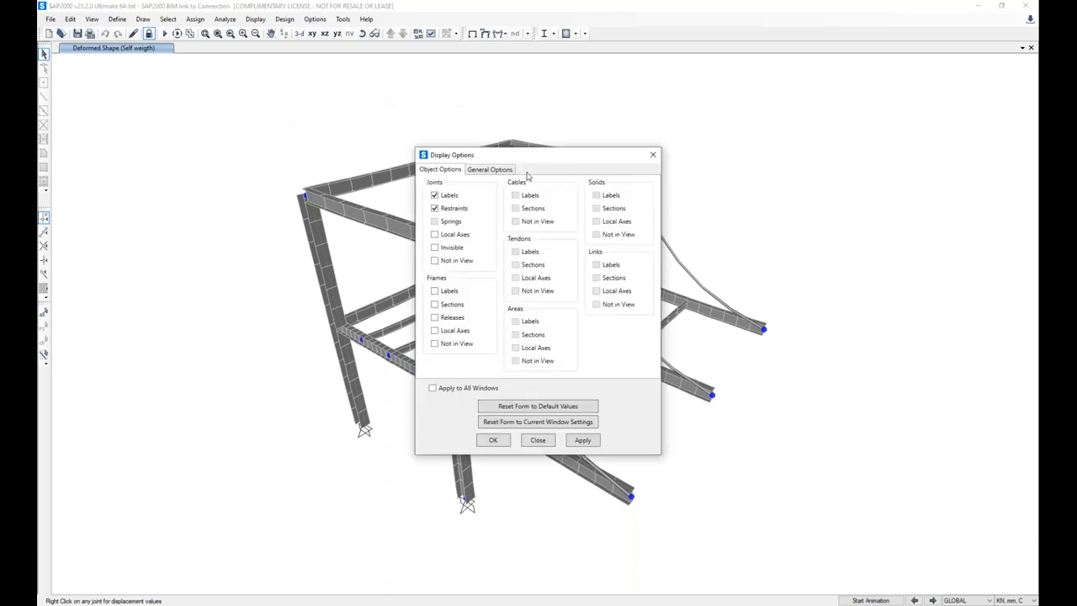
left_click(490, 169)
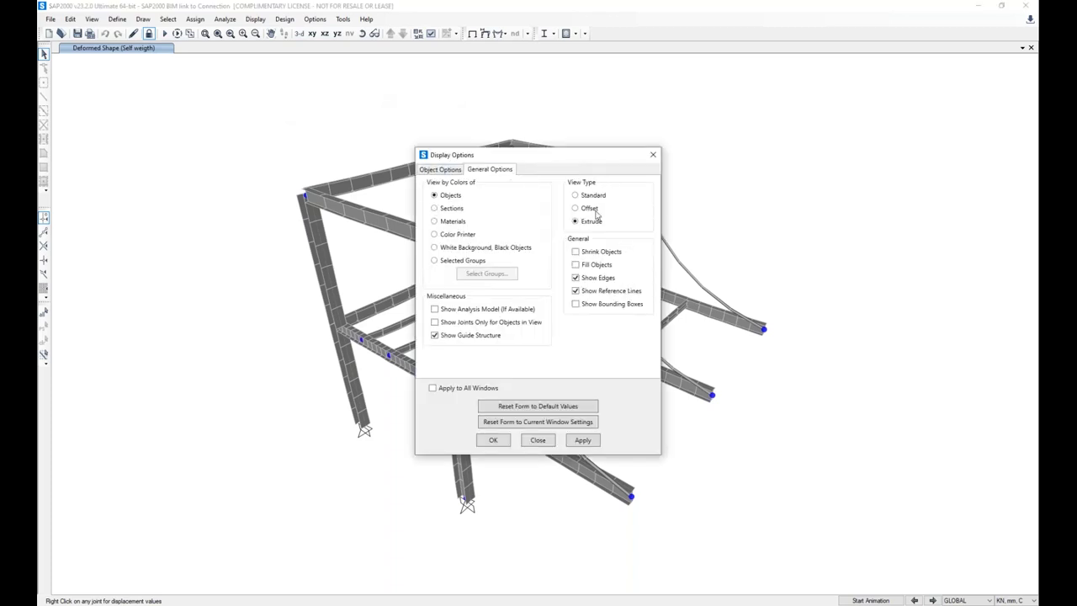
left_click(492, 441)
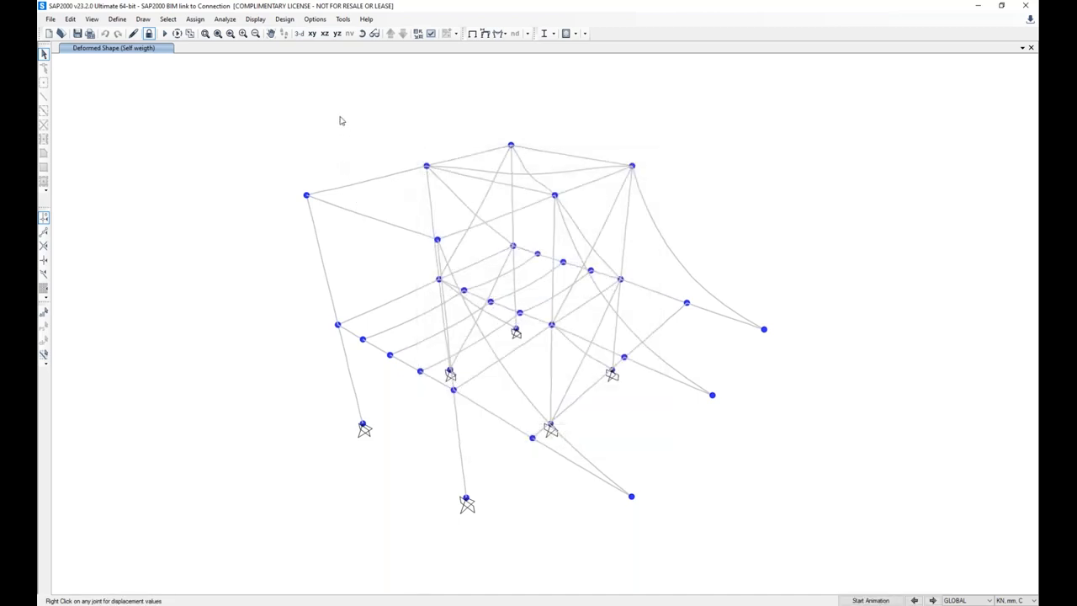
left_click(344, 21)
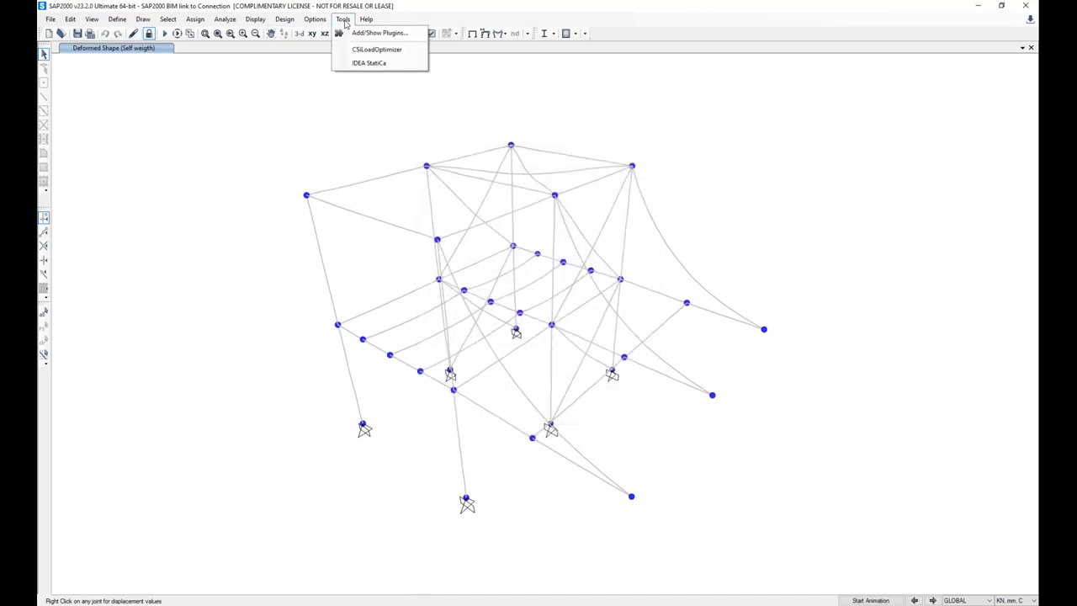
- Launch the IDEA StatiCa plugin and create a new project with the EU design code
left_click(378, 65)
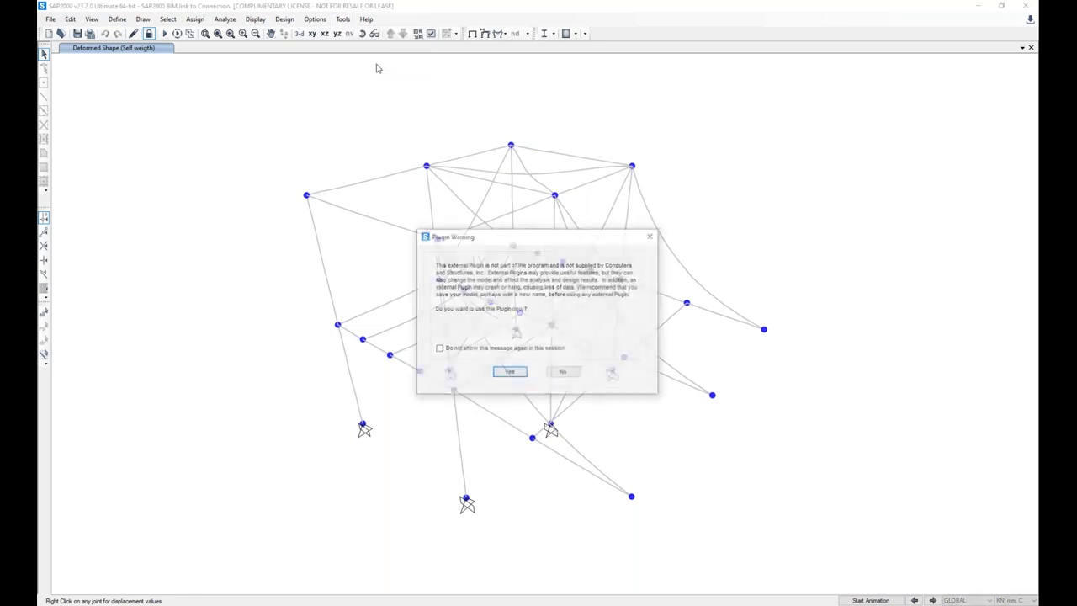
left_click(509, 372)
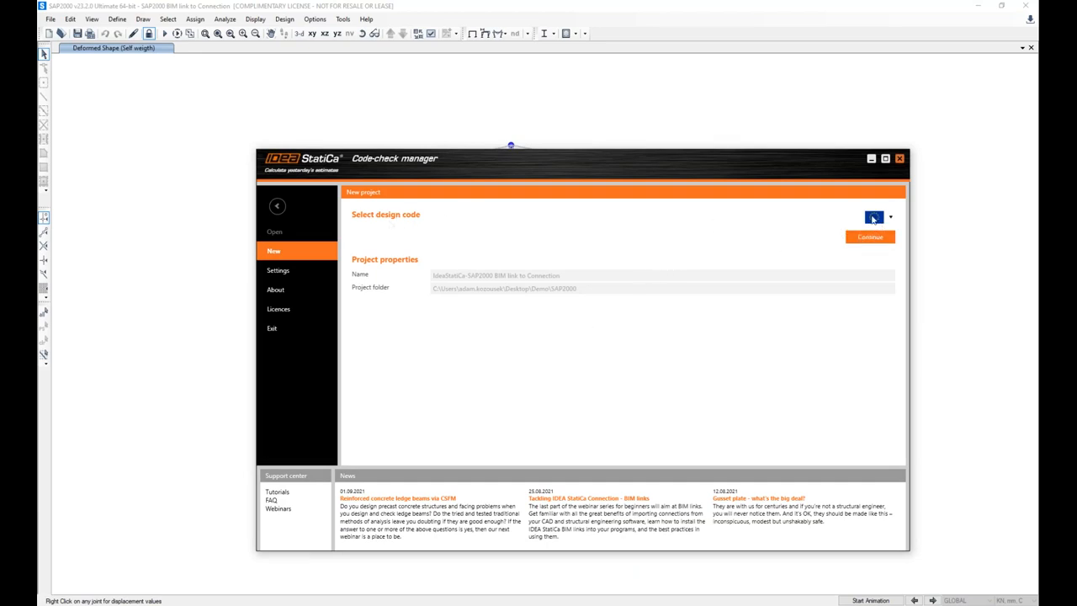
left_click(881, 218)
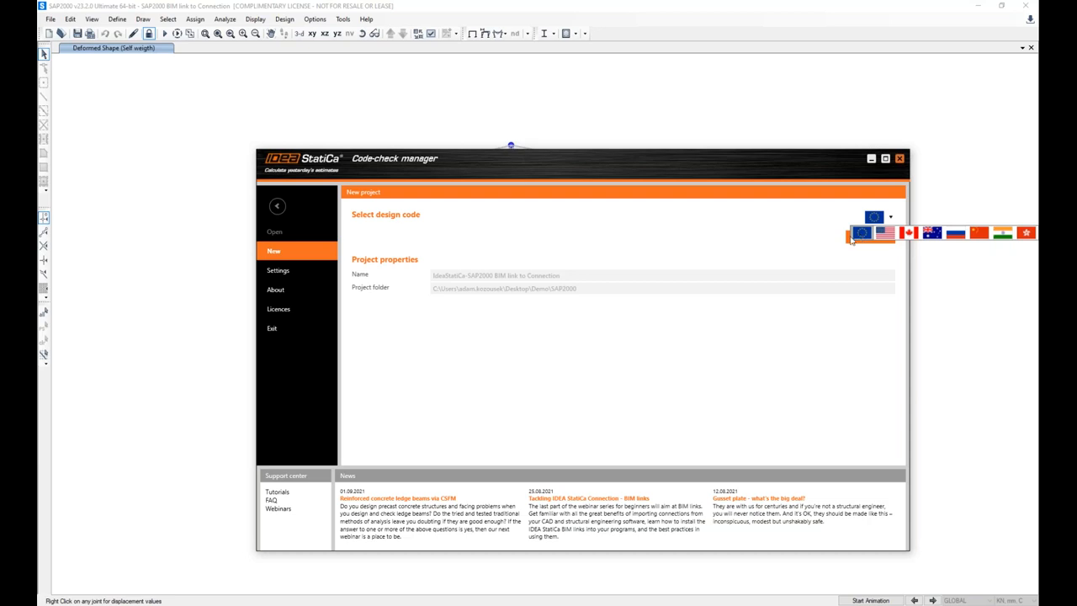
left_click(859, 236)
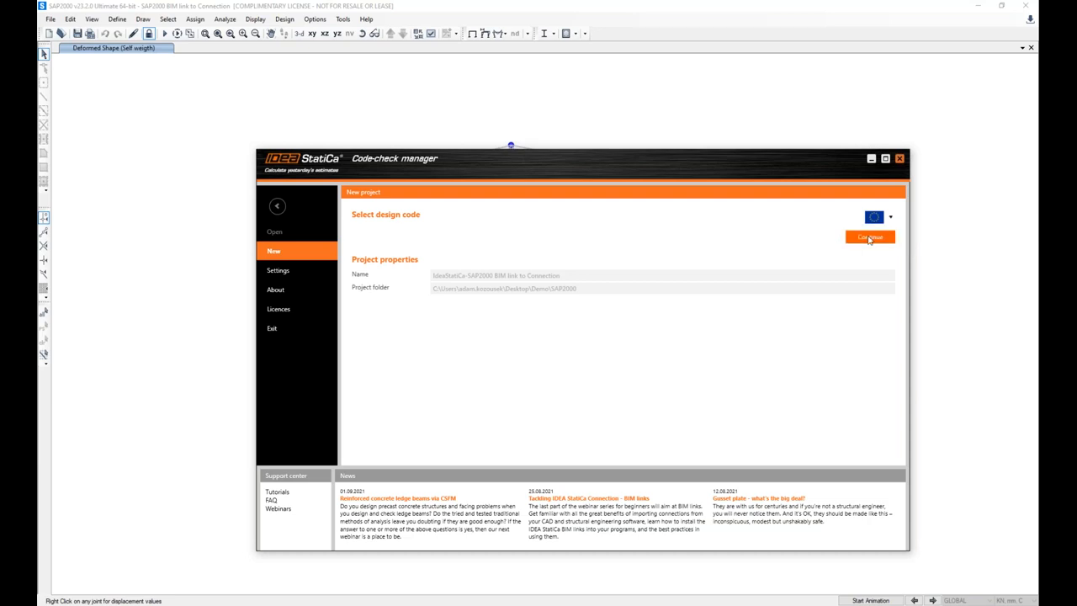
left_click(869, 239)
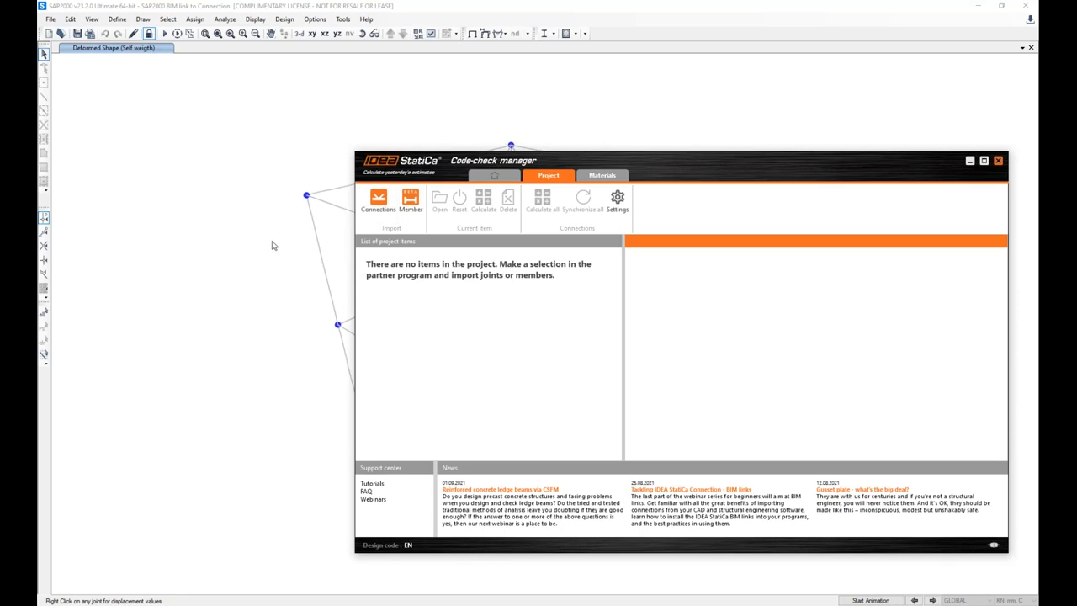
left_click(523, 340)
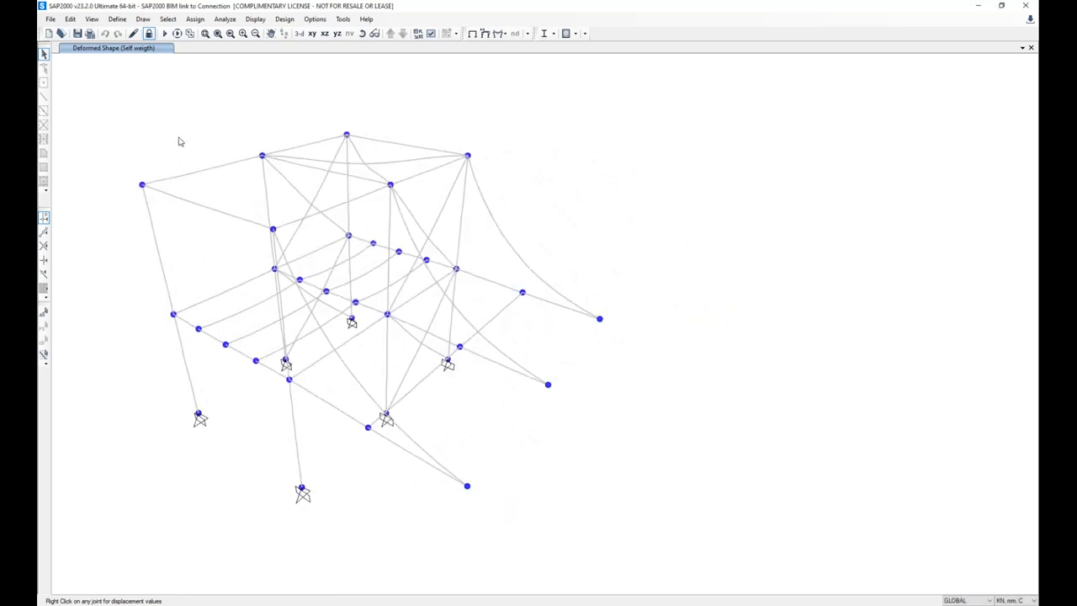
- Import the top-left corner joint with its members as connection 3 and select it
left_click_drag(190, 133, 101, 217)
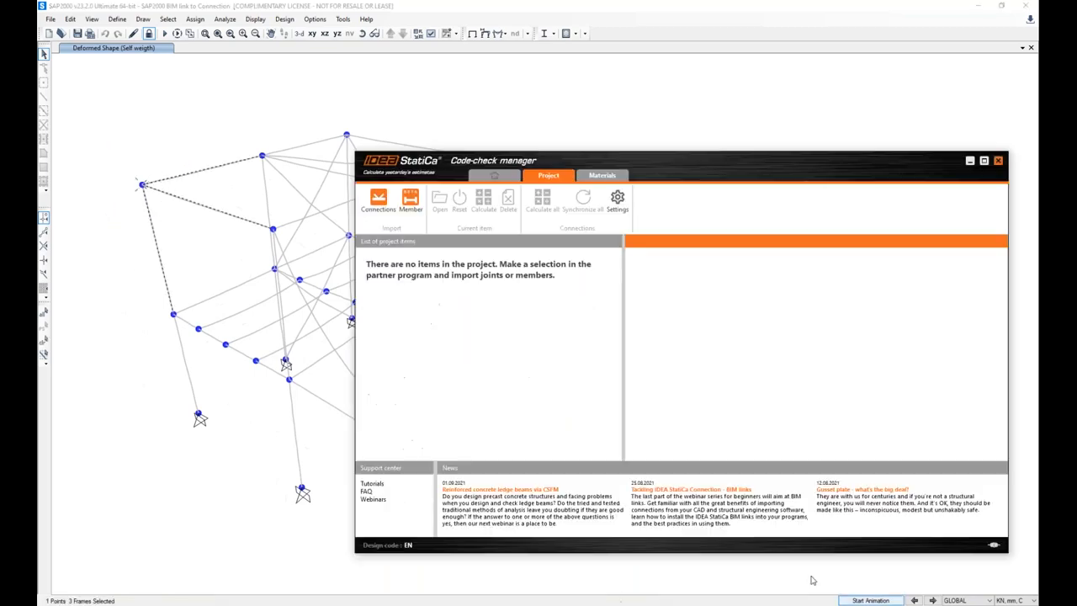
left_click(377, 203)
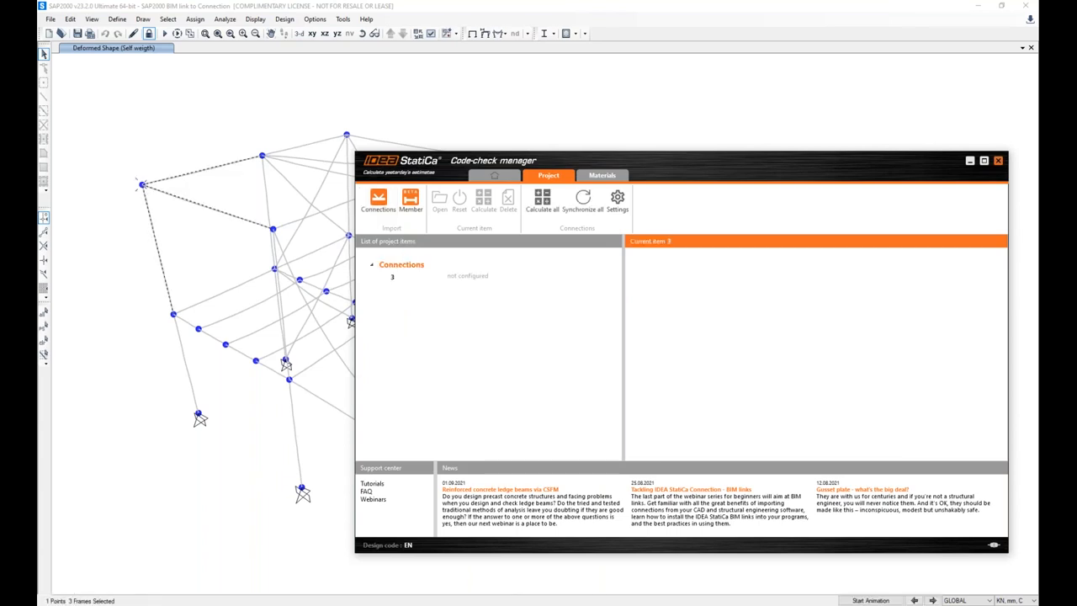
left_click(417, 276)
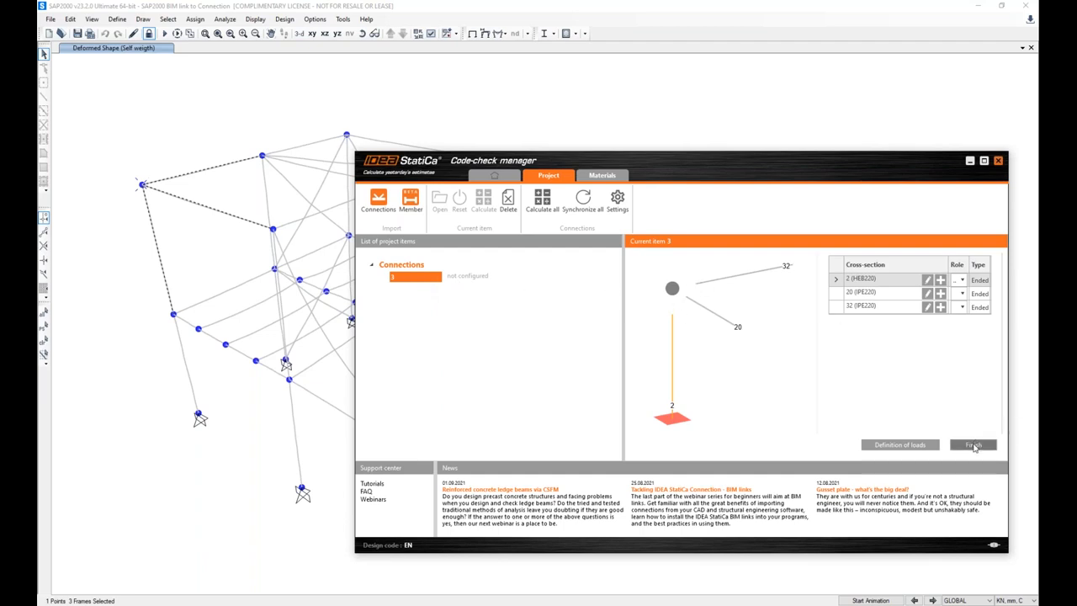
- Set member 2 as bearing, finish configuring connection 3 and open it for design
left_click_drag(820, 341, 743, 346)
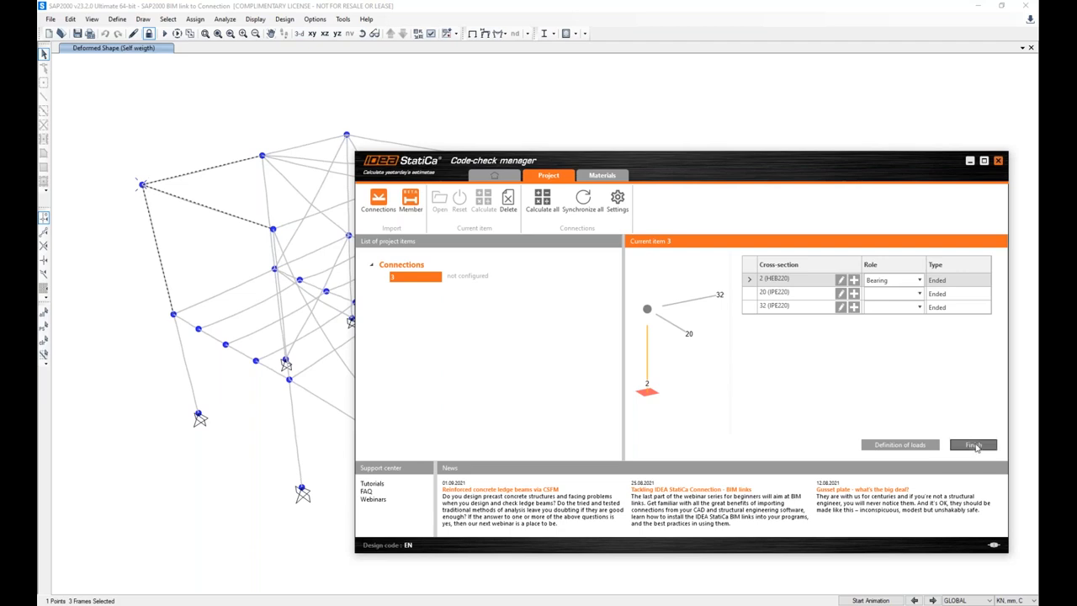
left_click(976, 447)
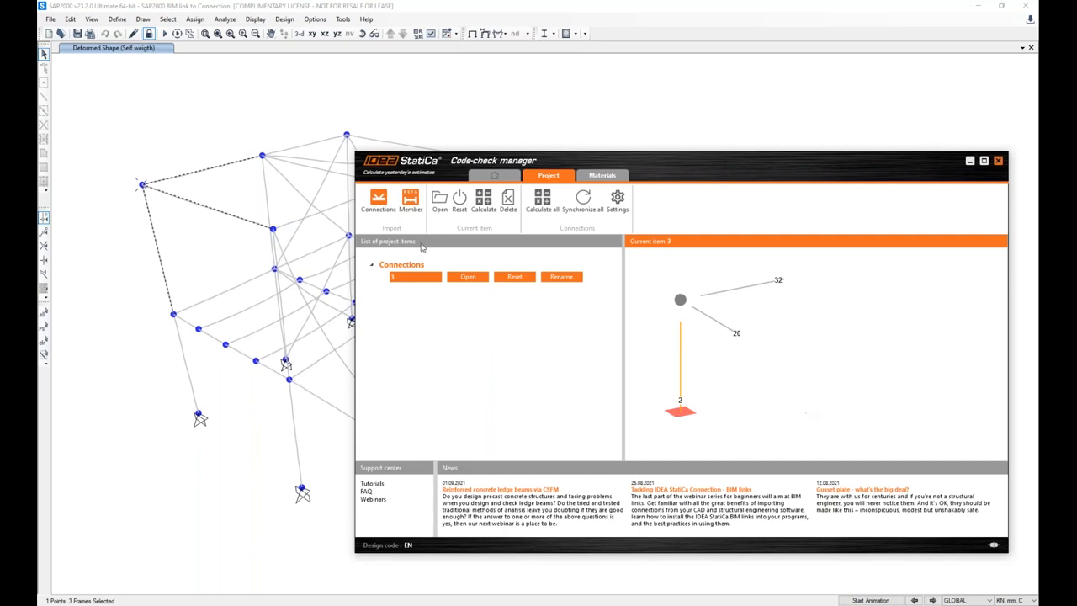
left_click(474, 277)
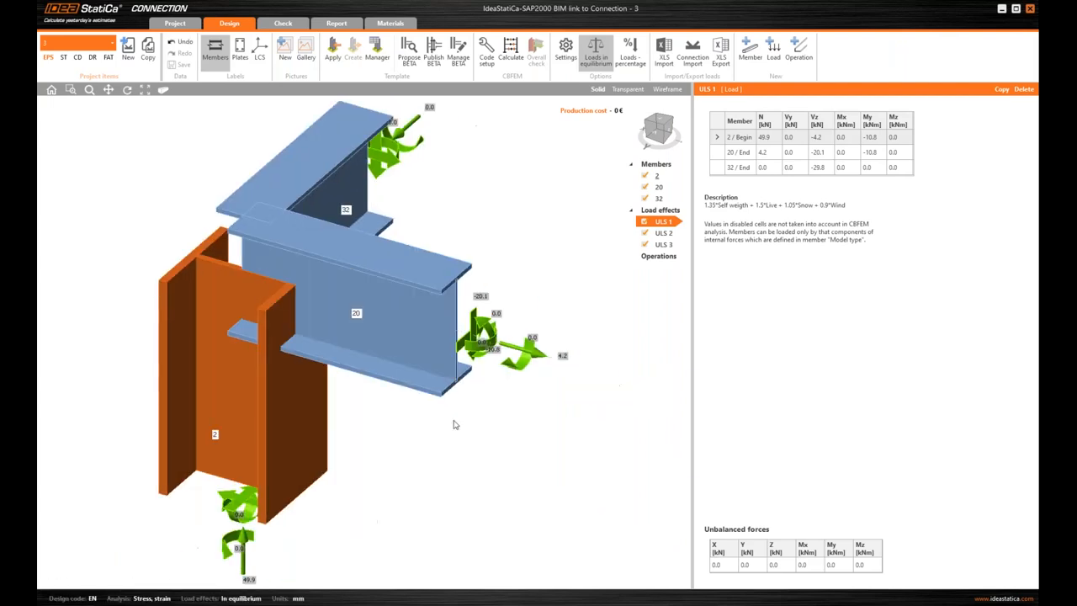
scroll(439, 422, "down", 3)
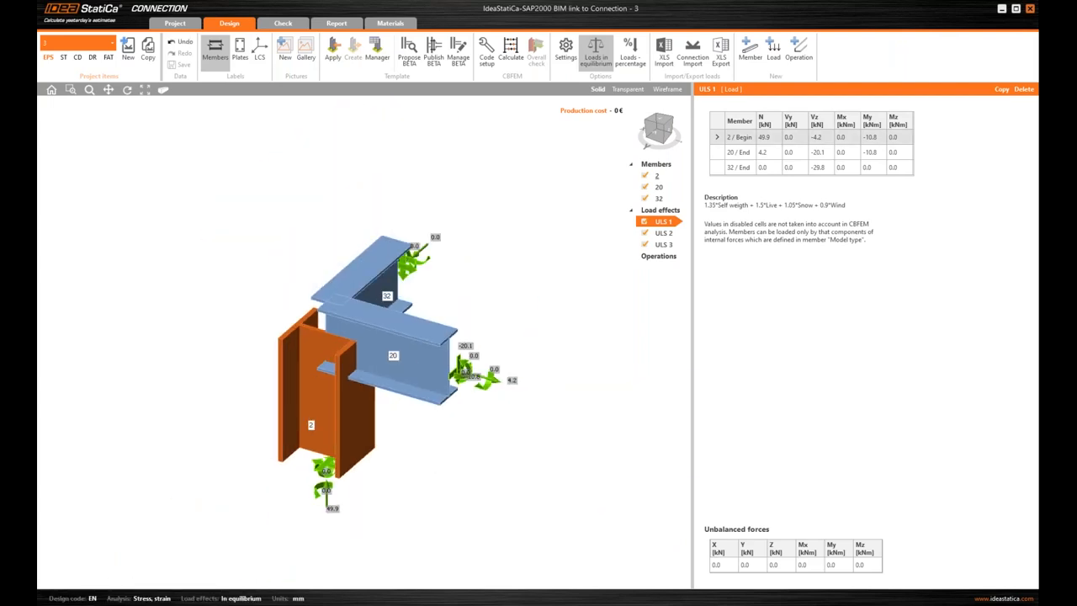
- Inspect members 2 and 32, then show the ULS 1 and ULS 3 load effect forces
mouse_move(437, 471)
right_mouse_down()
mouse_move(486, 381)
mouse_move(477, 467)
mouse_move(429, 463)
mouse_move(468, 471)
mouse_move(426, 403)
mouse_move(460, 285)
mouse_move(480, 312)
mouse_move(457, 278)
right_mouse_up()
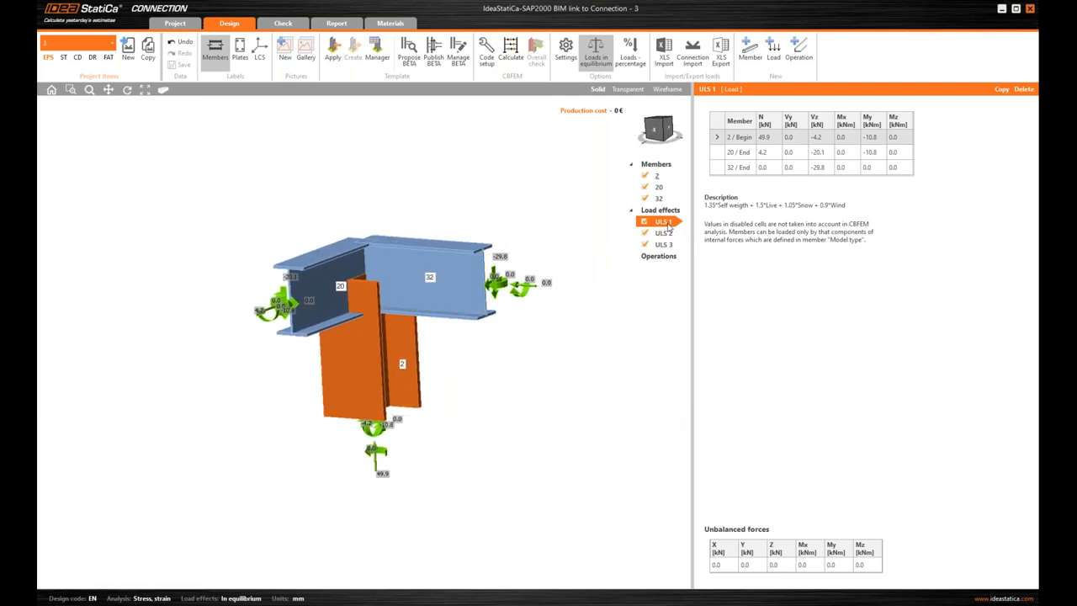
left_click(665, 178)
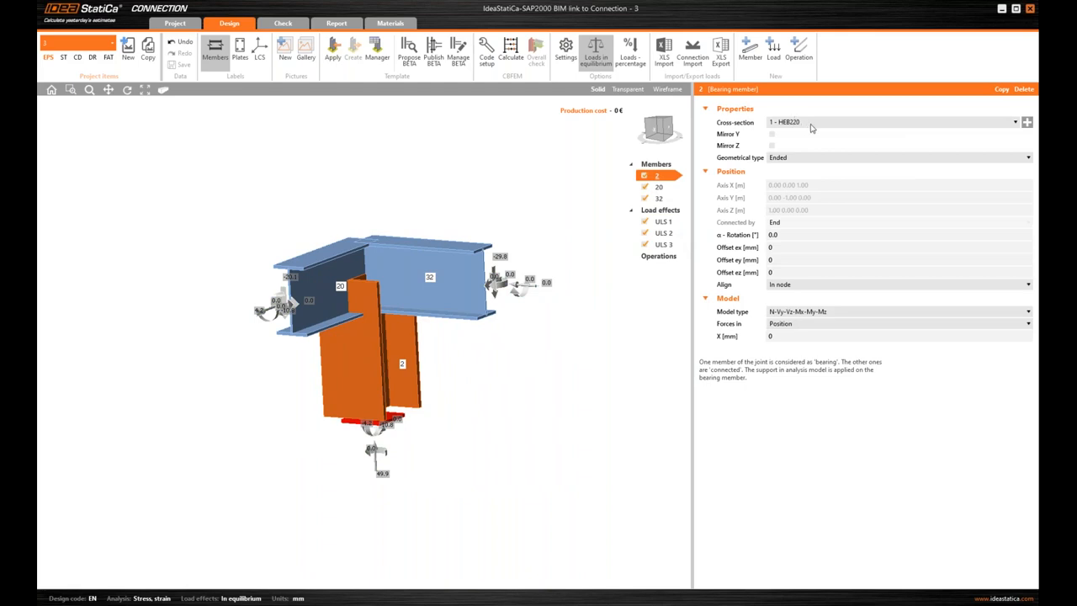
left_click(667, 188)
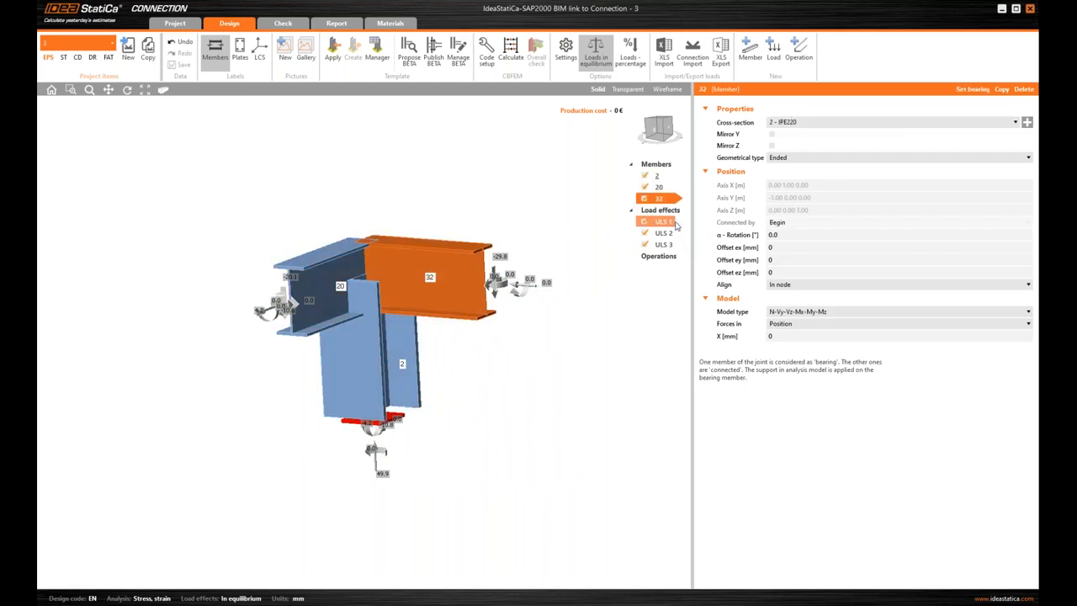
left_click(675, 223)
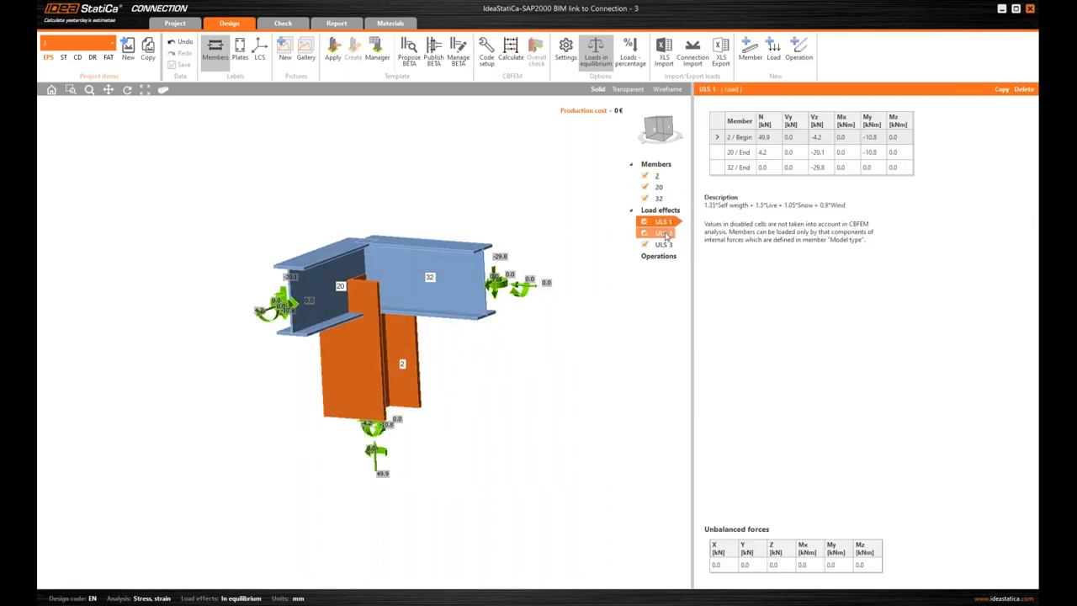
left_click(664, 233)
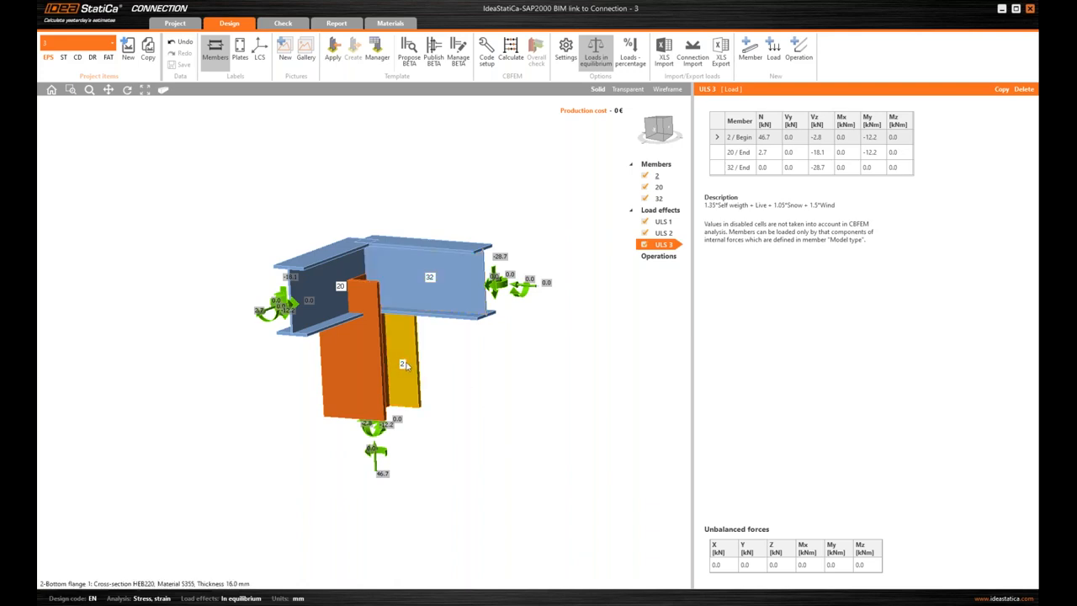
- Connect member 20 to the column with an end plate using default M16 8.8 bolts
right_click(325, 306)
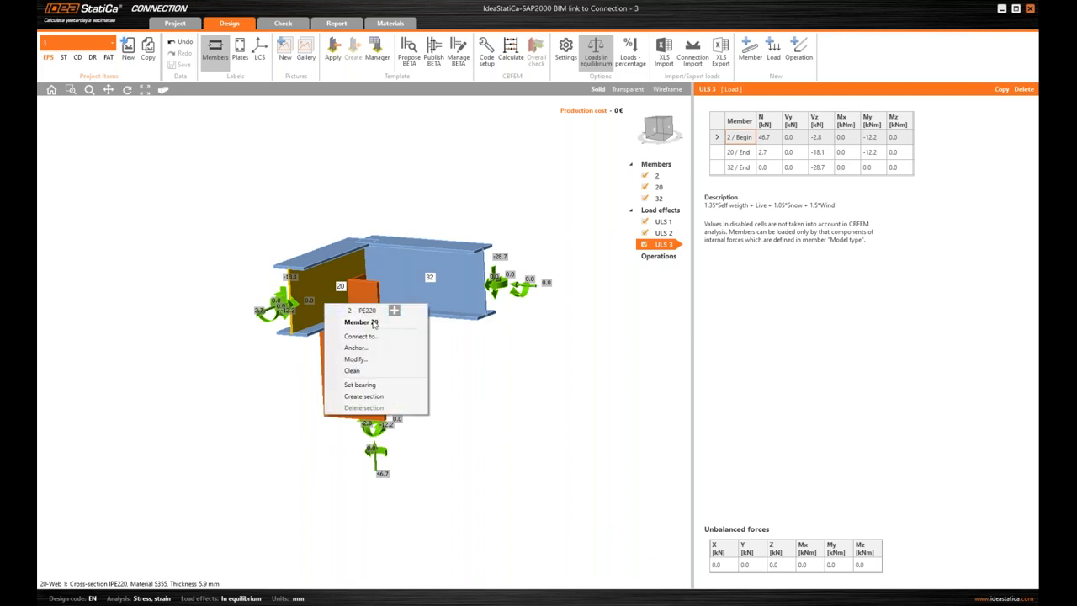
left_click(360, 336)
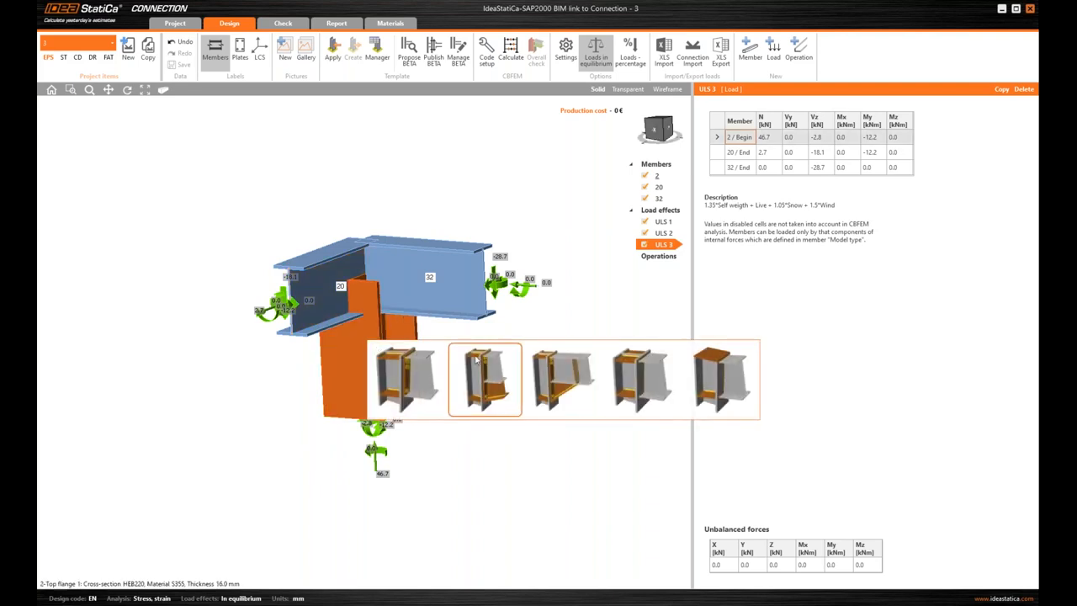
left_click(404, 374)
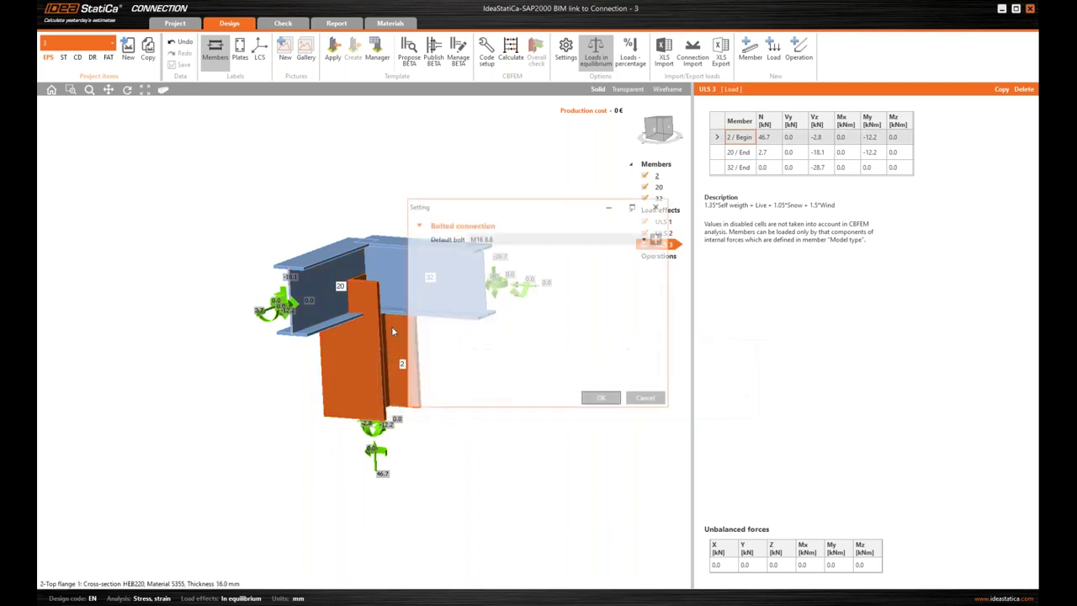
left_click(599, 391)
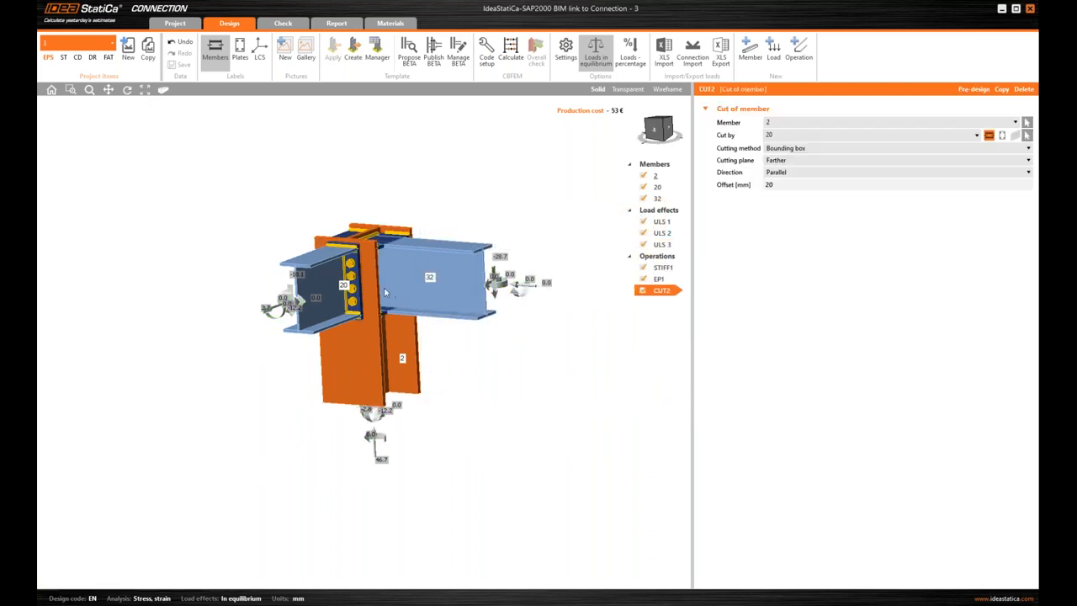
scroll(388, 295, "up", 5)
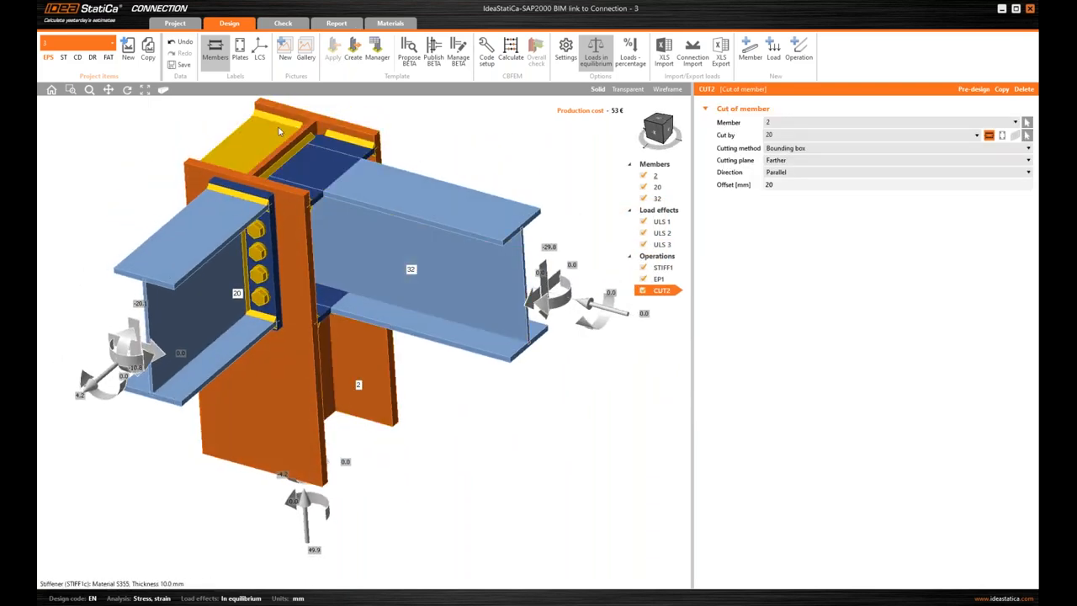
- Set stiffener operation STIFF1 to place stiffeners at the rear only
left_click(663, 267)
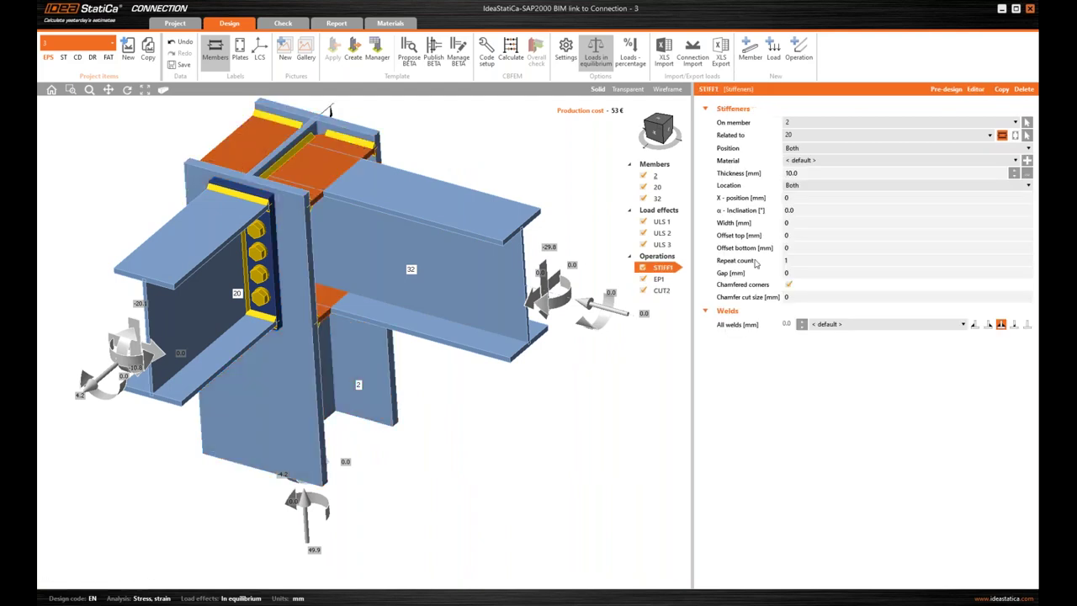
left_click(812, 185)
left_click(815, 204)
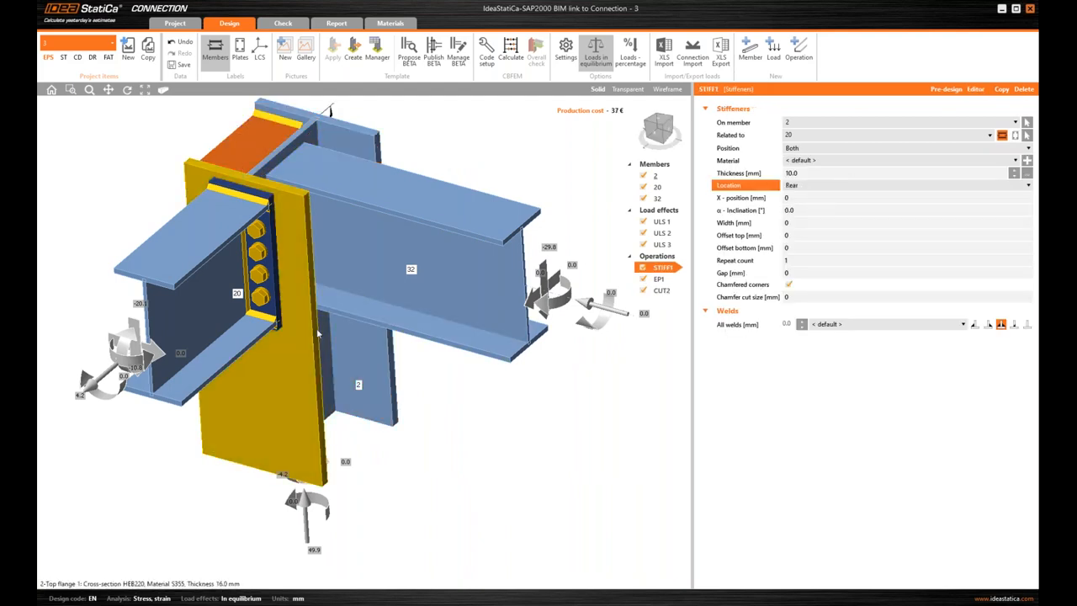
- Connect member 32 to member 2 with a fin plate, accepting the bolt setting
right_click_drag(404, 227, 513, 225)
right_click_drag(412, 392, 356, 264)
right_click(356, 265)
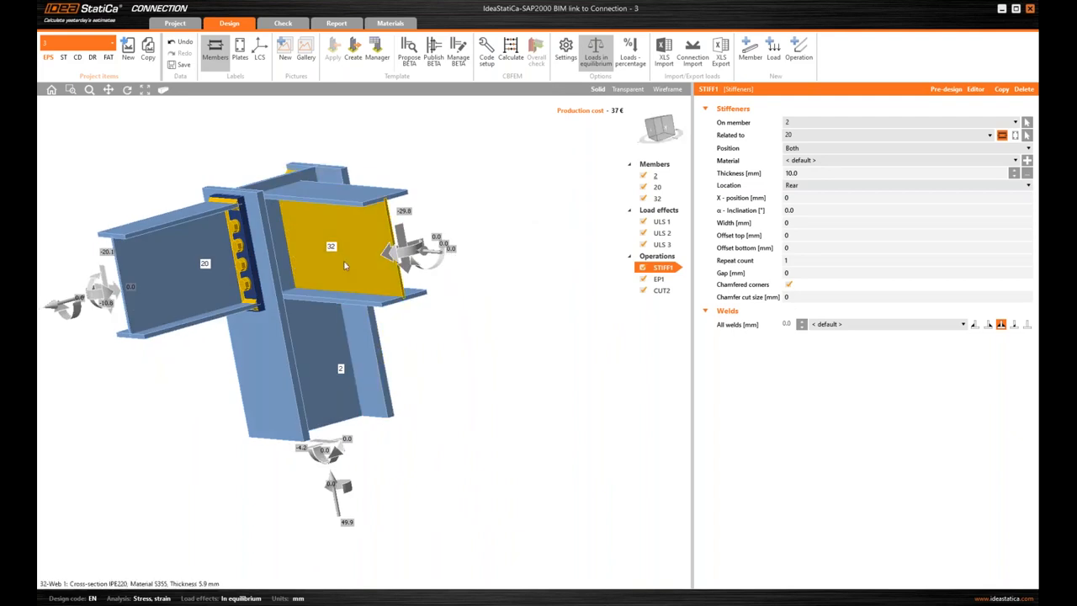
left_click(370, 332)
left_click(337, 329)
left_click(437, 364)
left_click(601, 398)
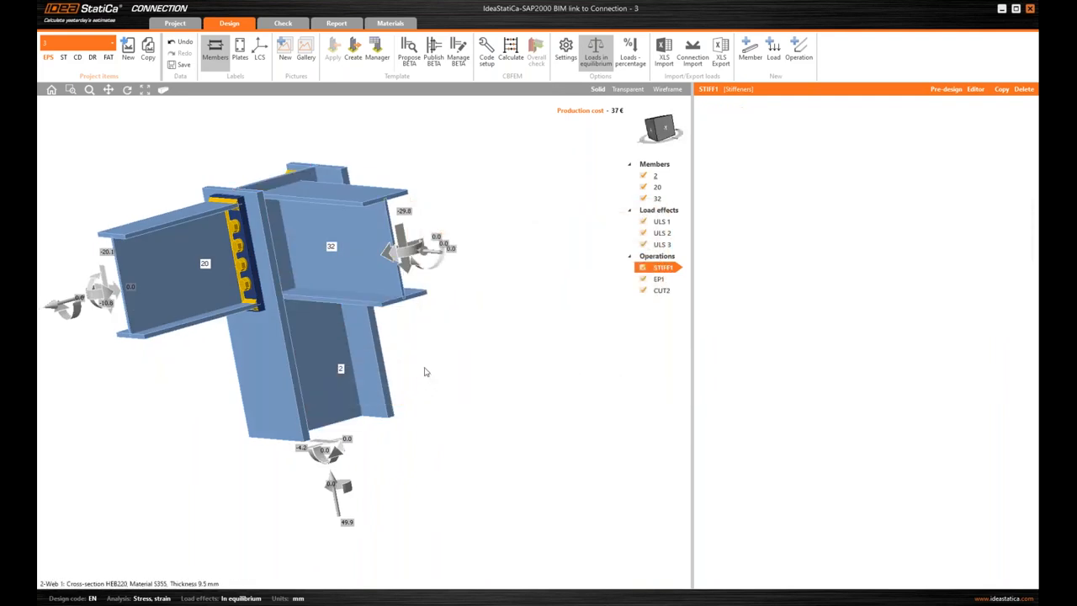
- Run the CBFEM calculation of the connection and save the project
right_click_drag(427, 358, 488, 368)
left_click(509, 56)
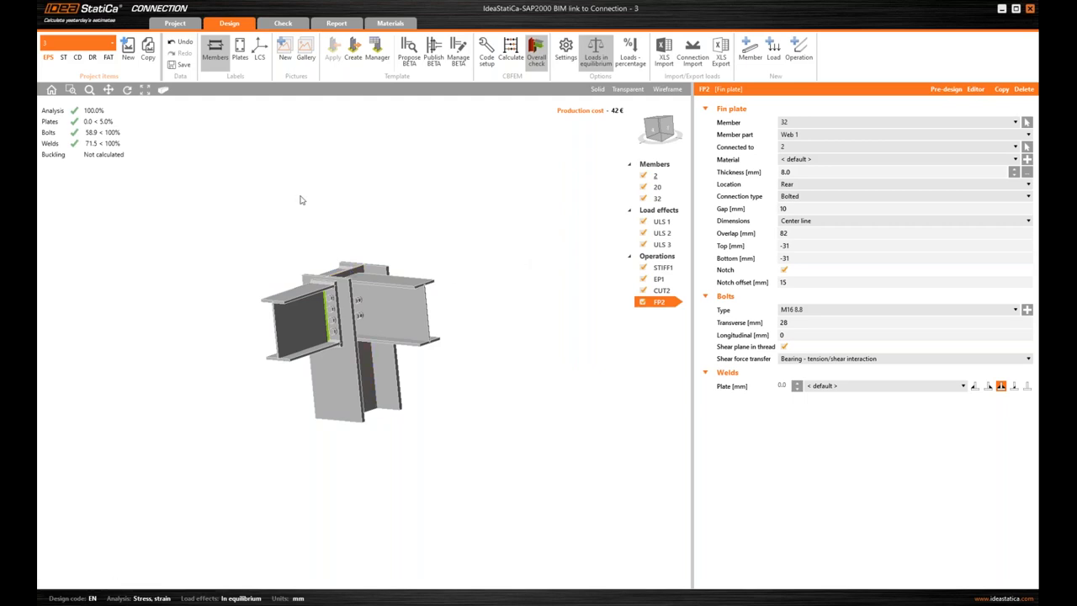
left_click(178, 64)
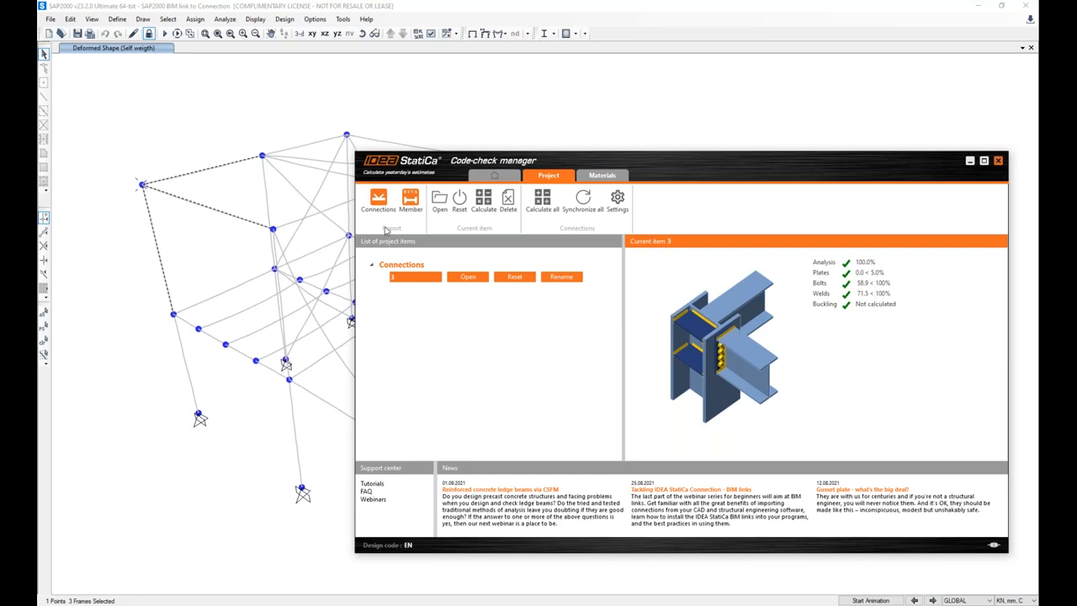
- Window-select three joints with their frames in SAP2000 and import them as connections
left_click(250, 456)
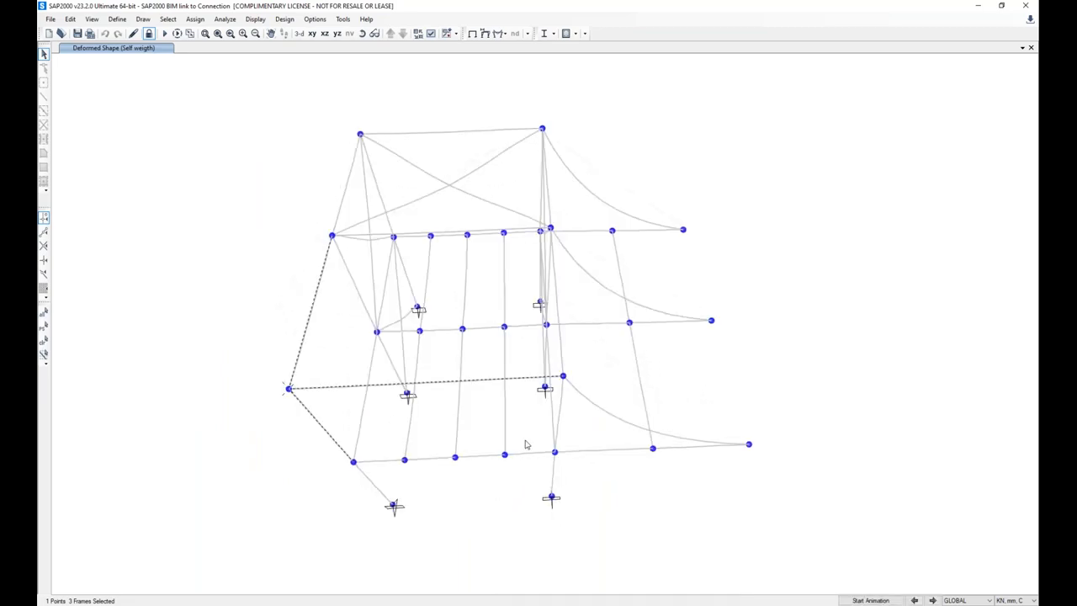
key("ctrl+q")
left_click_drag(526, 440, 397, 481)
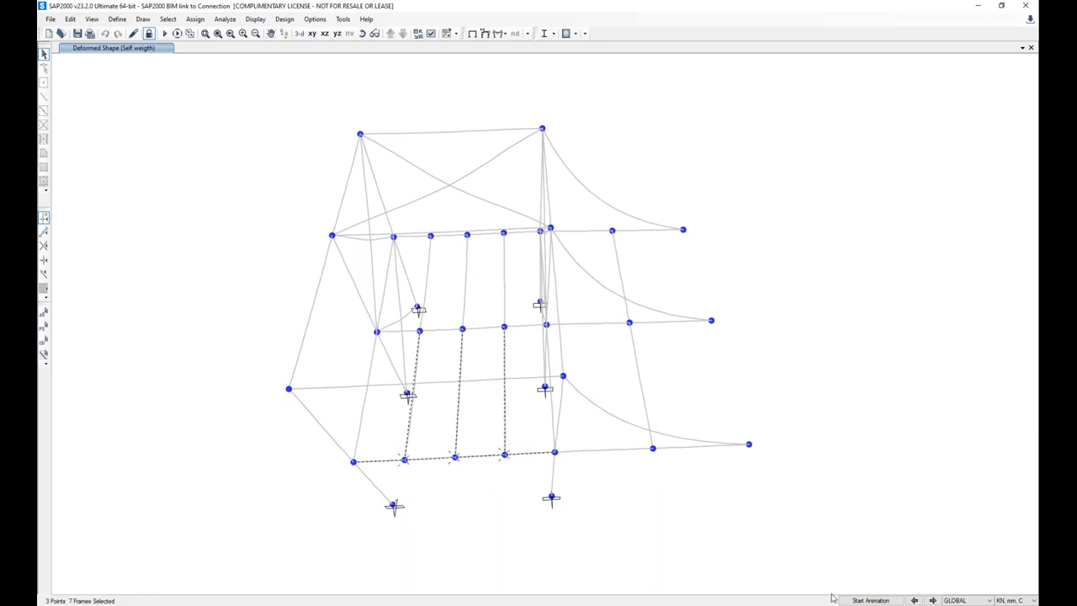
left_click(378, 202)
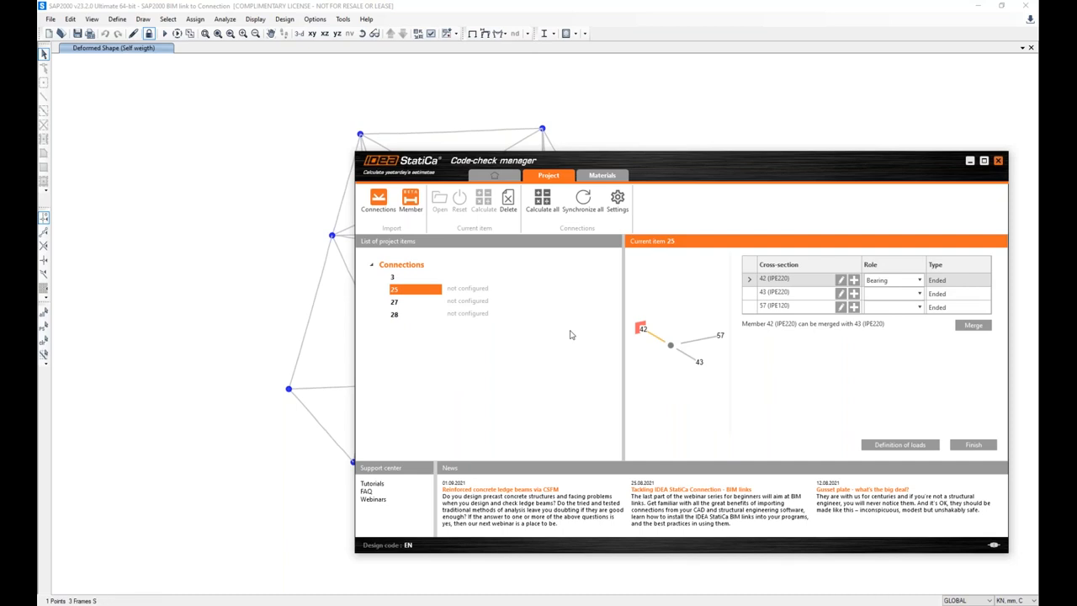
- For connection 25, merge members 42 and 43 into a continuous member and finish configuration
left_click_drag(666, 164, 606, 141)
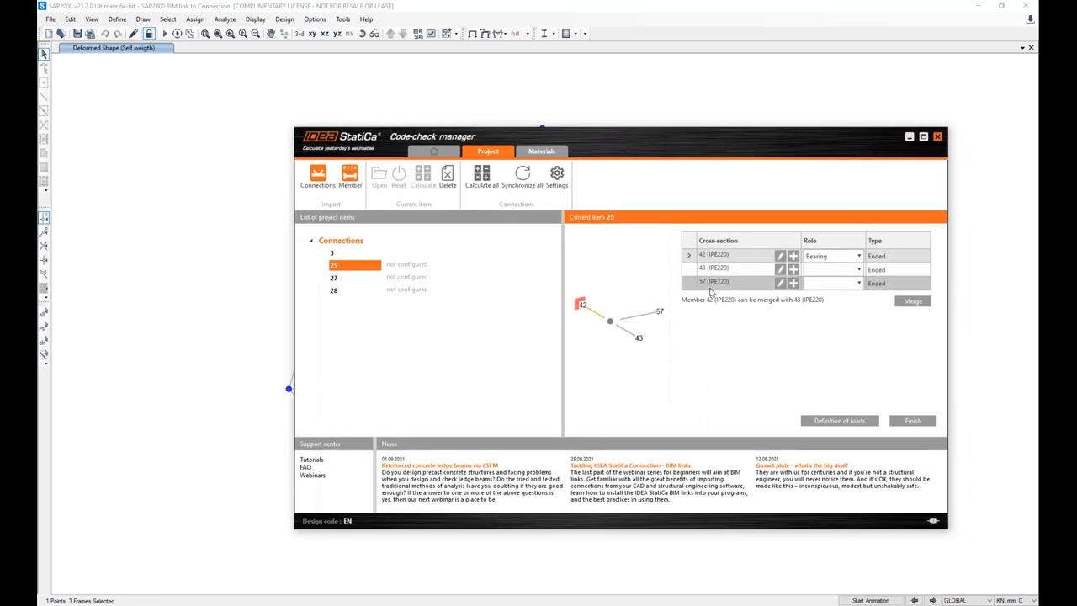
left_click_drag(676, 337, 703, 338)
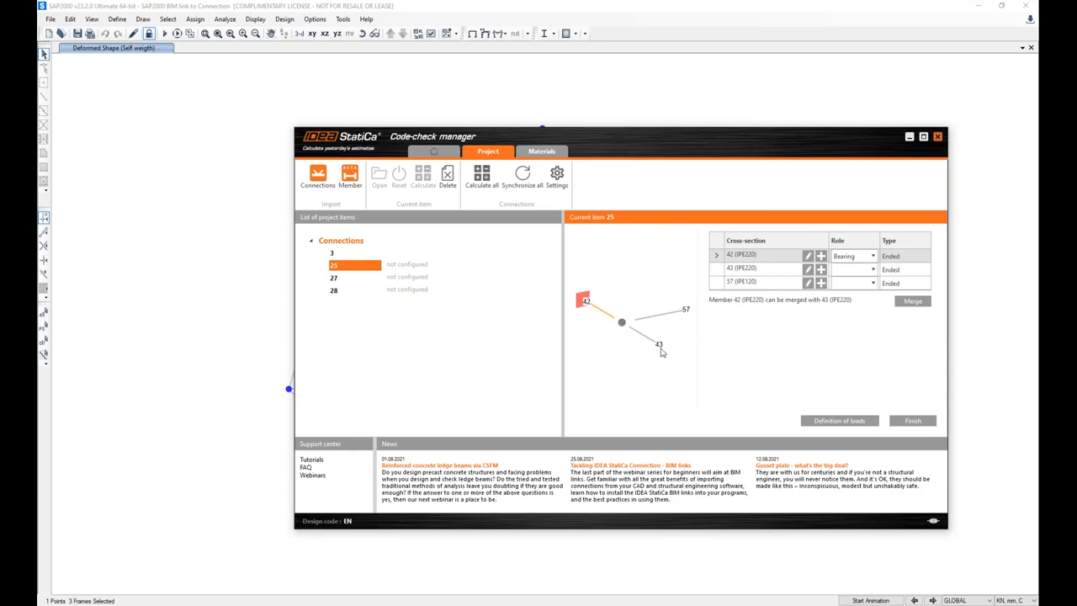
left_click(257, 395)
left_click(913, 301)
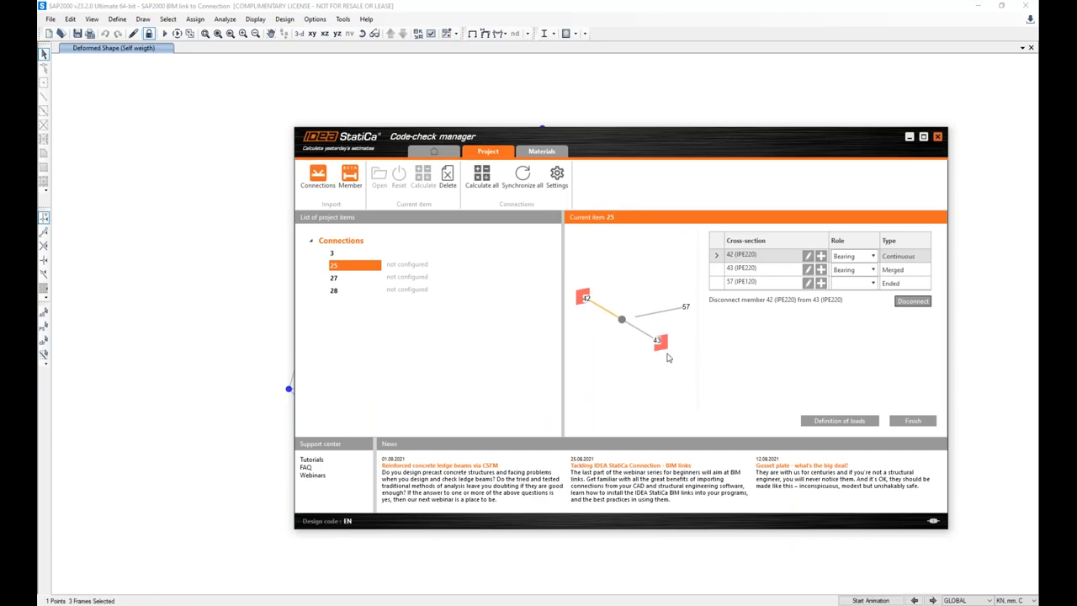
left_click(913, 421)
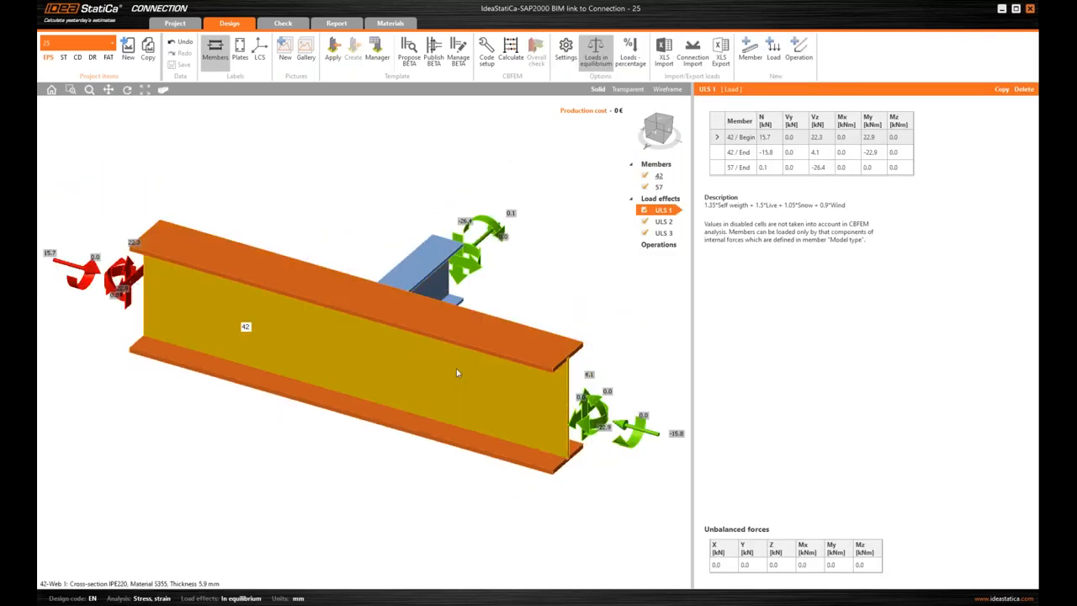
- Orbit the 3D model of connection 25 to review the beam joint
mouse_move(507, 469)
right_mouse_down()
mouse_move(430, 422)
mouse_move(409, 428)
right_mouse_up()
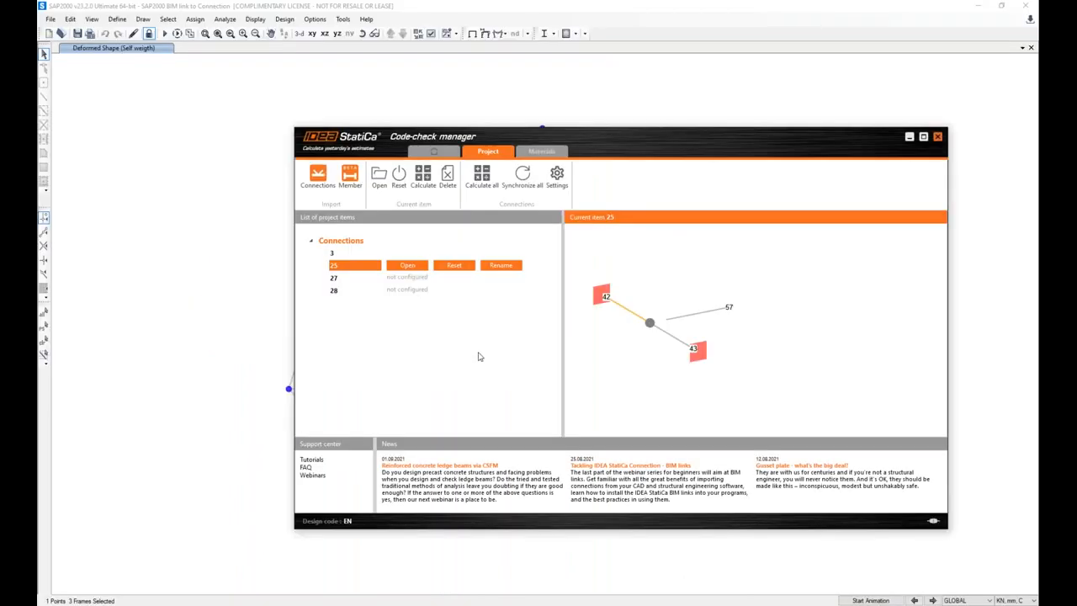
- Review connection 3's passing check results and close the Code-check manager
left_click_drag(624, 140, 709, 164)
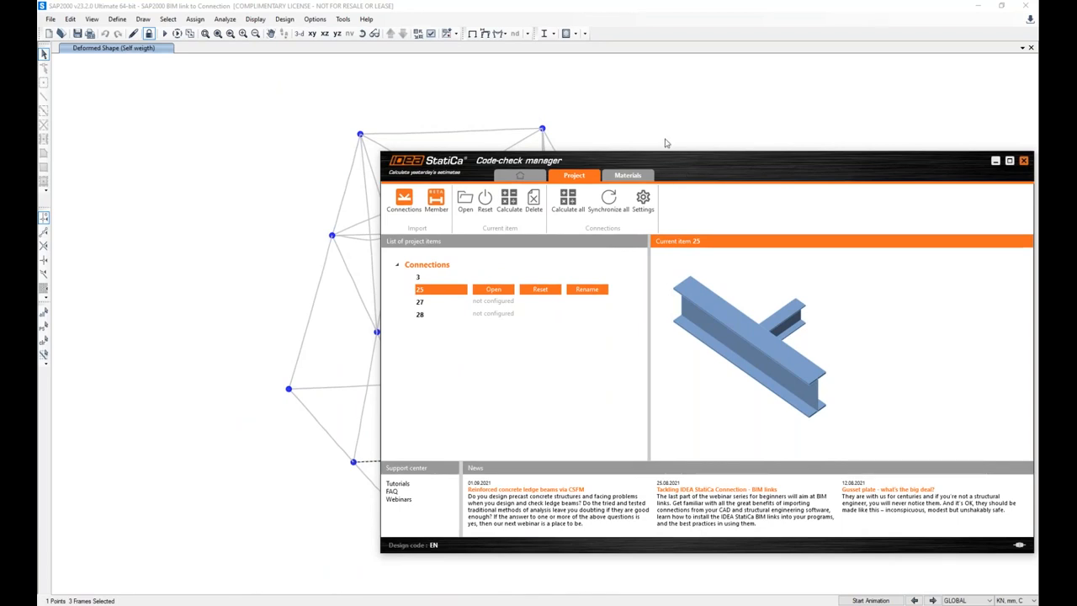
left_click_drag(697, 167, 639, 153)
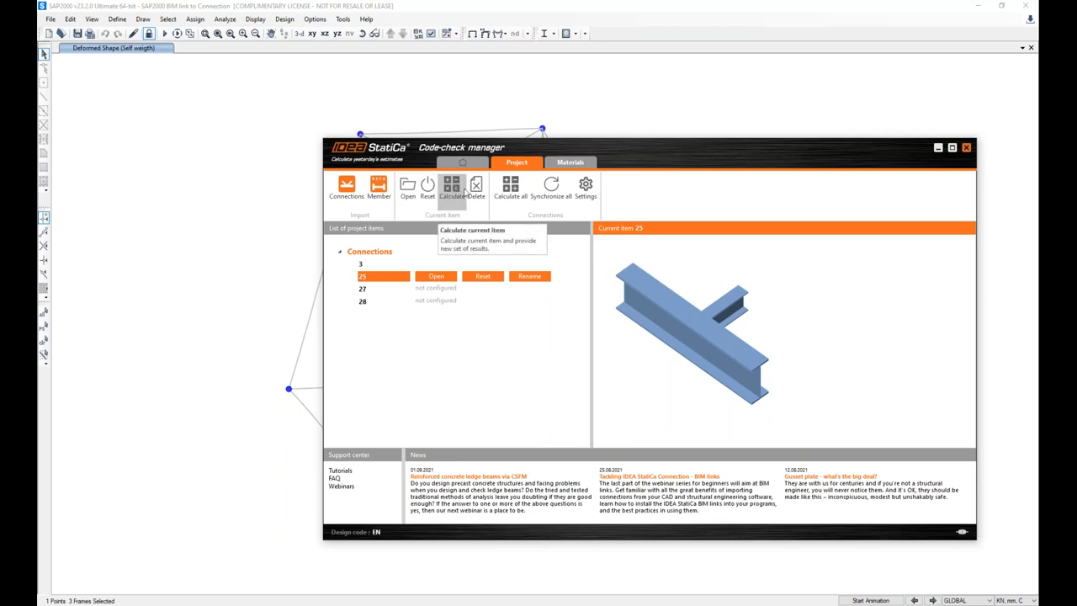
left_click(386, 266)
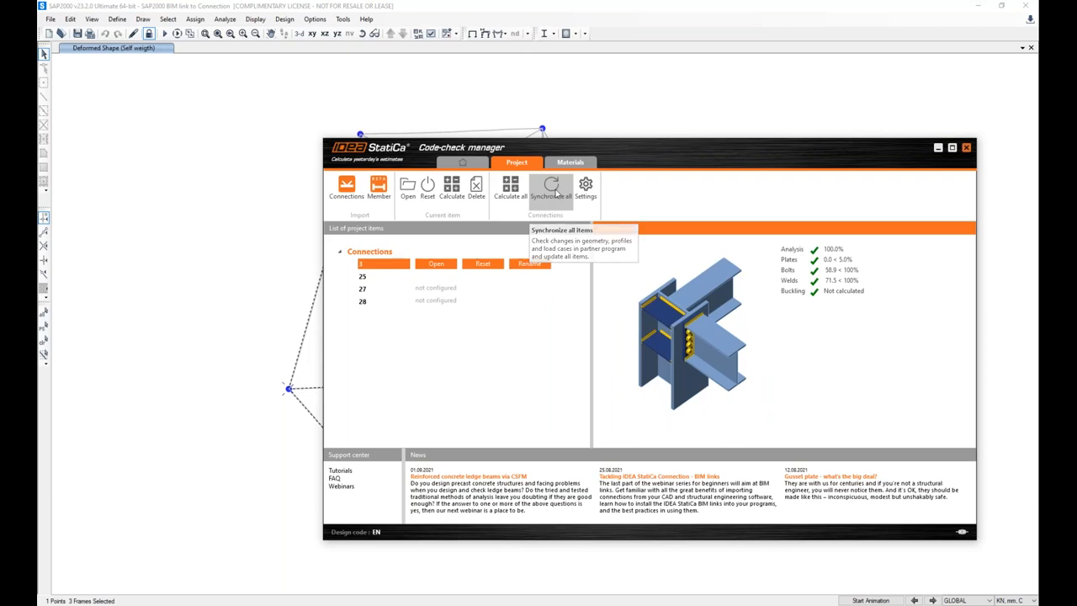
left_click(967, 148)
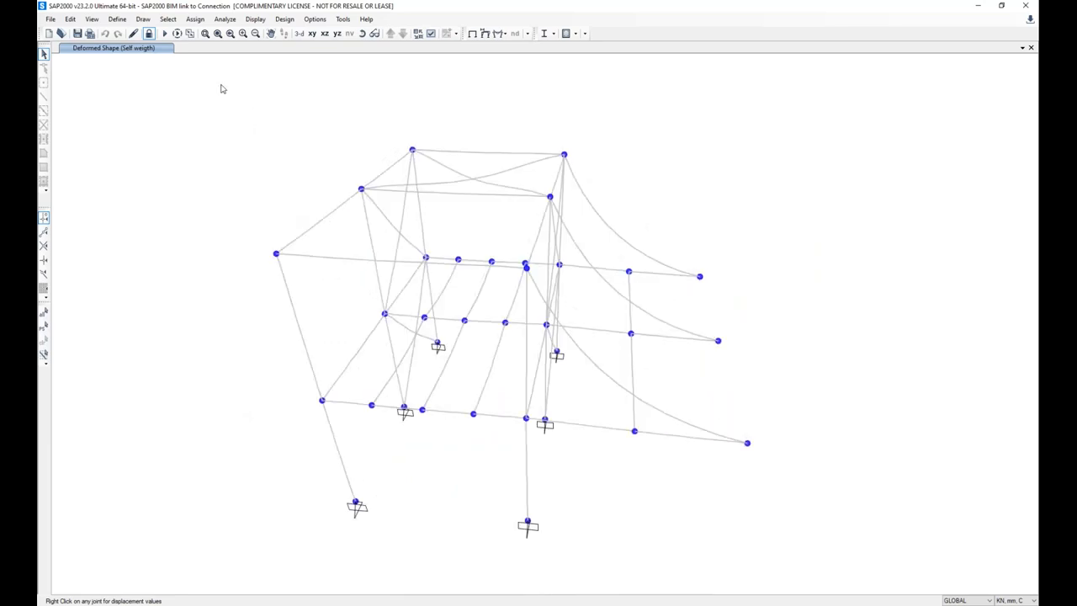
- Unlock the model and bring up the info of the beam between joints 3 and 12
left_click(148, 33)
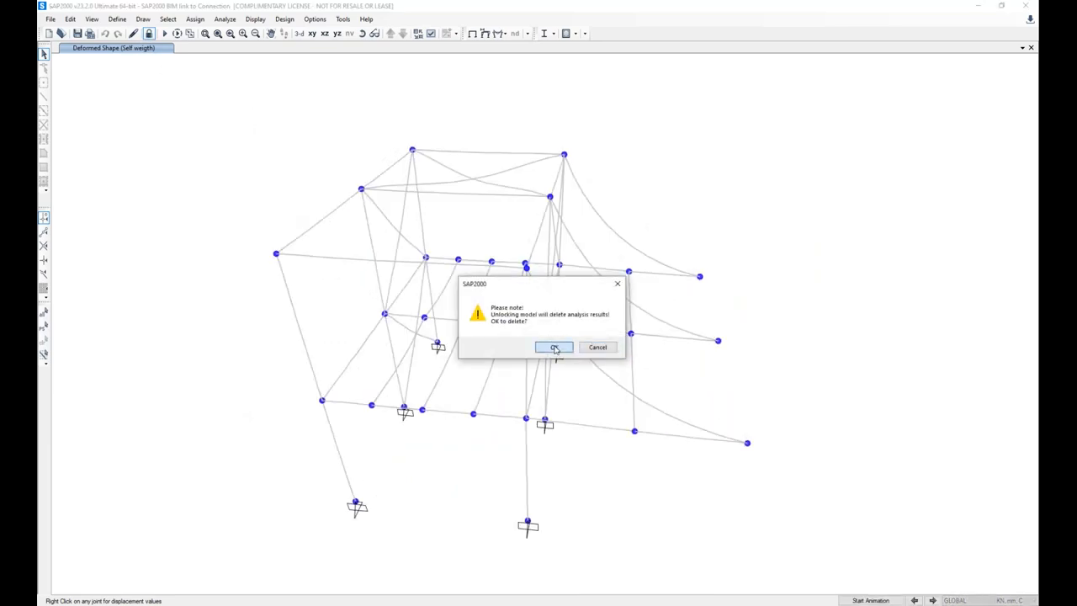
left_click(555, 346)
left_click(323, 260)
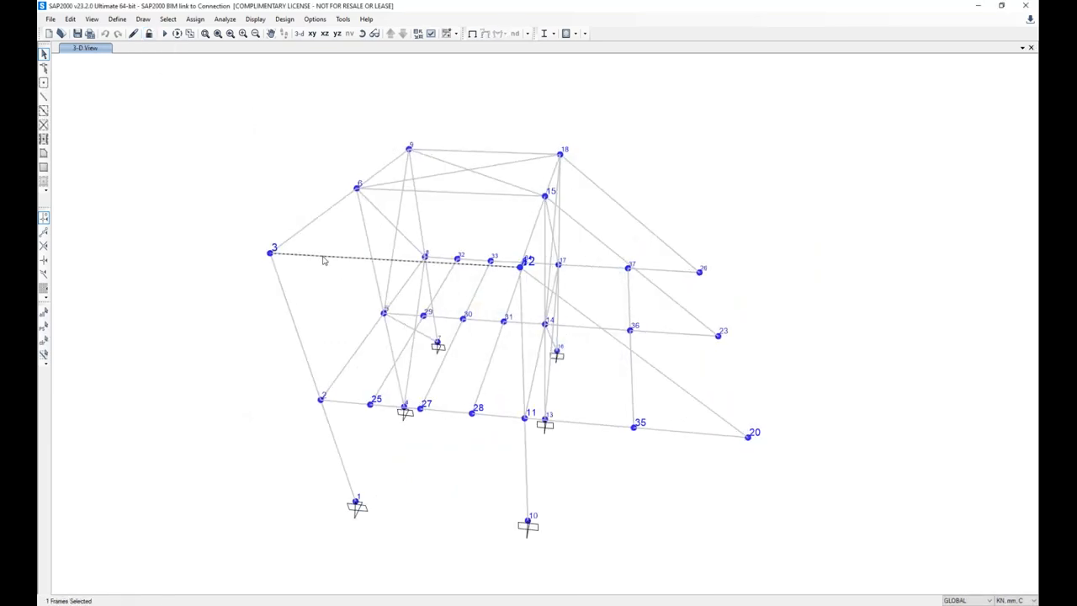
right_click(323, 260)
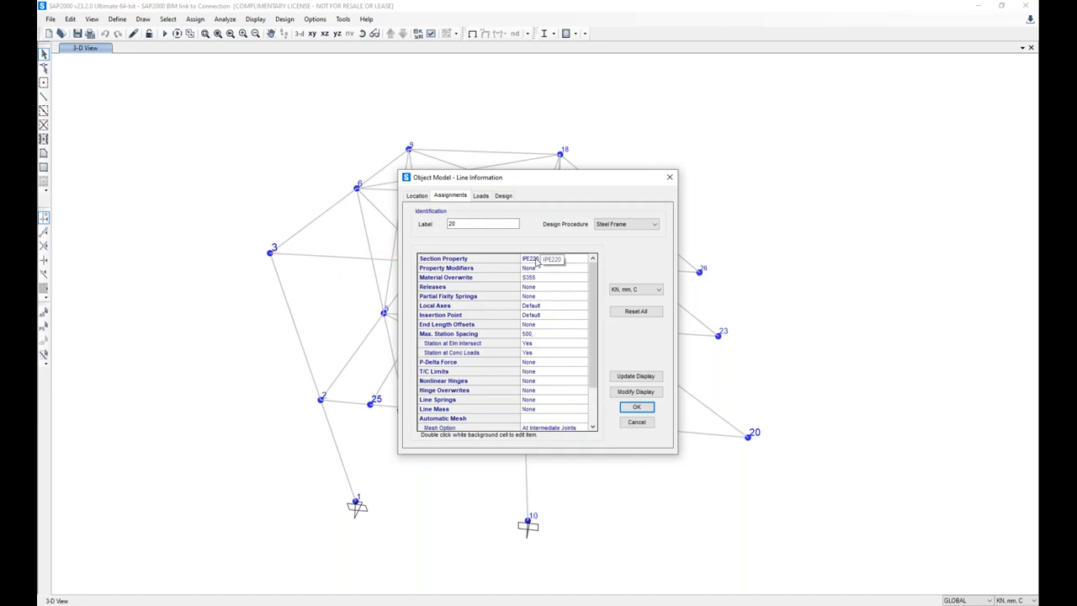
- Change the beam's section property from IPE220 to HE220B and apply it
double_click(543, 260)
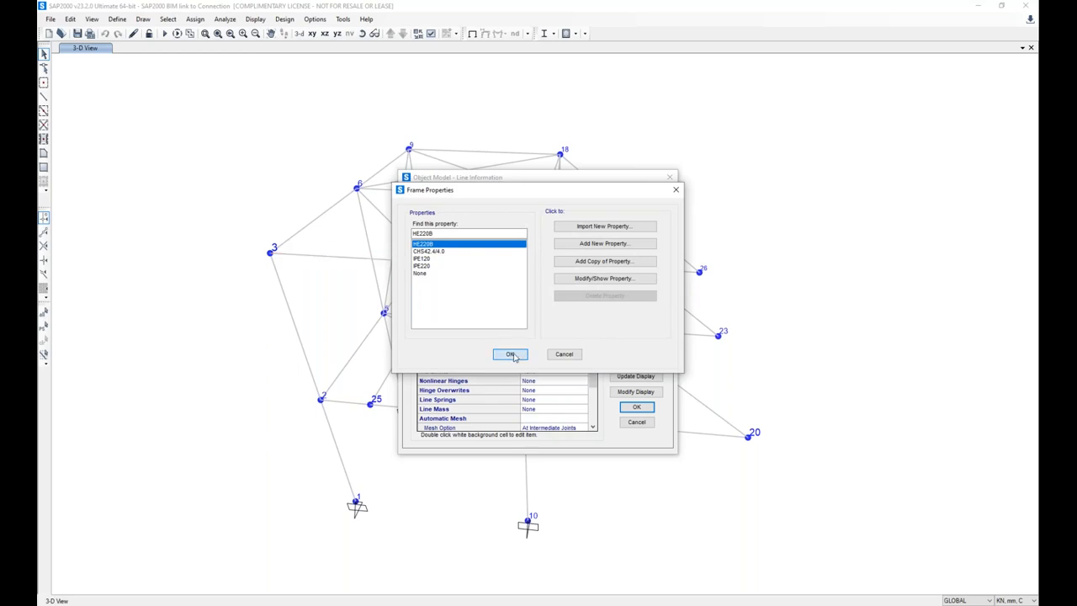
left_click(510, 353)
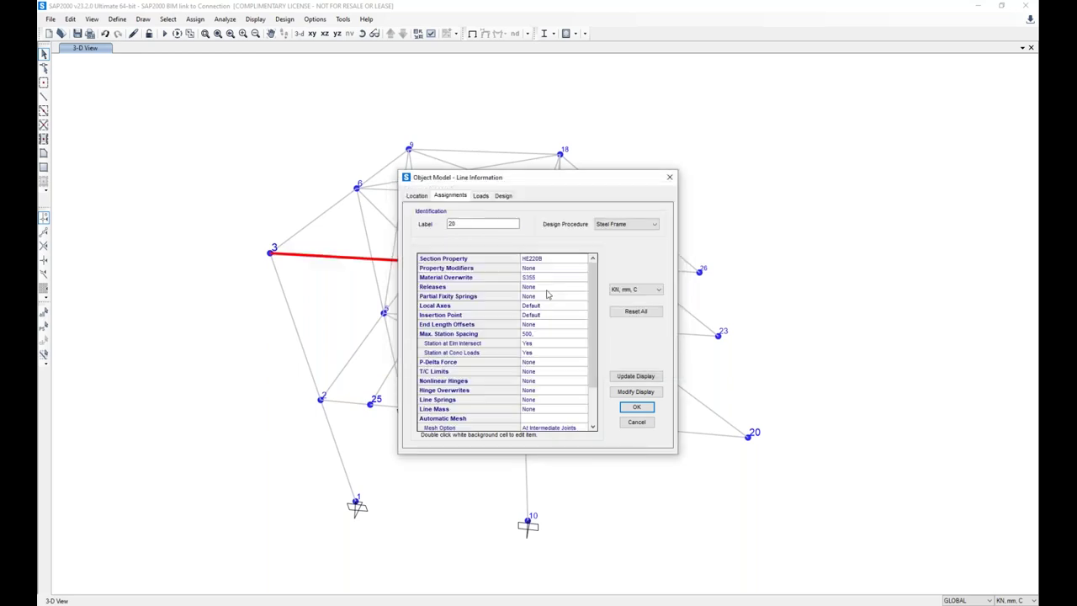
left_click(636, 406)
- Rerun the SAP2000 analysis for all load cases
left_click(165, 34)
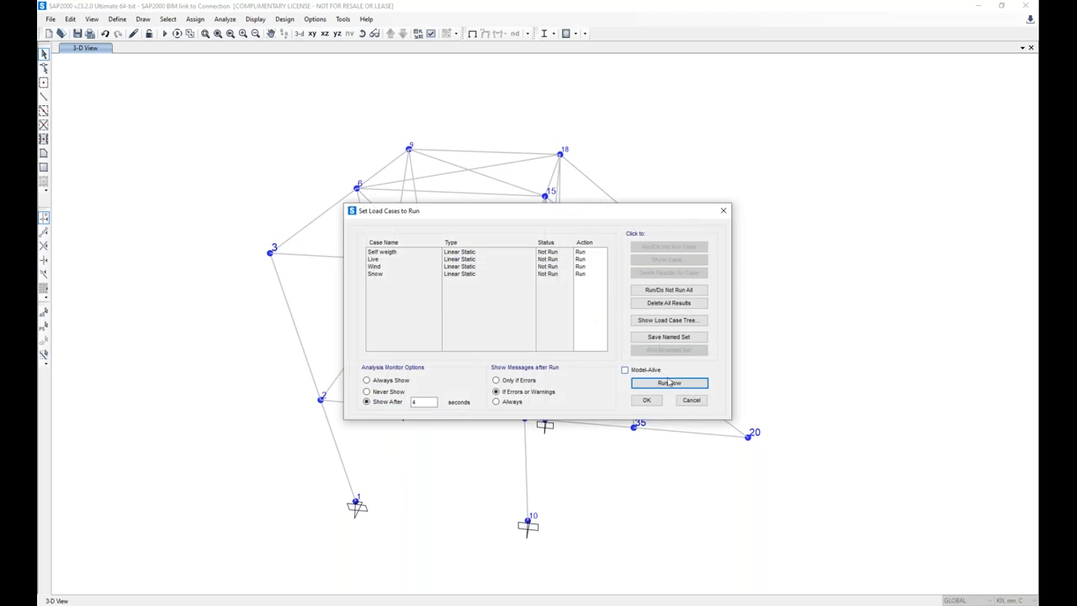
left_click(669, 385)
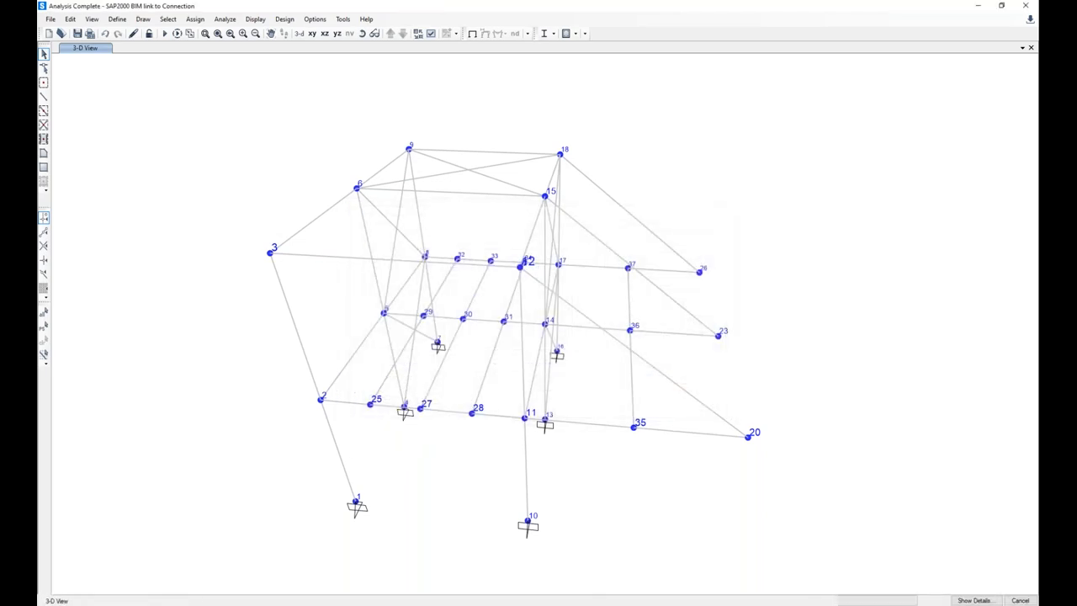
- Launch the IDEA StatiCa link from the SAP2000 plugins list
left_click(345, 20)
left_click(368, 63)
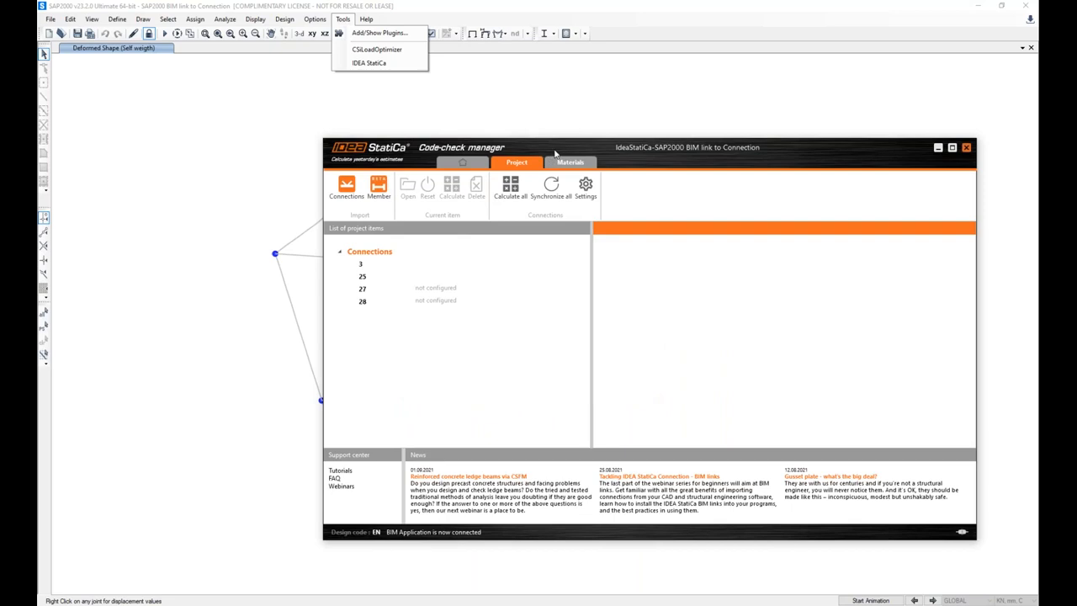
left_click_drag(555, 154, 514, 140)
- Synchronize all connections with the changed model and open connection 3
left_click(522, 249)
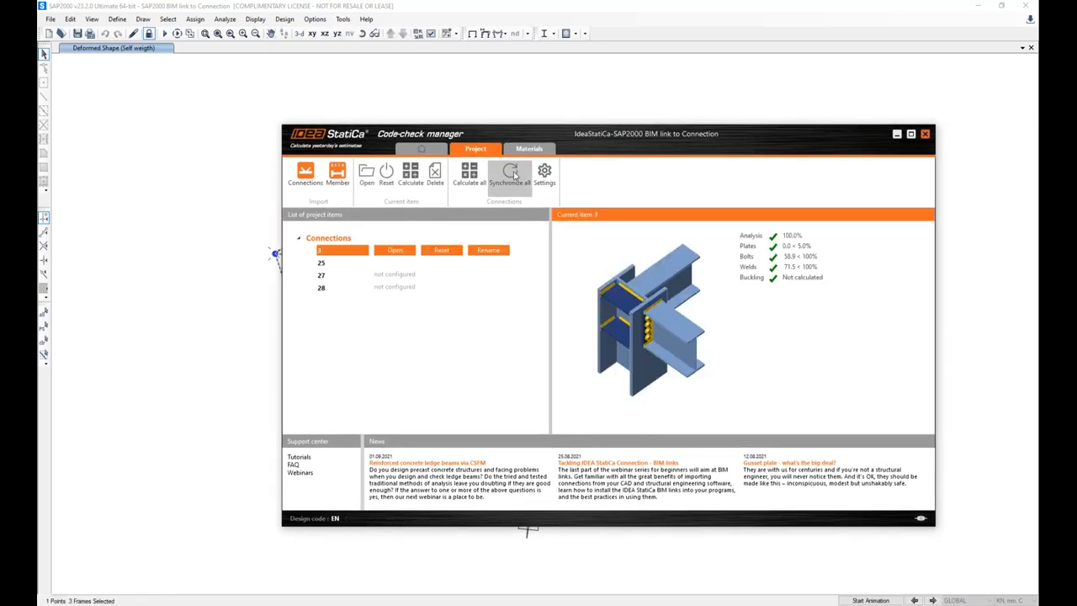
left_click(515, 174)
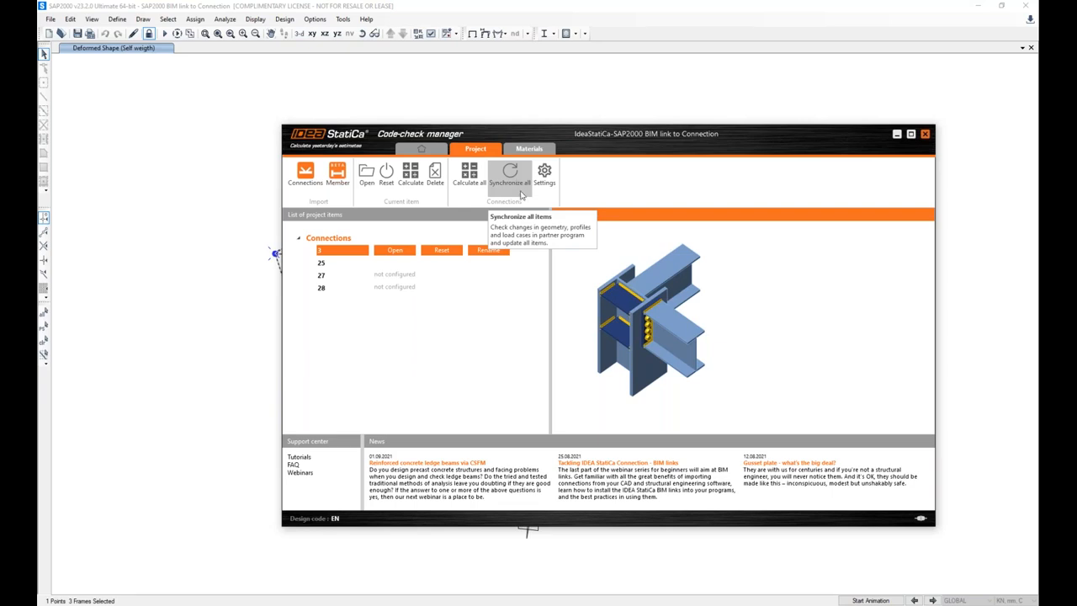
left_click(409, 252)
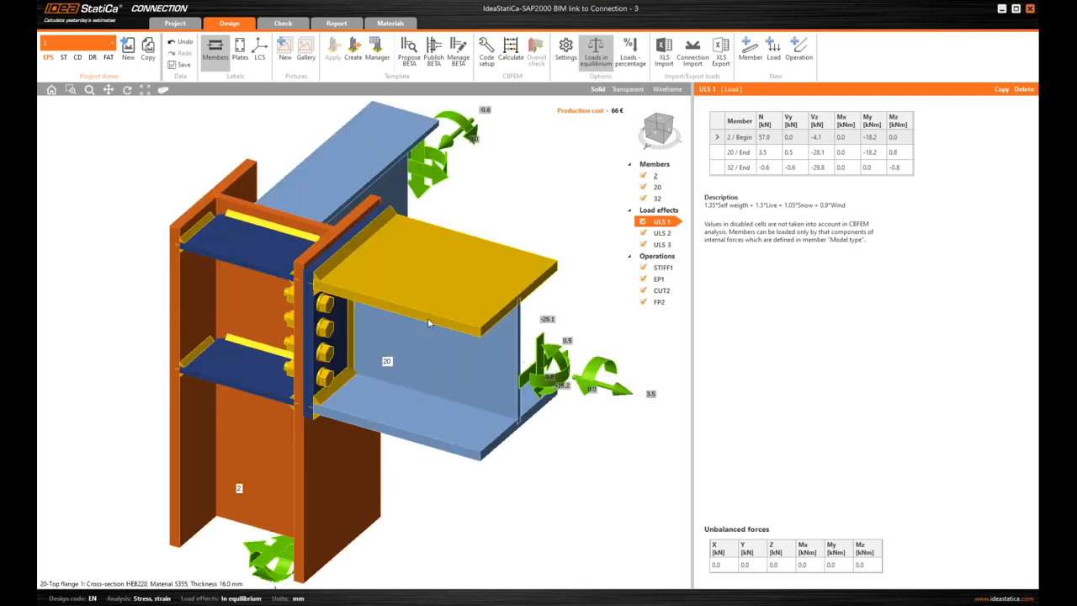
- Inspect member 20's HEB220 section and end plate EP1, then close the connection back to the manager
left_click(397, 298)
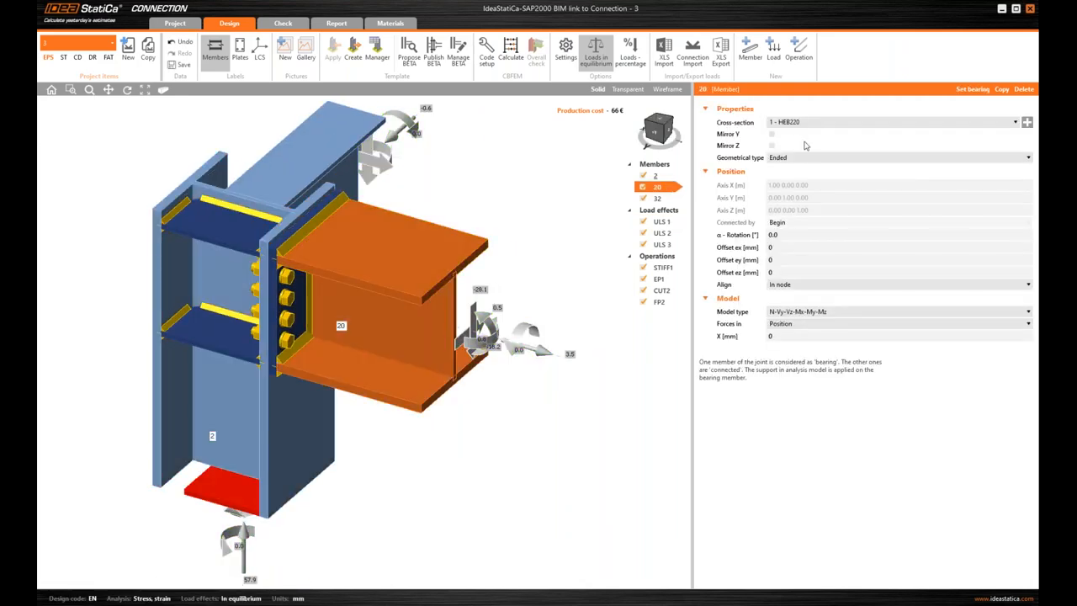
mouse_move(353, 477)
middle_mouse_down()
mouse_move(325, 465)
mouse_move(258, 255)
middle_mouse_up()
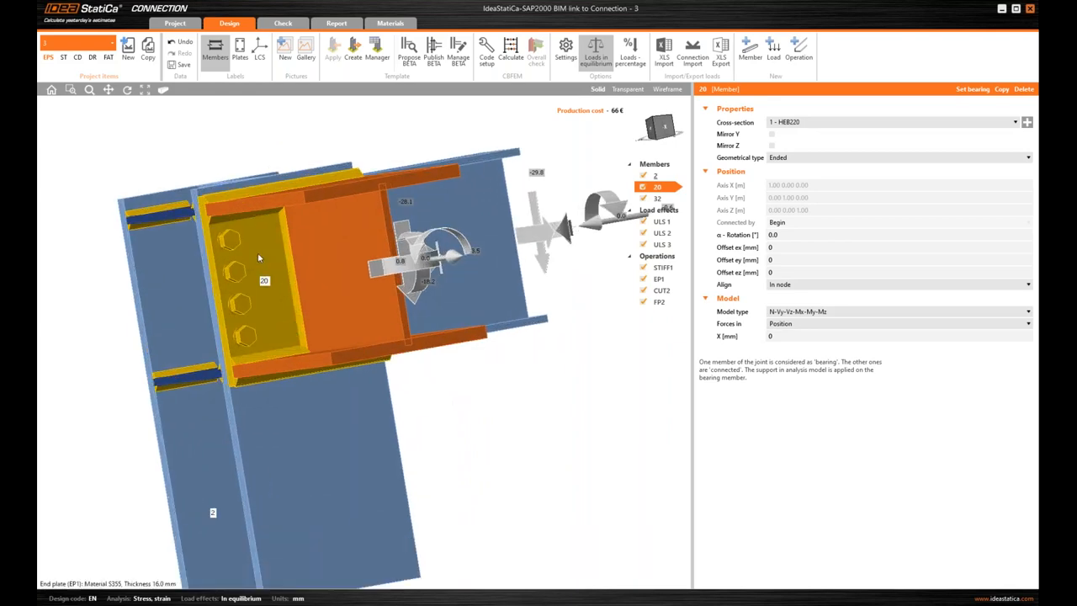
middle_click_drag(260, 257, 234, 248)
left_click(271, 268)
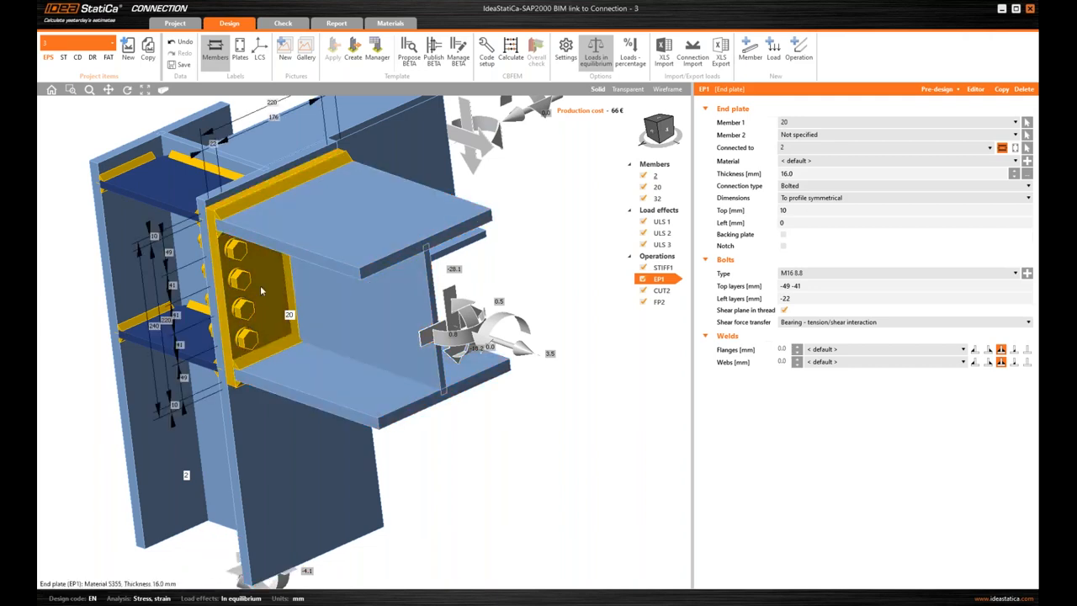
scroll(558, 233, "down", 3)
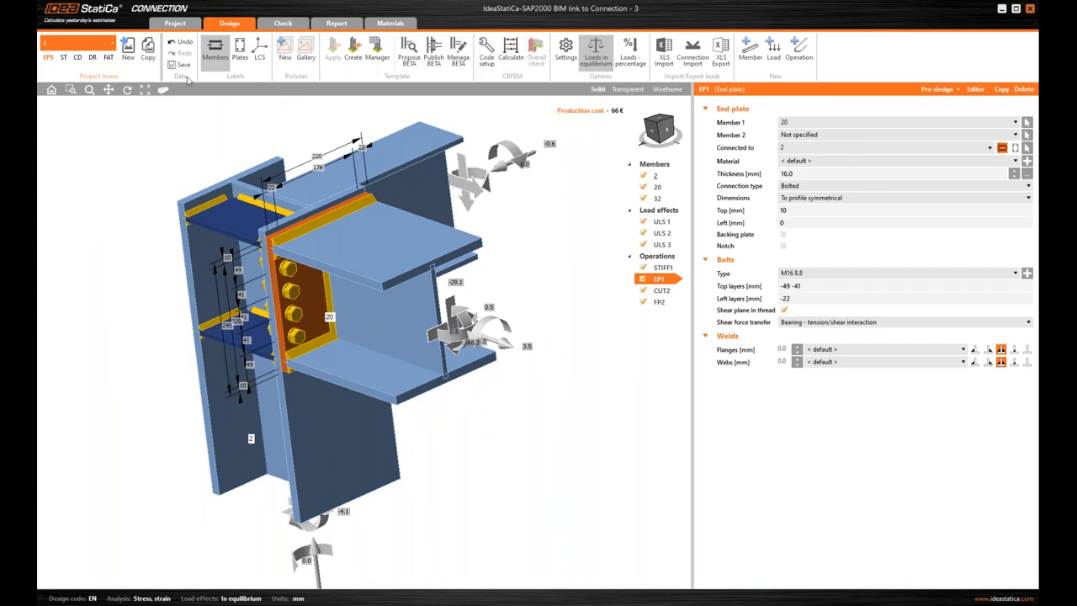
left_click(1031, 8)
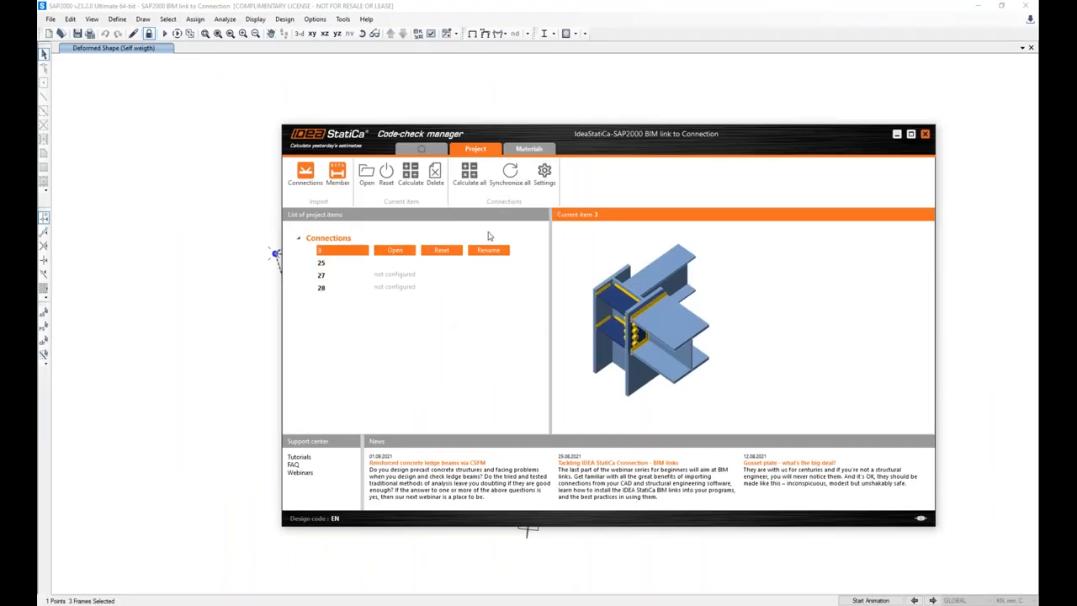
- Recalculate all connections (connection 3: bolts 84.0%, welds 57.6%) and close the Code-check manager
left_click(411, 172)
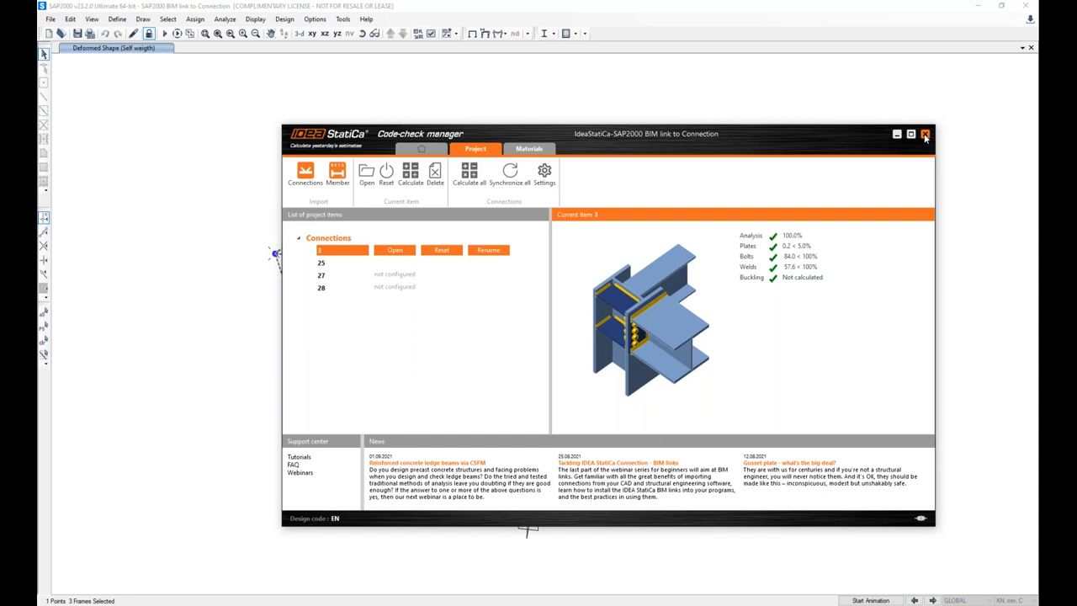
left_click(925, 136)
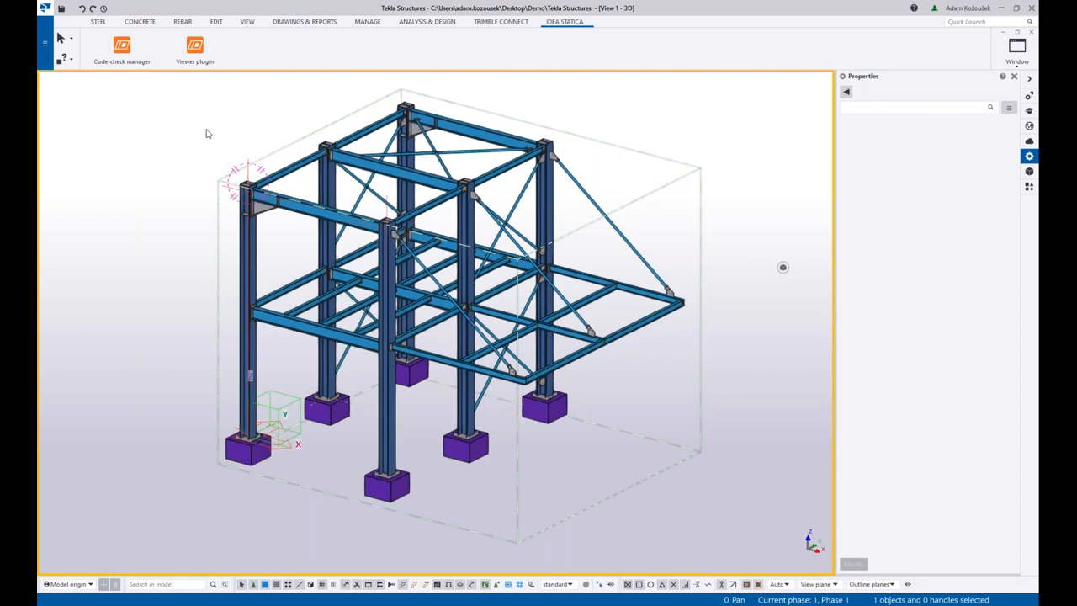
- Start a new Code-check manager project for the Tekla model and set its window aside
middle_click_drag(207, 135, 208, 147)
scroll(209, 146, "up", 1)
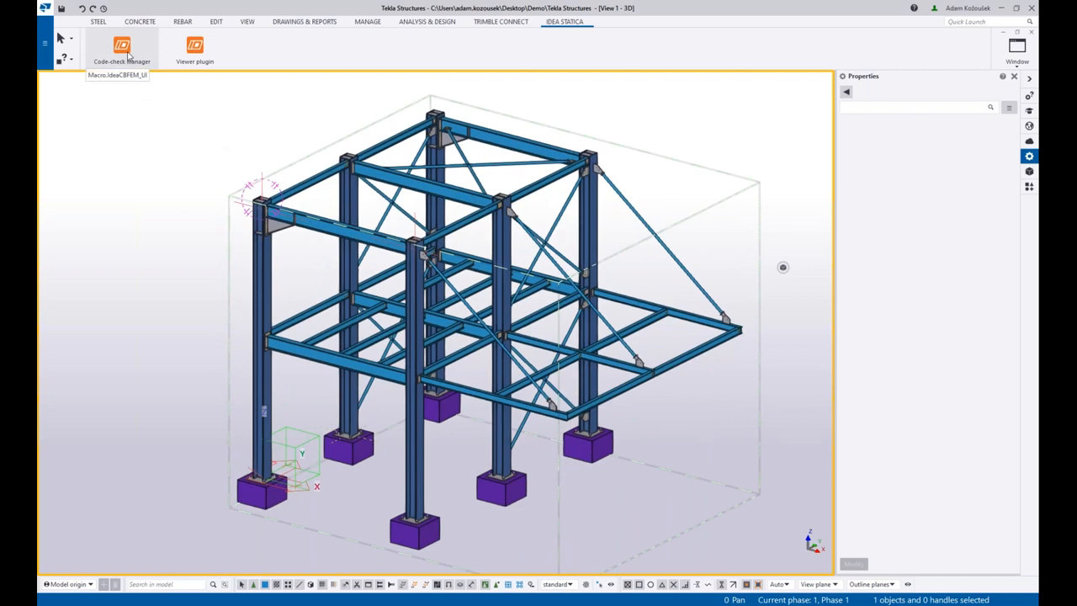
left_click(129, 56)
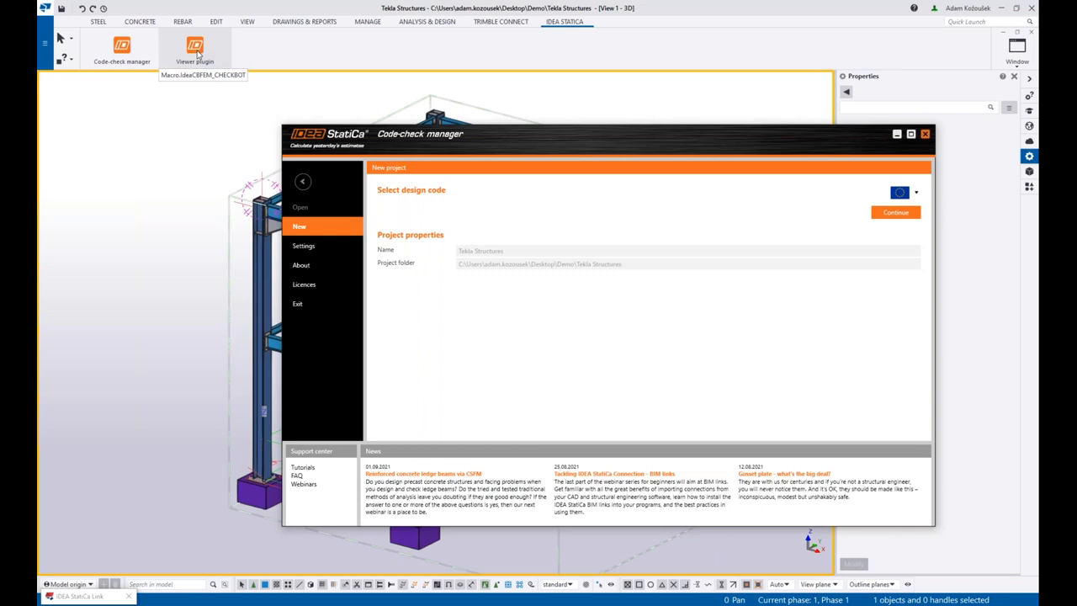
left_click(899, 213)
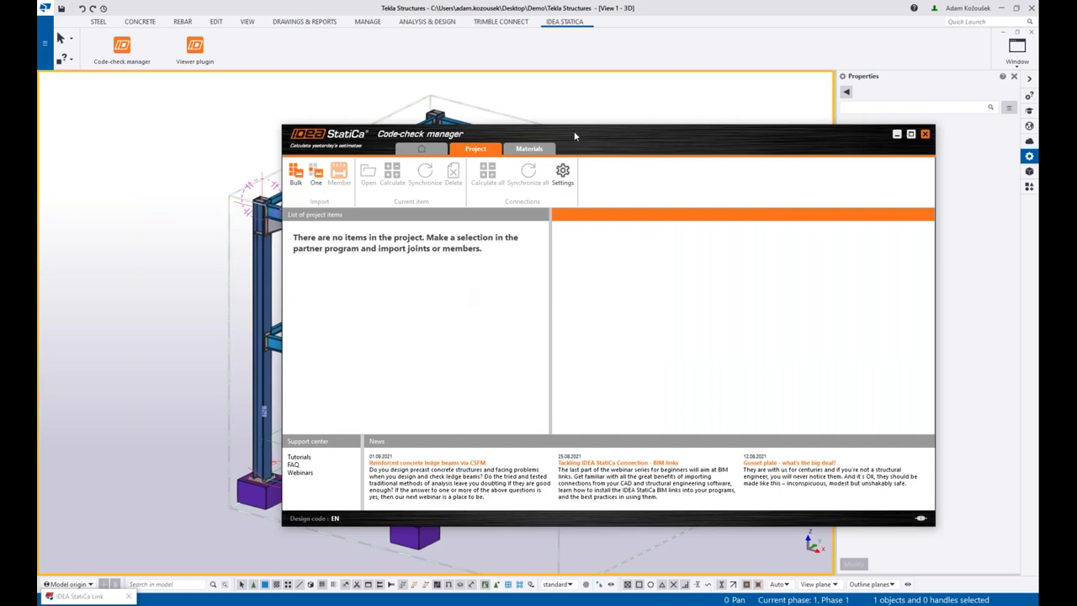
left_click_drag(574, 135, 689, 152)
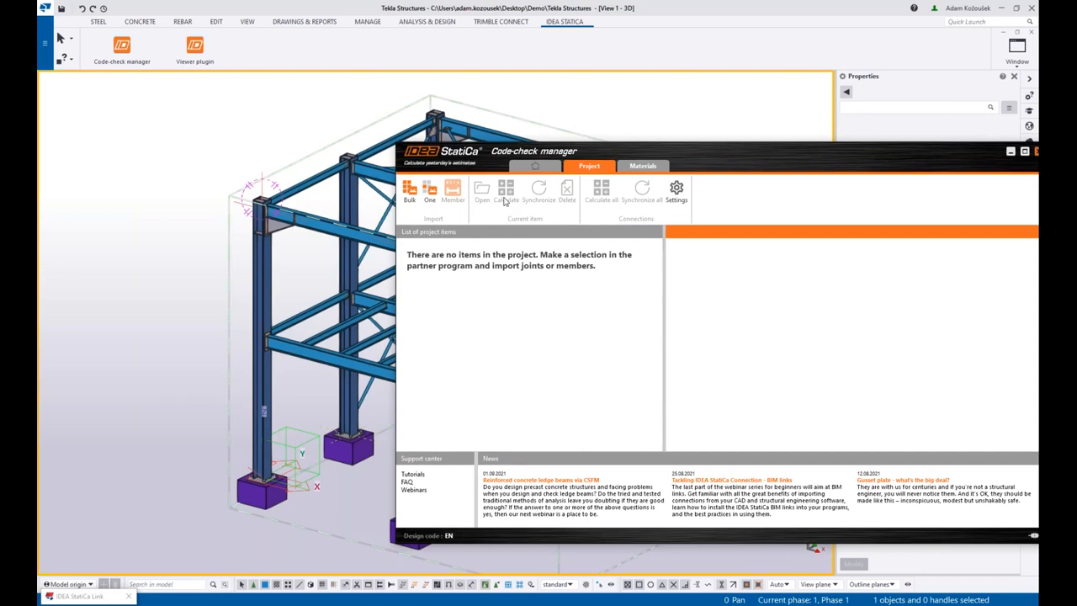
- Try a single-connection import by picking the top of the left column, then end the command
left_click(430, 193)
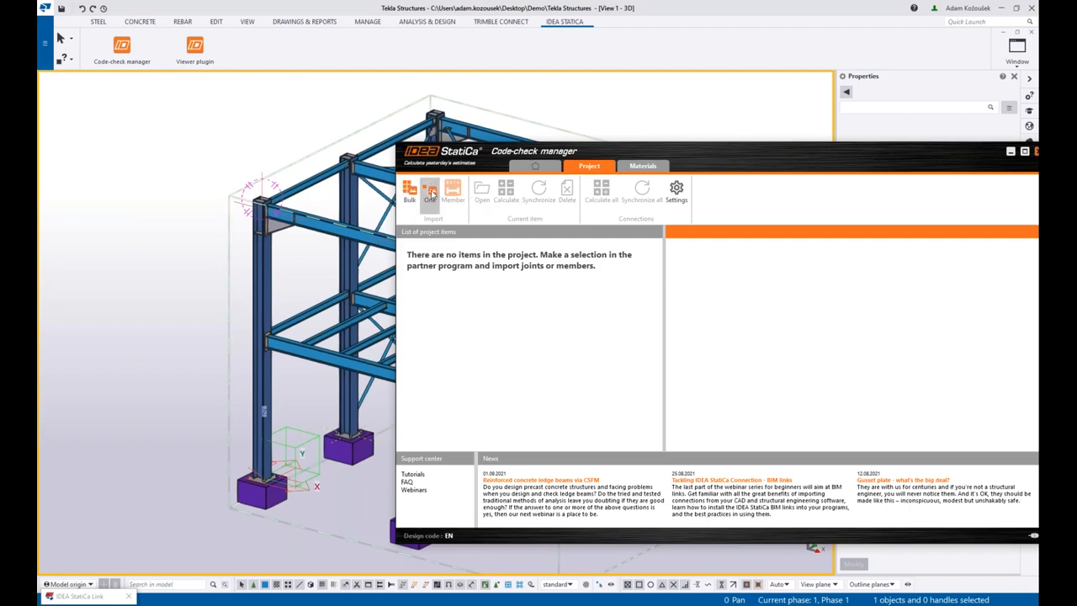
left_click(430, 193)
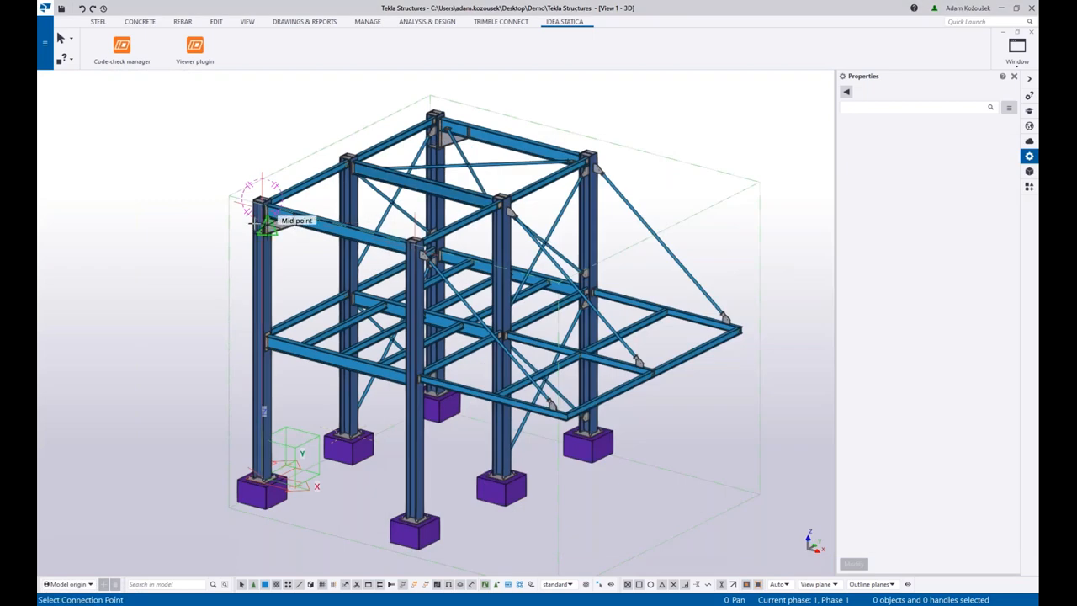
scroll(261, 217, "up", 3)
scroll(257, 195, "up", 3)
scroll(258, 210, "up", 2)
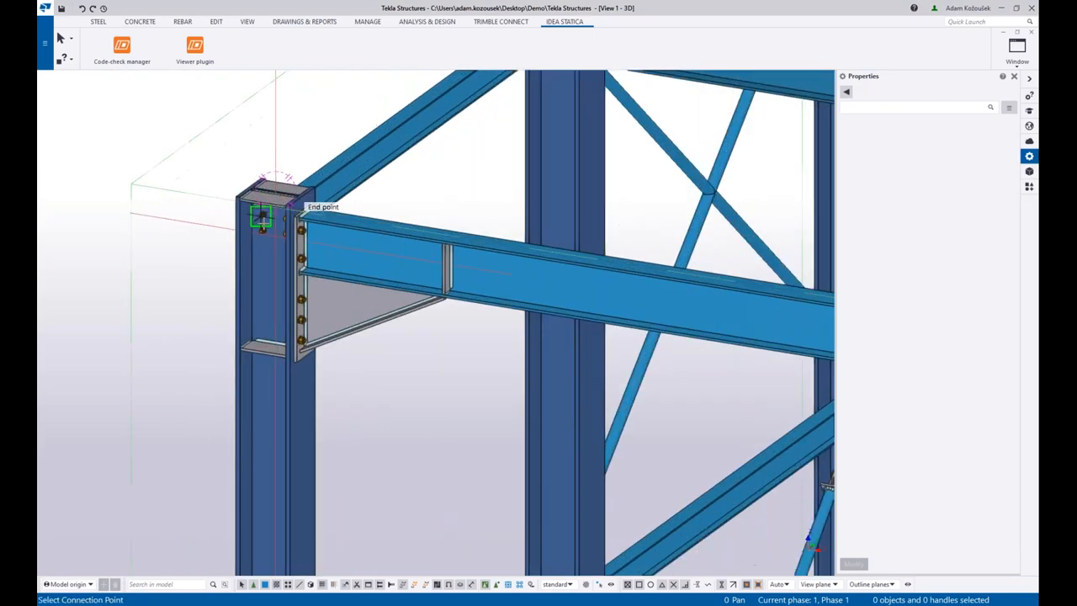
left_click(275, 237)
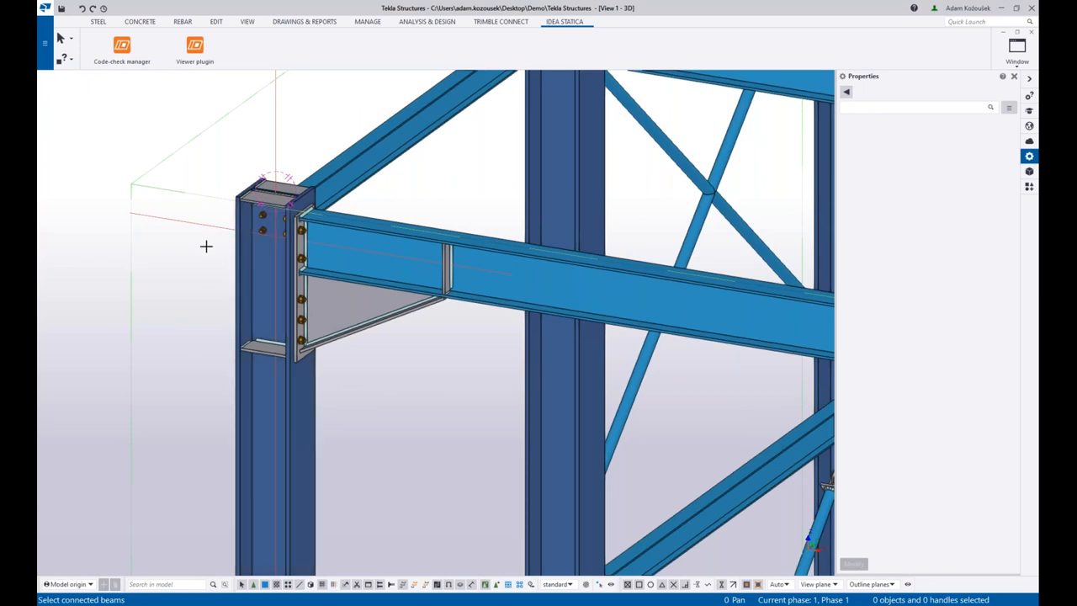
middle_click(207, 246)
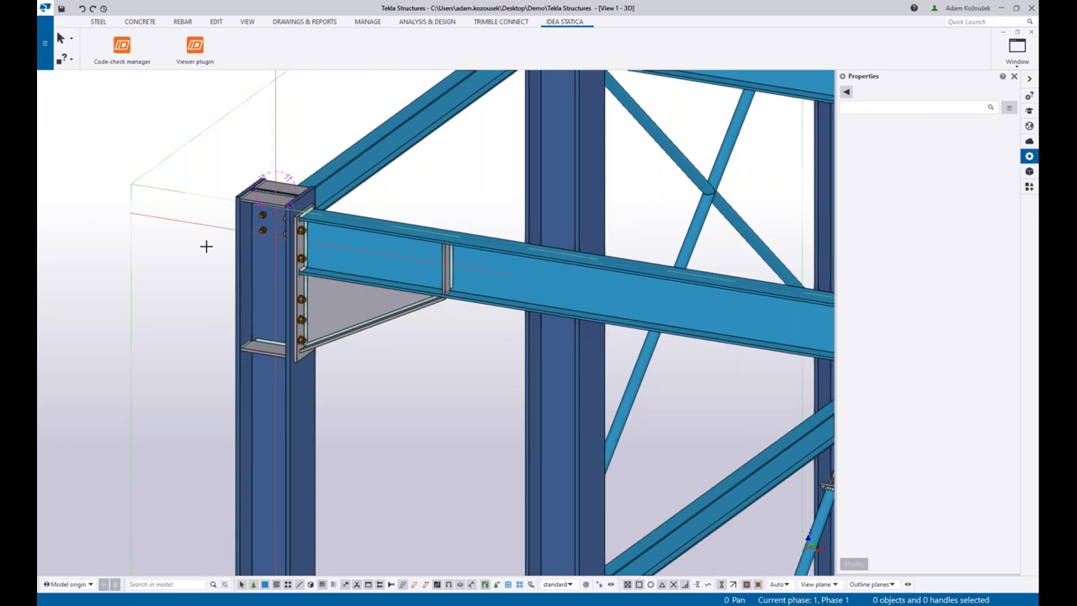
- Inspect the column and beam properties, then bulk-import by box-selecting the top-left column-beam connection
left_click(295, 388)
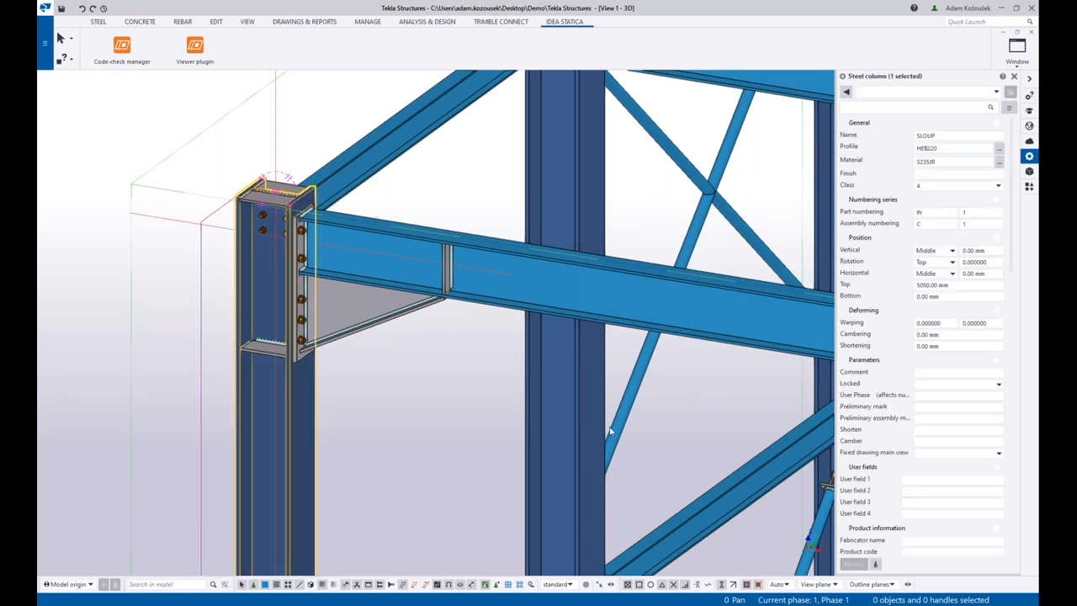
left_click(495, 249)
left_click(472, 393)
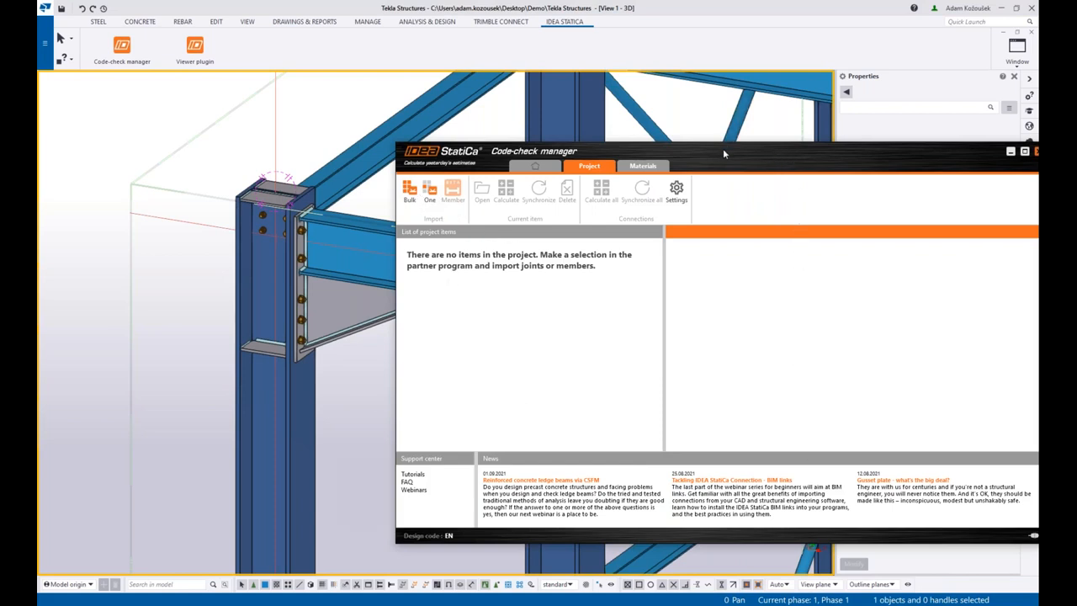
scroll(165, 153, "down", 3)
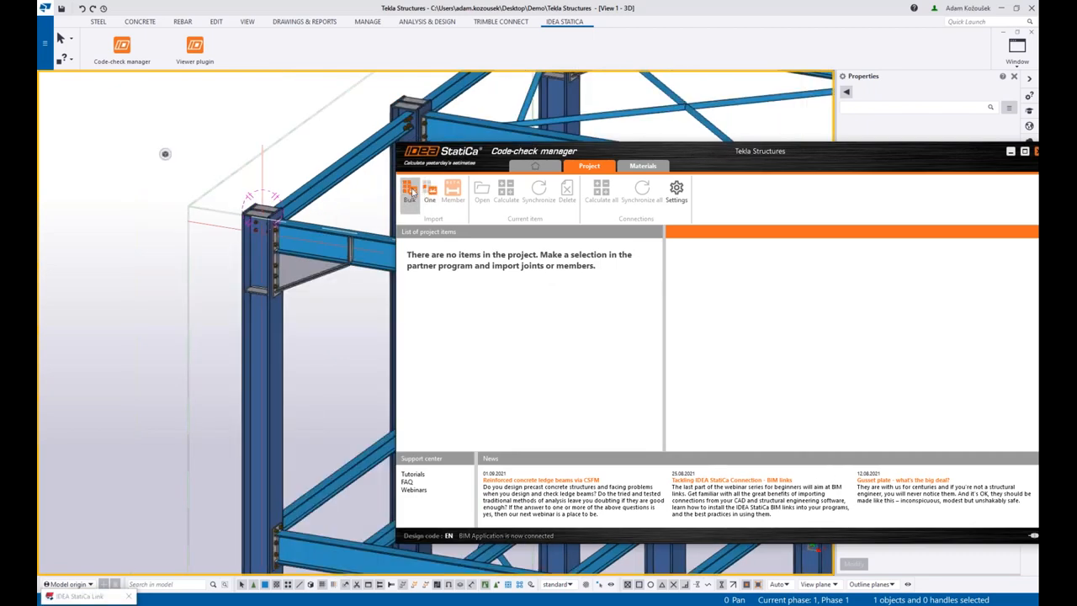
left_click(410, 192)
scroll(320, 320, "up", 2)
scroll(320, 320, "up", 2)
scroll(283, 334, "up", 2)
scroll(283, 334, "up", 2)
left_click_drag(376, 113, 192, 347)
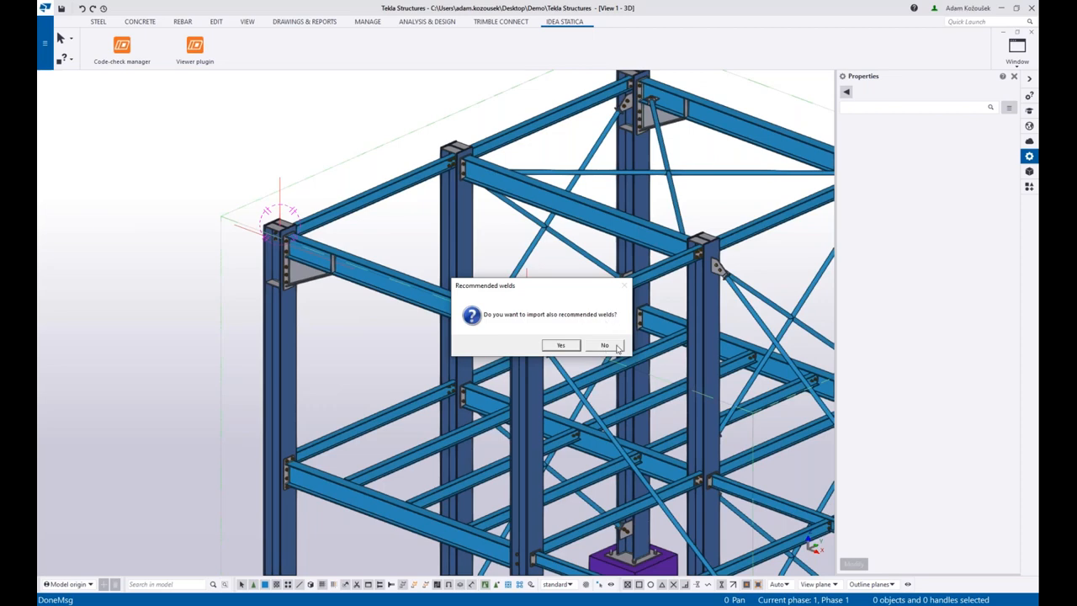
- Decline recommended welds and open the imported Conn-1 in IDEA StatiCa Connection
left_click(614, 352)
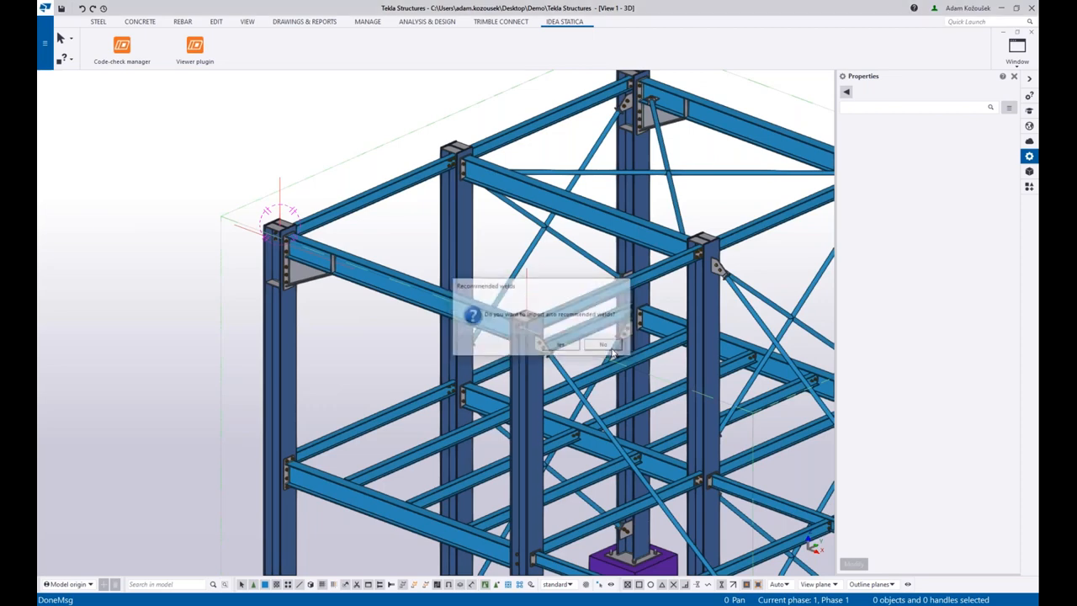
scroll(291, 227, "up", 3)
scroll(290, 228, "up", 2)
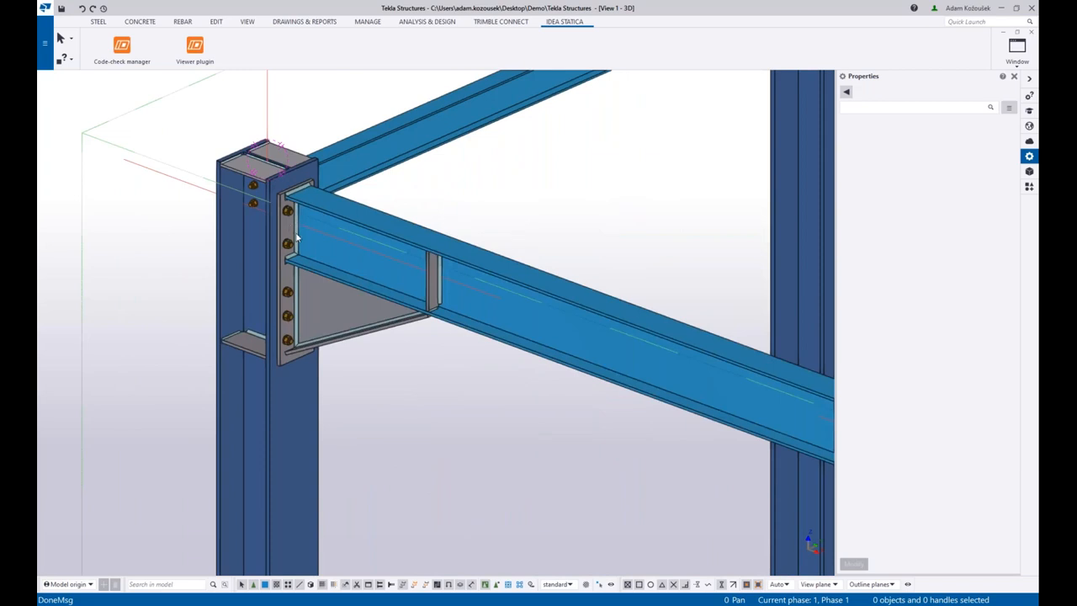
scroll(299, 237, "up", 2)
scroll(302, 243, "up", 1)
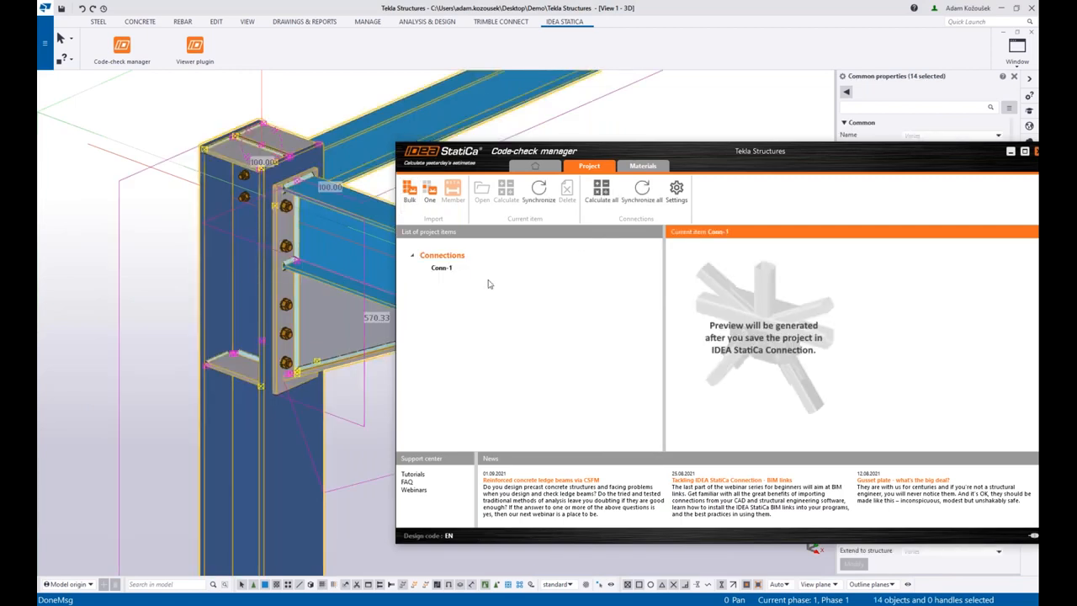
left_click(442, 267)
left_click_drag(672, 153, 617, 141)
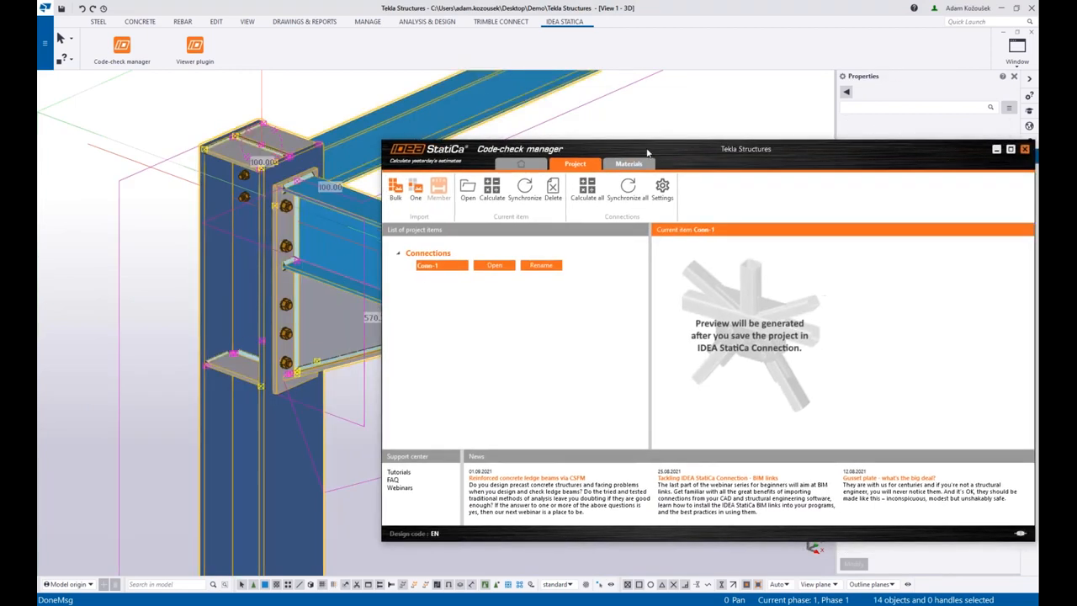
left_click(466, 261)
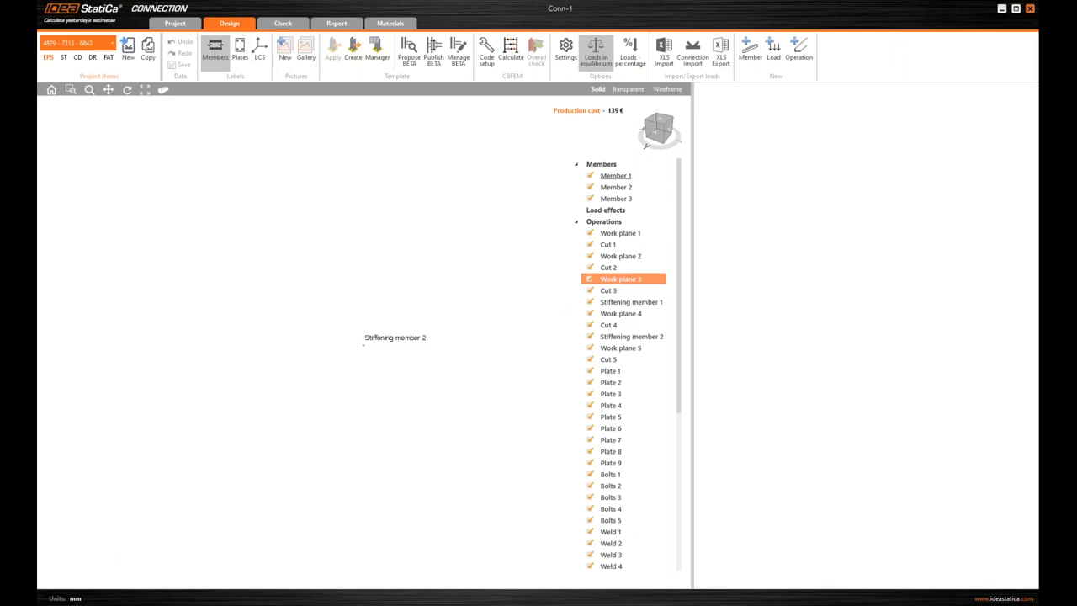
- Add a new load effect LE1 in the Load effects section of Conn-1
mouse_move(527, 286)
right_mouse_down()
mouse_move(434, 383)
mouse_move(273, 393)
mouse_move(463, 388)
right_mouse_up()
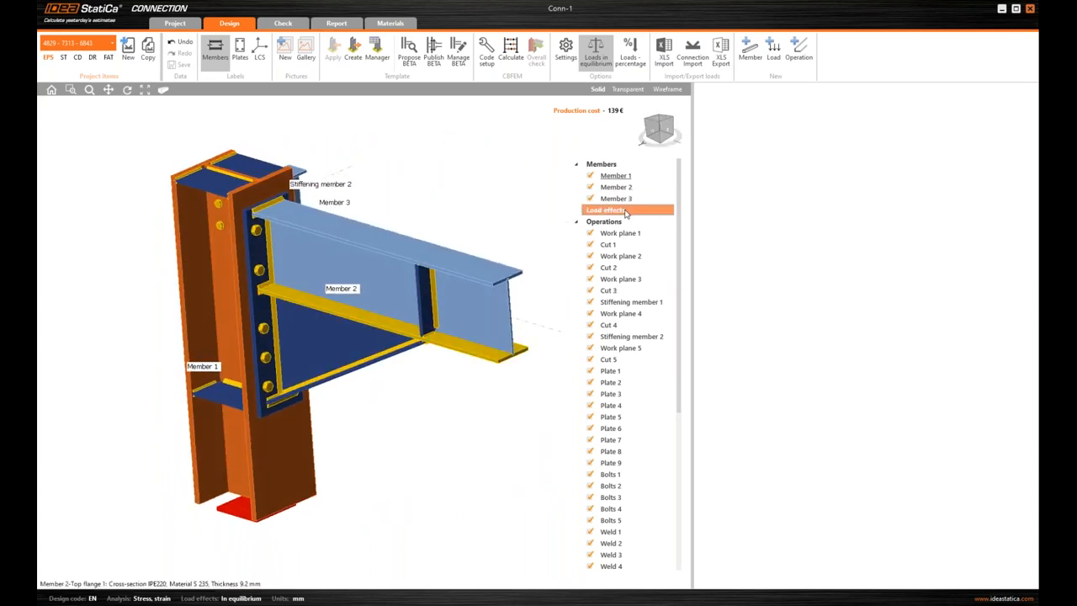
left_click(625, 214)
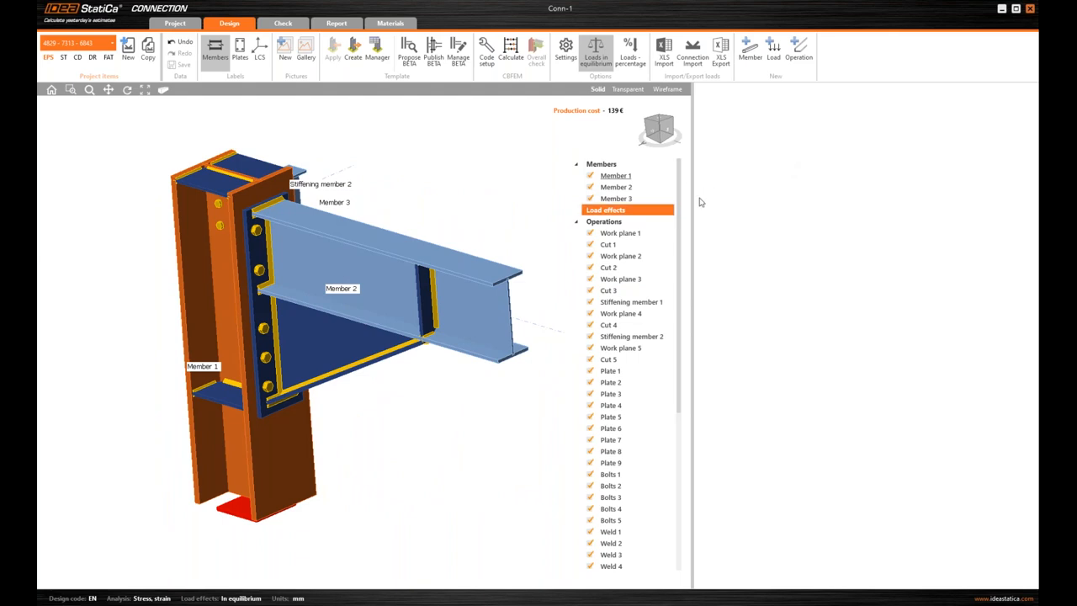
left_click(773, 51)
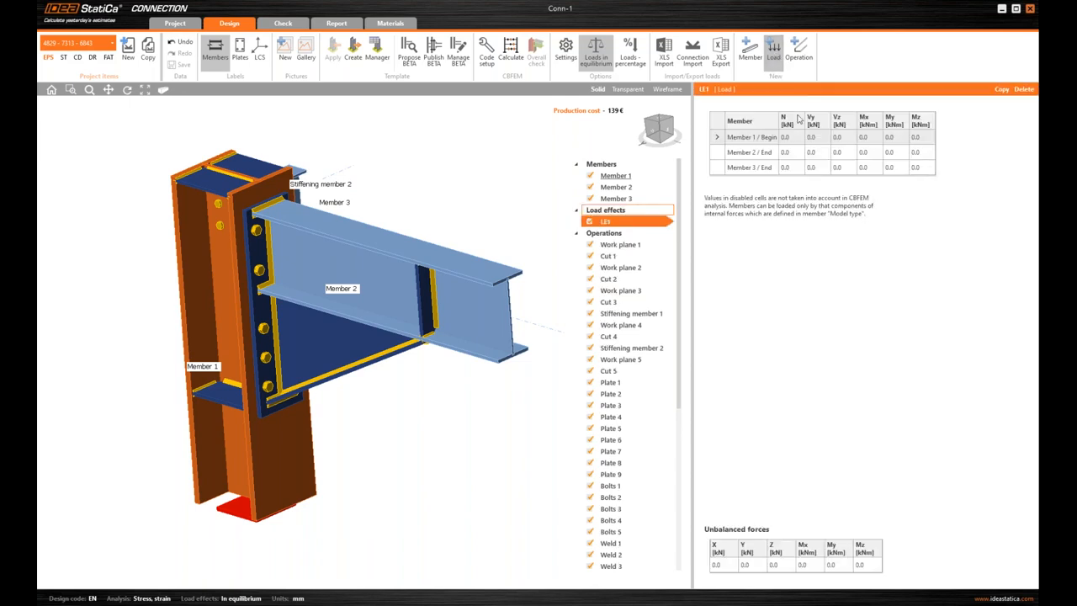
- Enter N = 5.0 kN for Member 2 and Member 3 ends and bring up the XLS import table
left_click(797, 152)
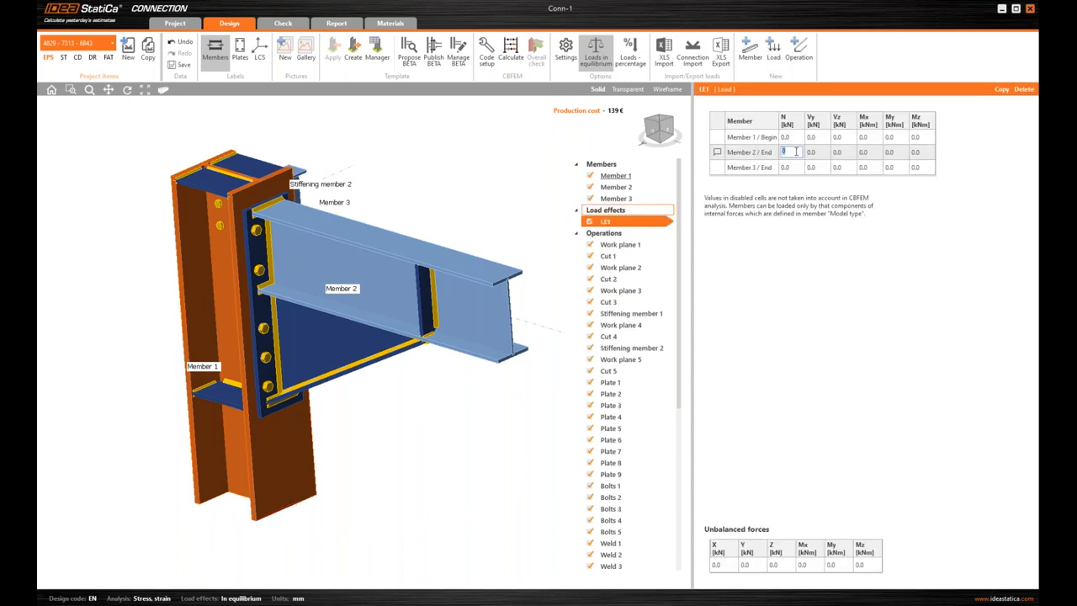
type("5")
key("Return")
type("5")
key("Tab")
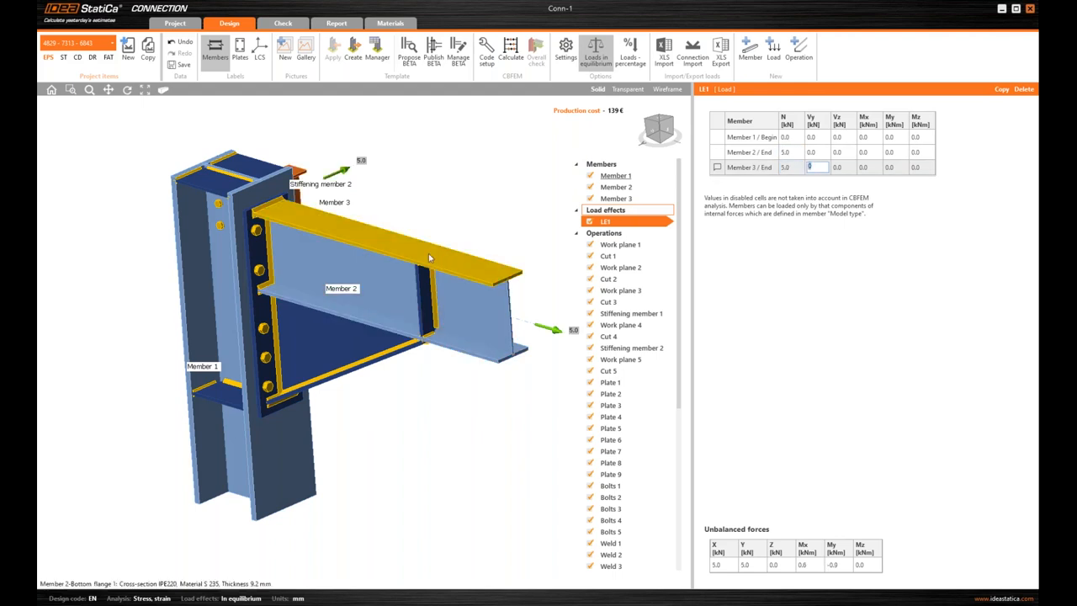
mouse_move(429, 254)
right_mouse_down()
mouse_move(443, 226)
mouse_move(473, 232)
right_mouse_up()
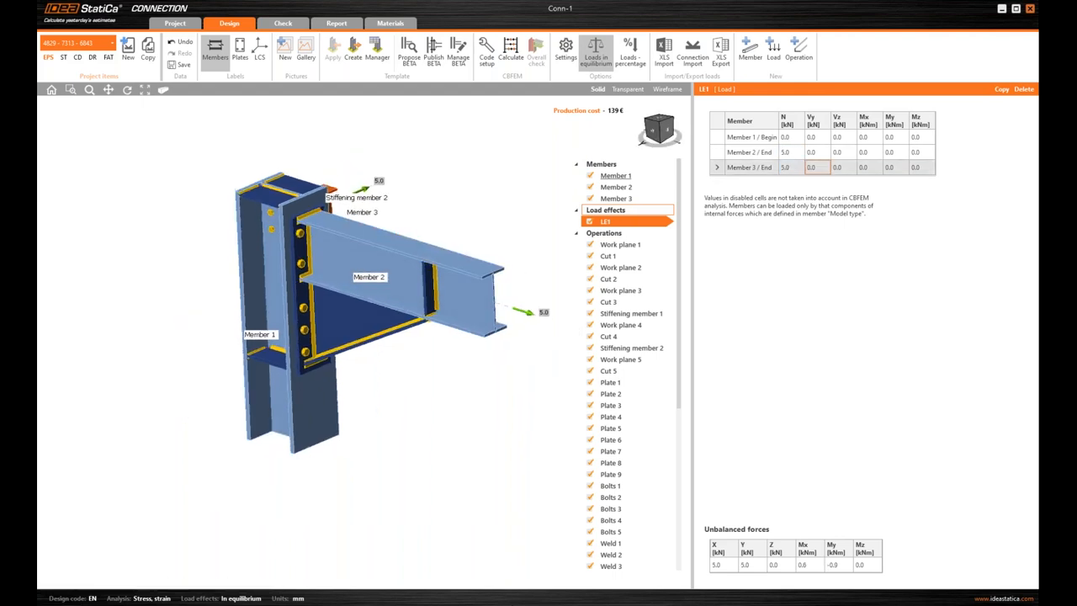
left_click(664, 54)
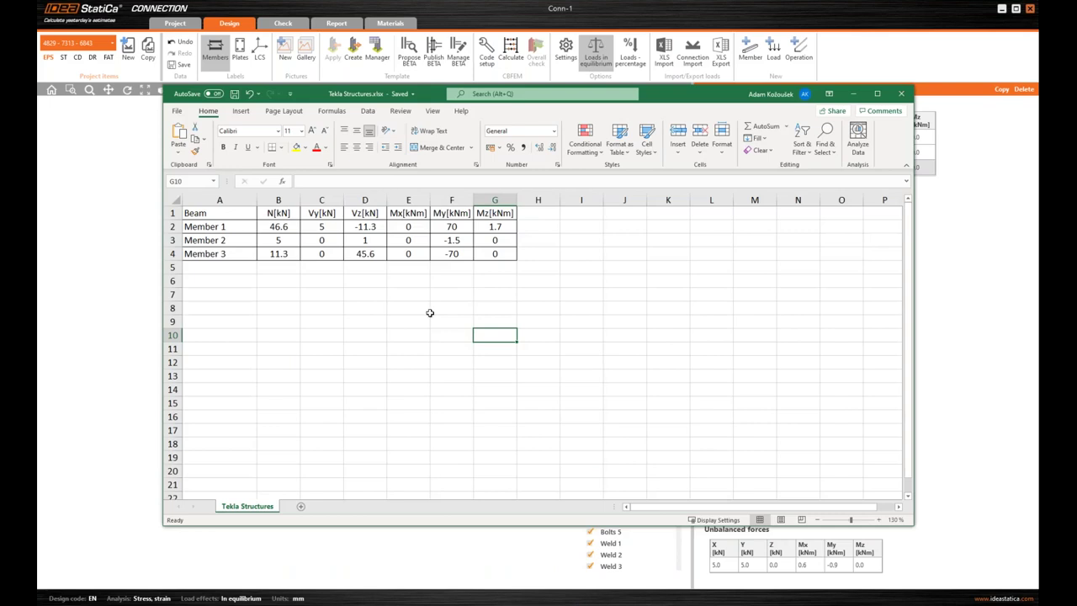
- Copy load values B2:G4 from Excel and paste them into LE1, giving 46.6 kN axial on Member 1
left_click(425, 310)
left_click_drag(284, 226, 478, 256)
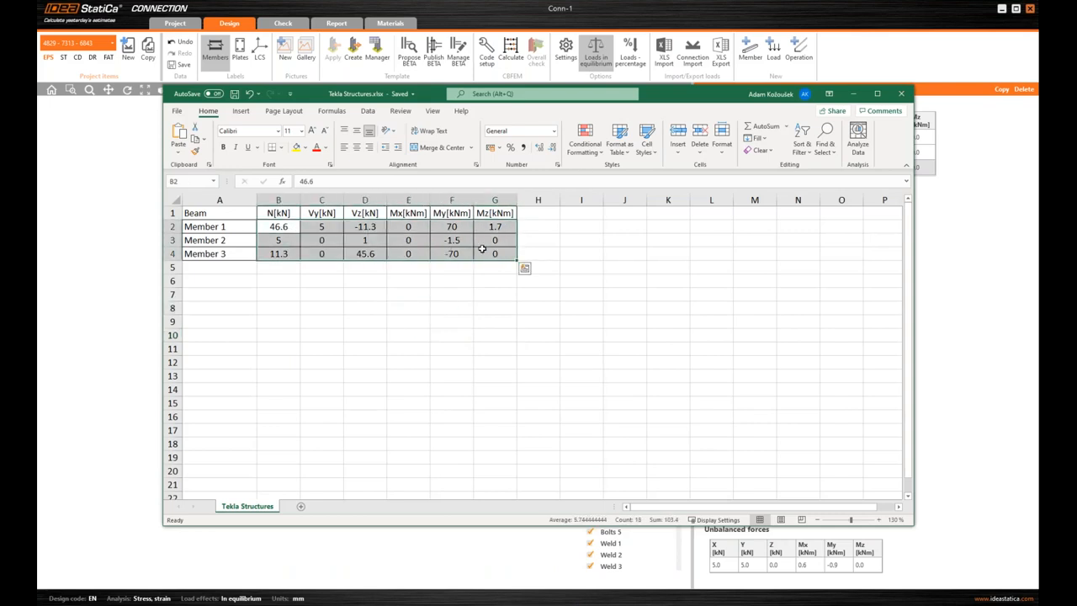
key("ctrl+c")
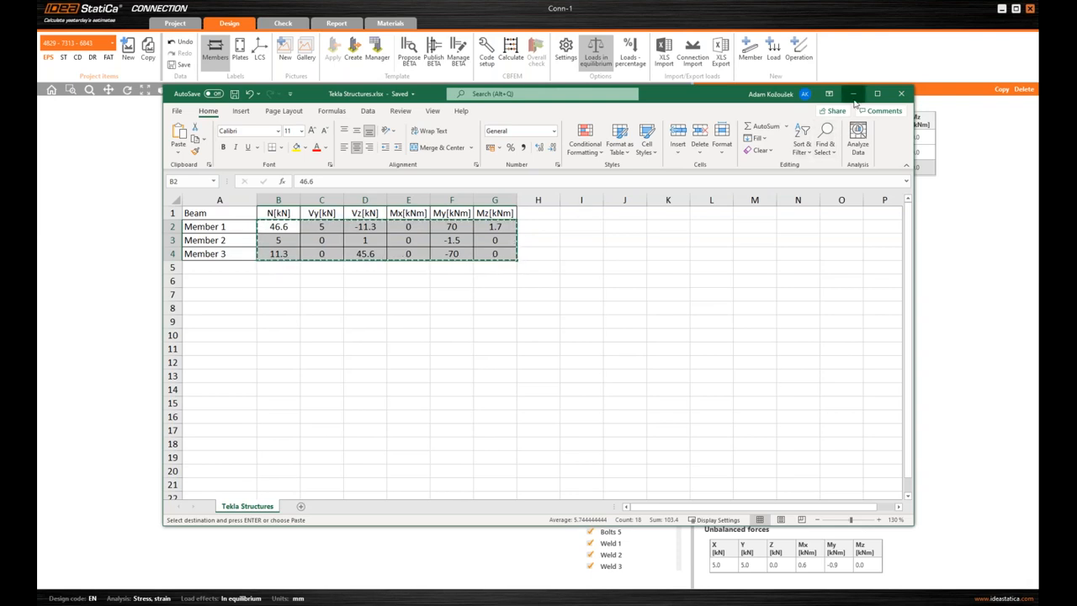
left_click(854, 99)
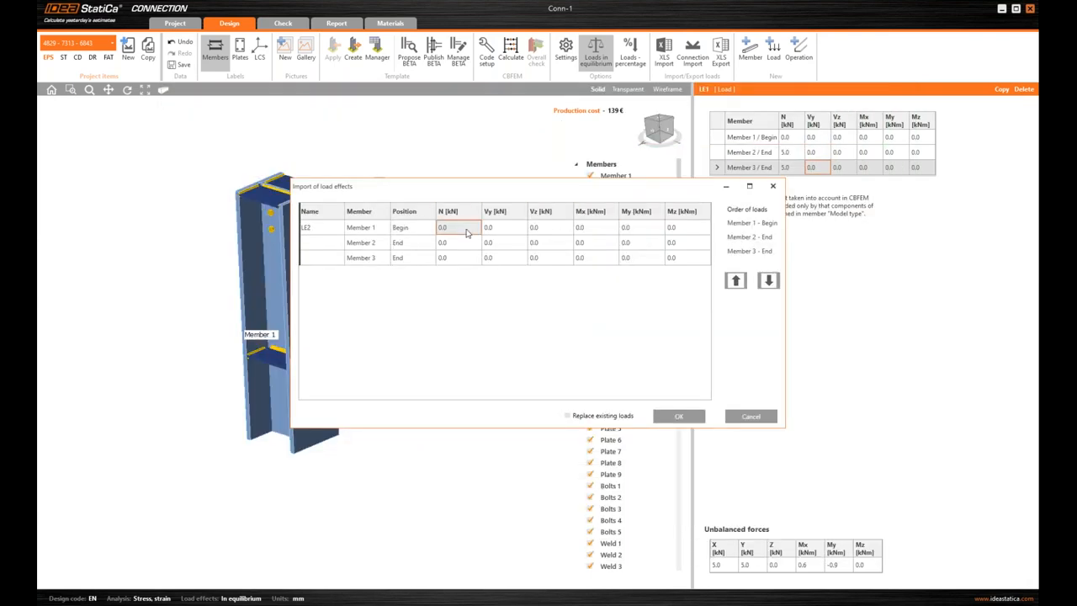
key("ctrl+v")
left_click(675, 416)
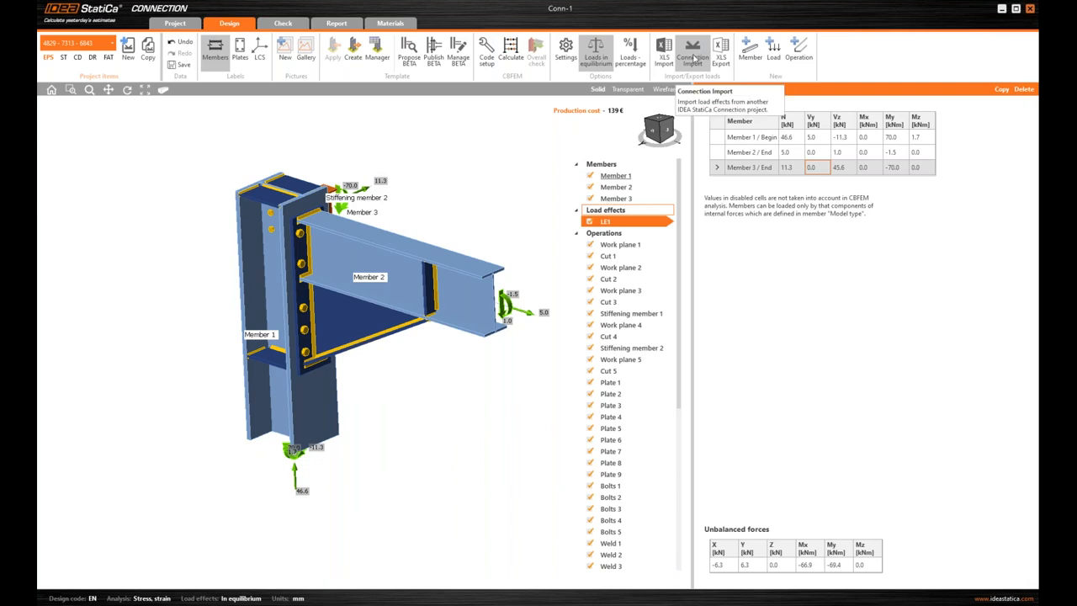
- Import load effects ULS 1-3 from Desktop > Demo > SAP2000 > link folder > Connections > Conn-1.ideaCon
left_click(693, 57)
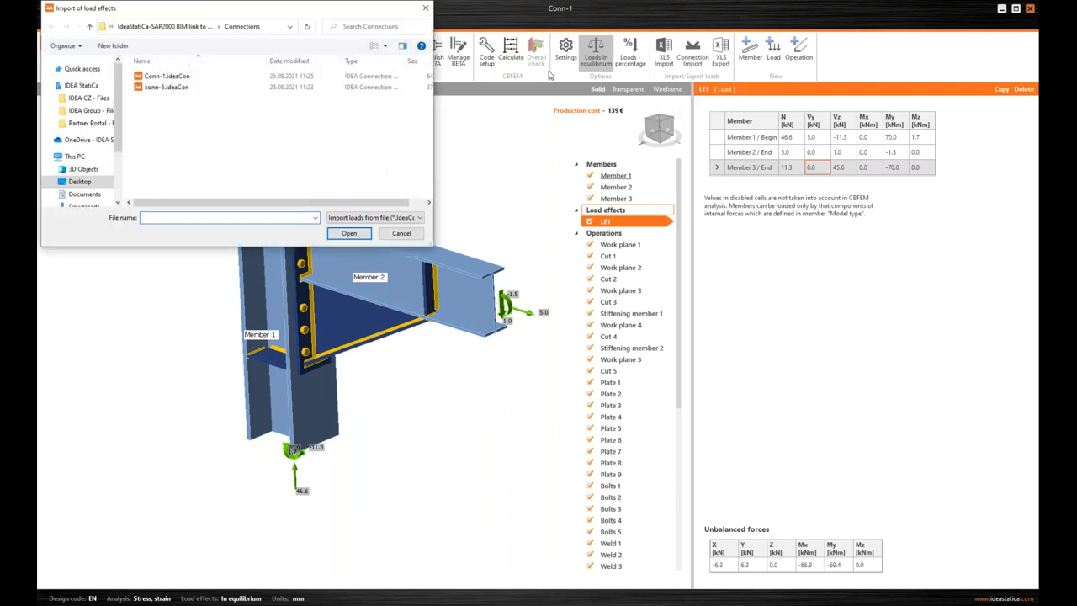
left_click(80, 181)
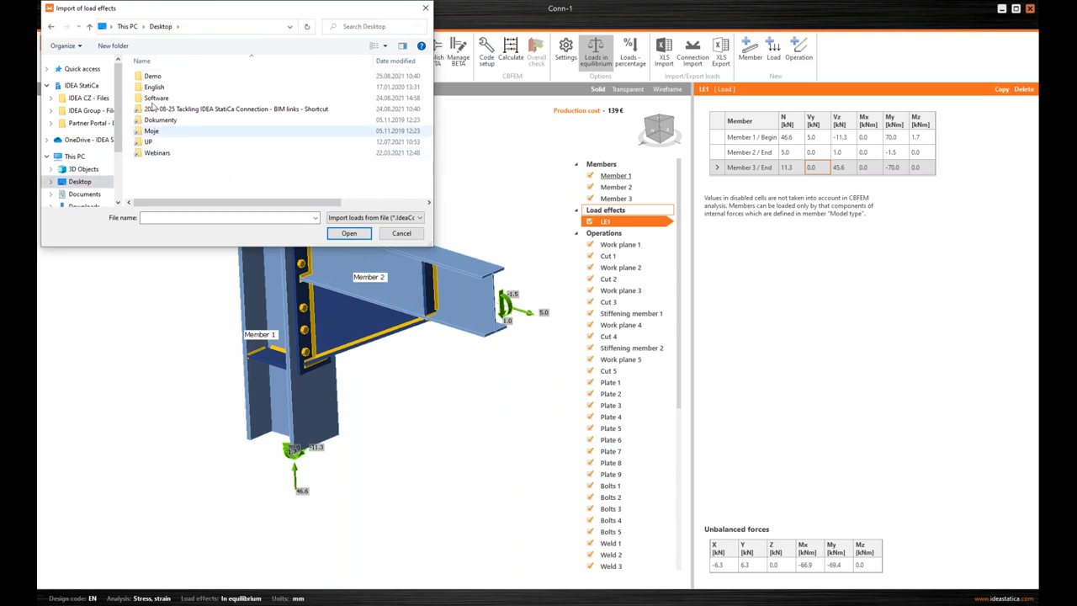
double_click(155, 77)
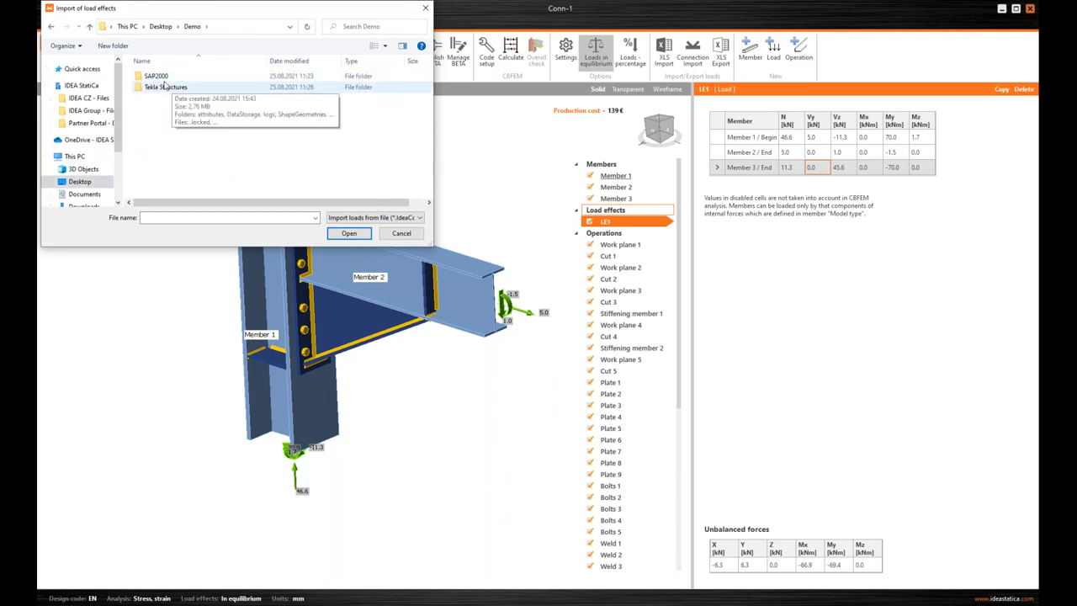
double_click(159, 77)
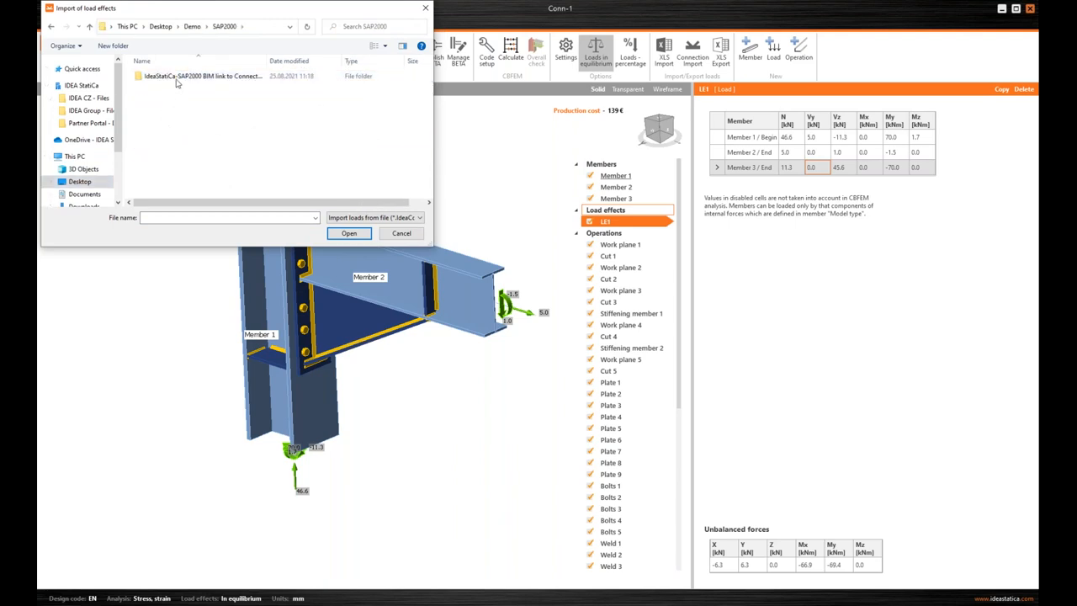
double_click(178, 77)
mouse_move(162, 98)
double_click(169, 100)
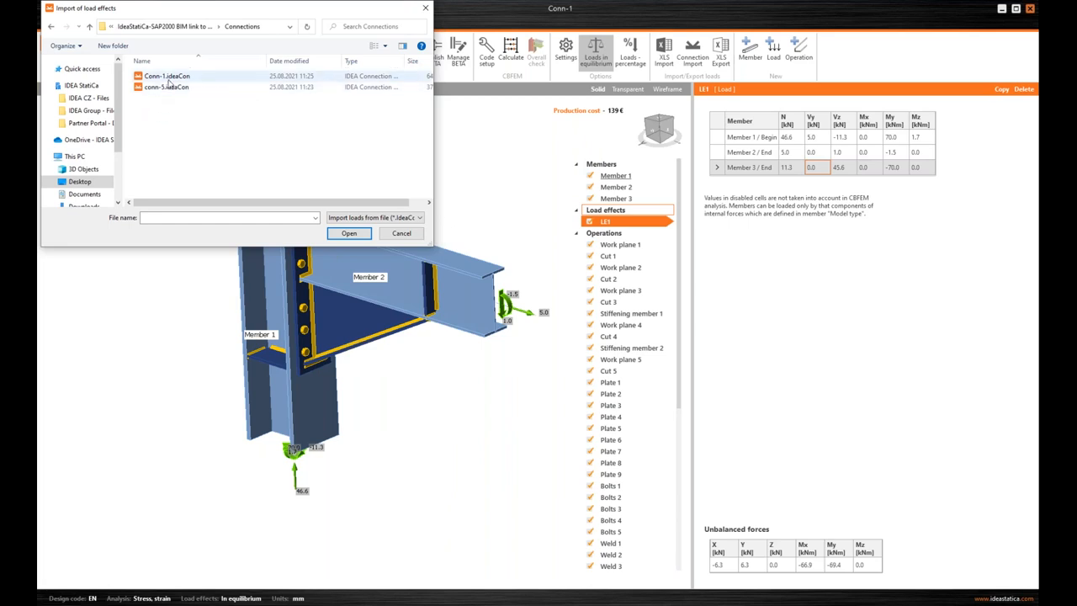
double_click(168, 76)
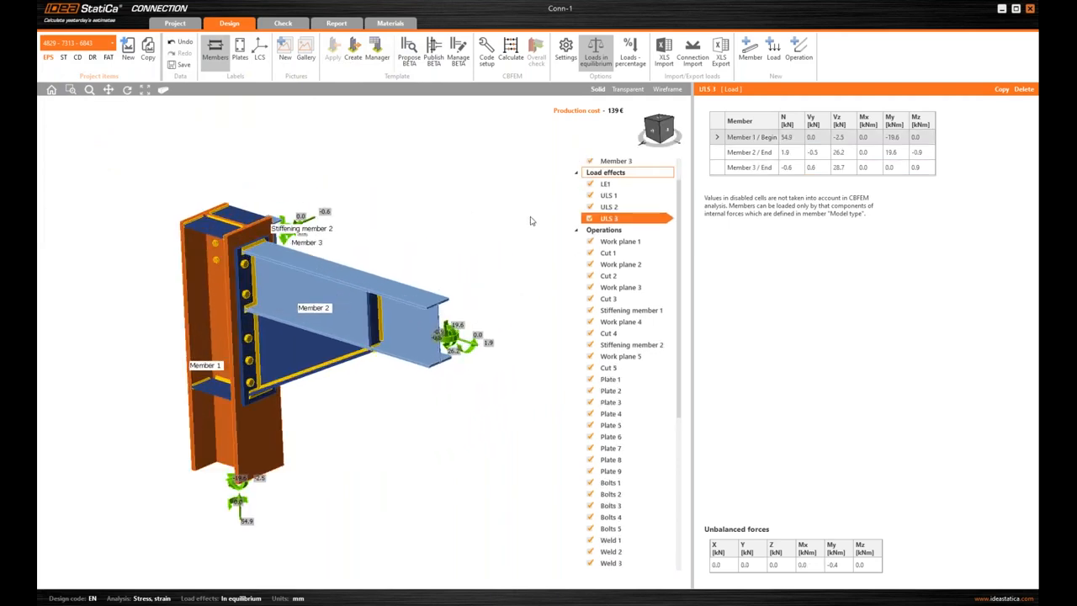
- Review the member-force tables of ULS 1, ULS 2 and ULS 3, returning to ULS 1
left_click(619, 196)
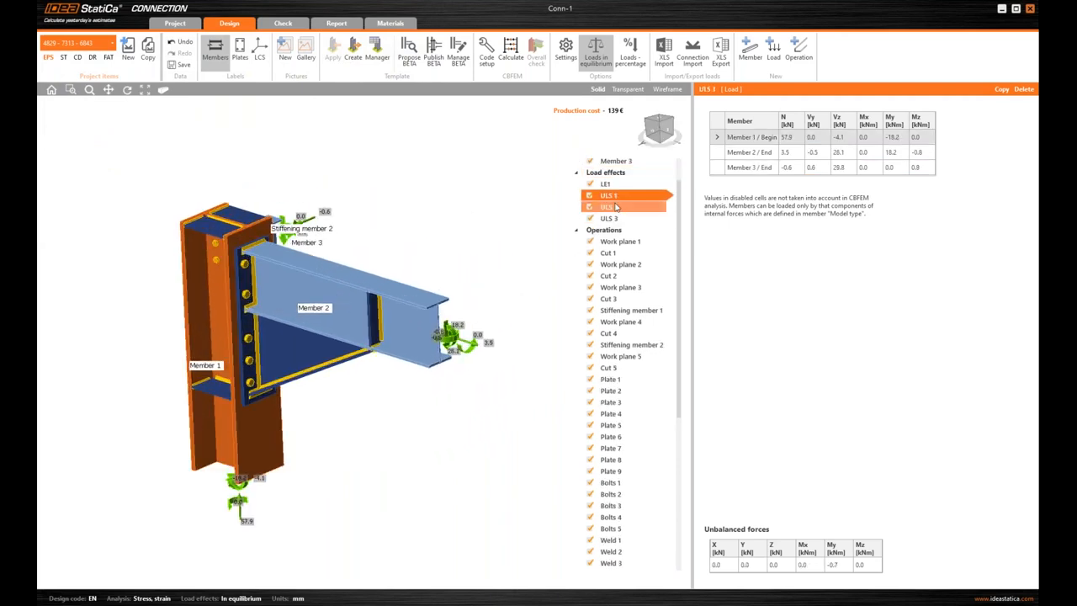
left_click(616, 206)
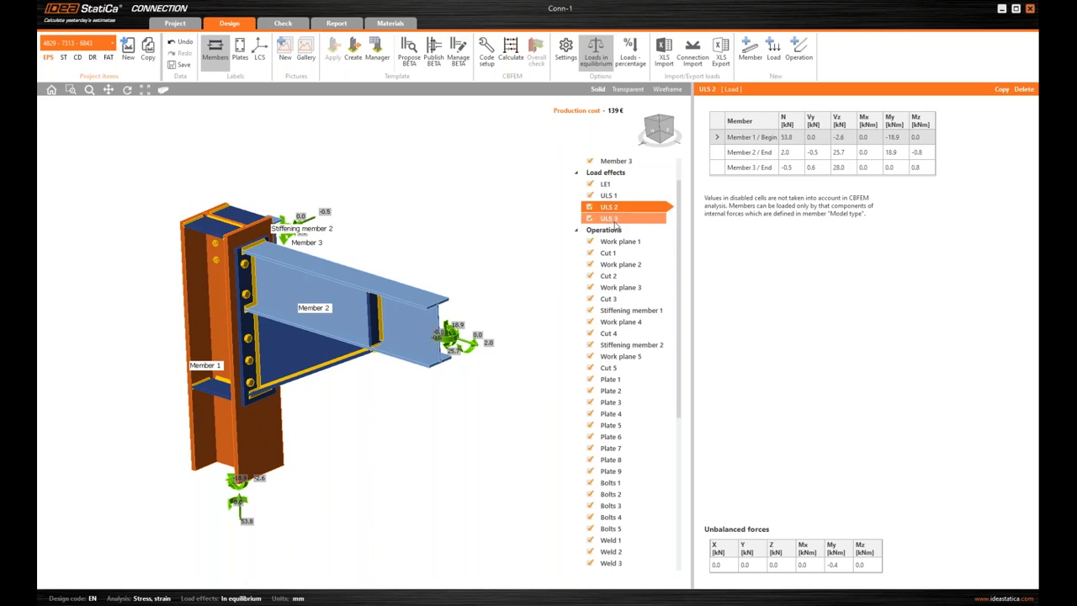
left_click(611, 220)
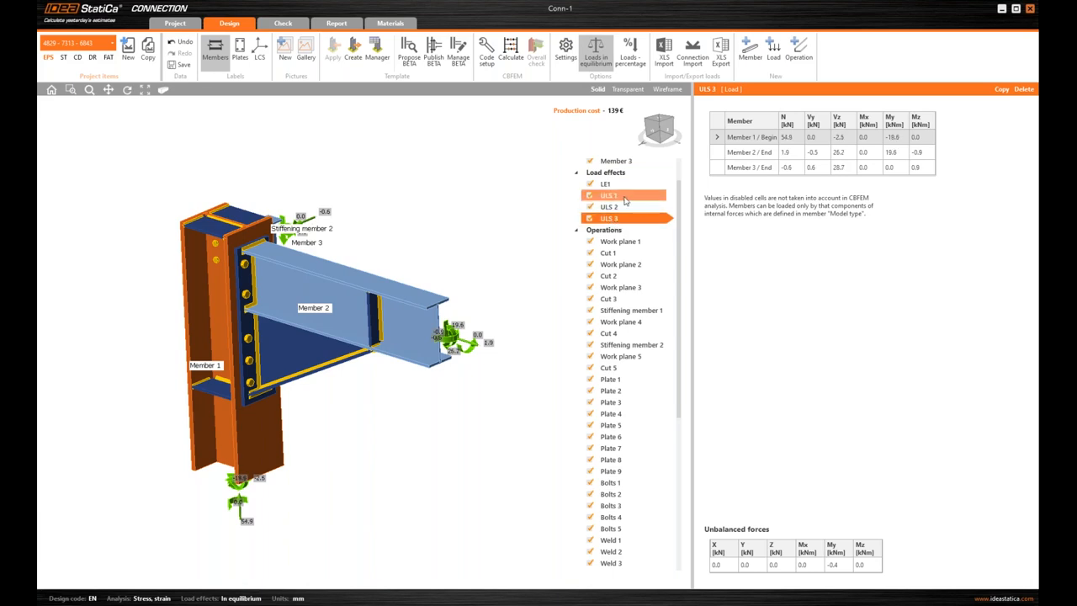
left_click(625, 200)
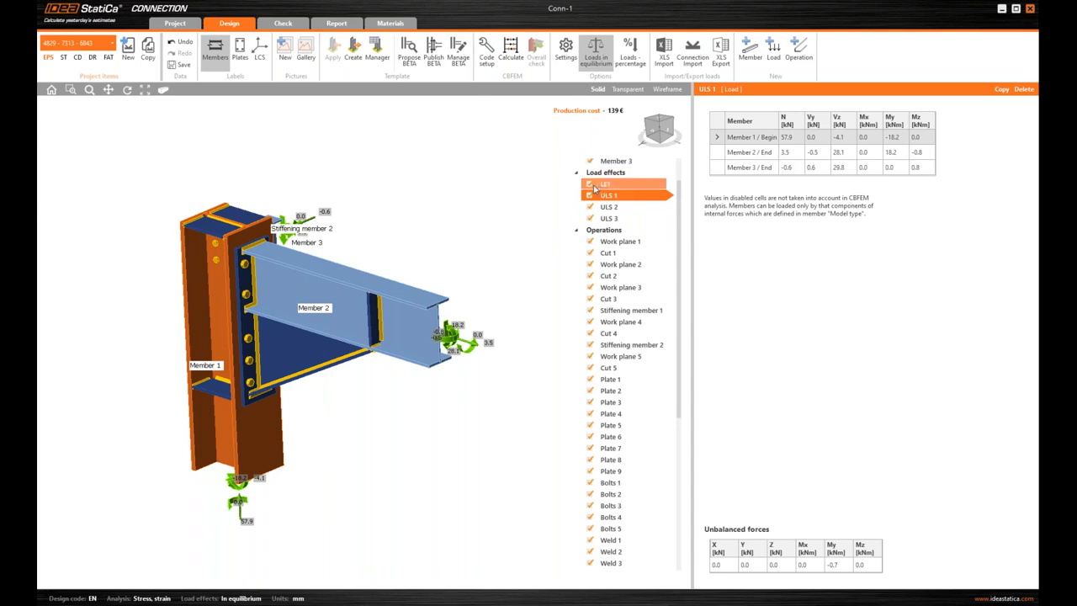
- Calculate Conn-1 for ULS 1 only (bolts 105%), save the project and close Connection
left_click(589, 206)
left_click(507, 59)
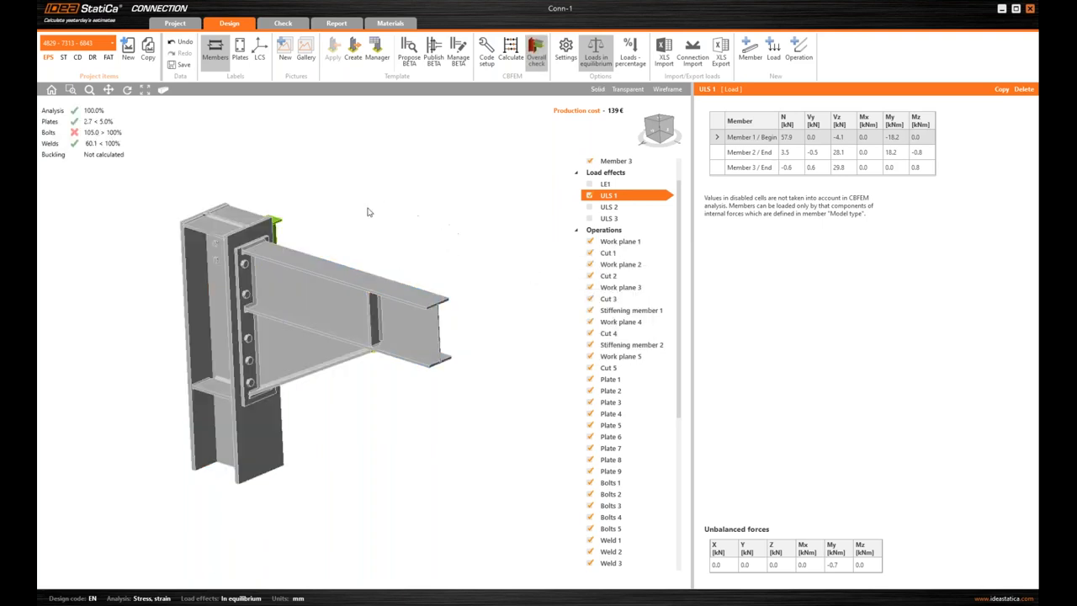
left_click(179, 65)
left_click(1030, 8)
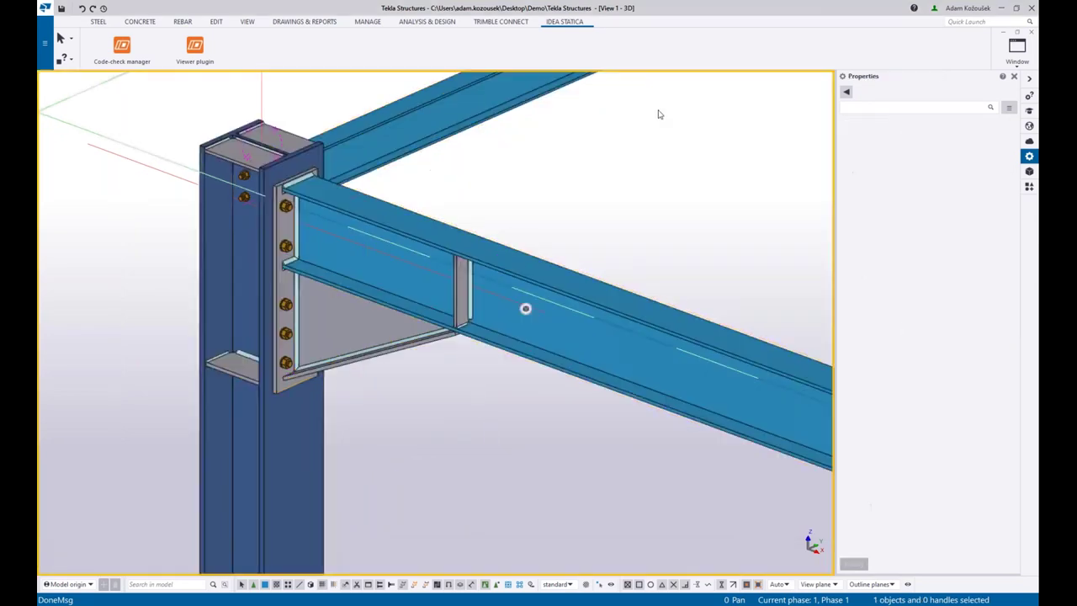
scroll(657, 114, "down", 5)
scroll(626, 177, "down", 3)
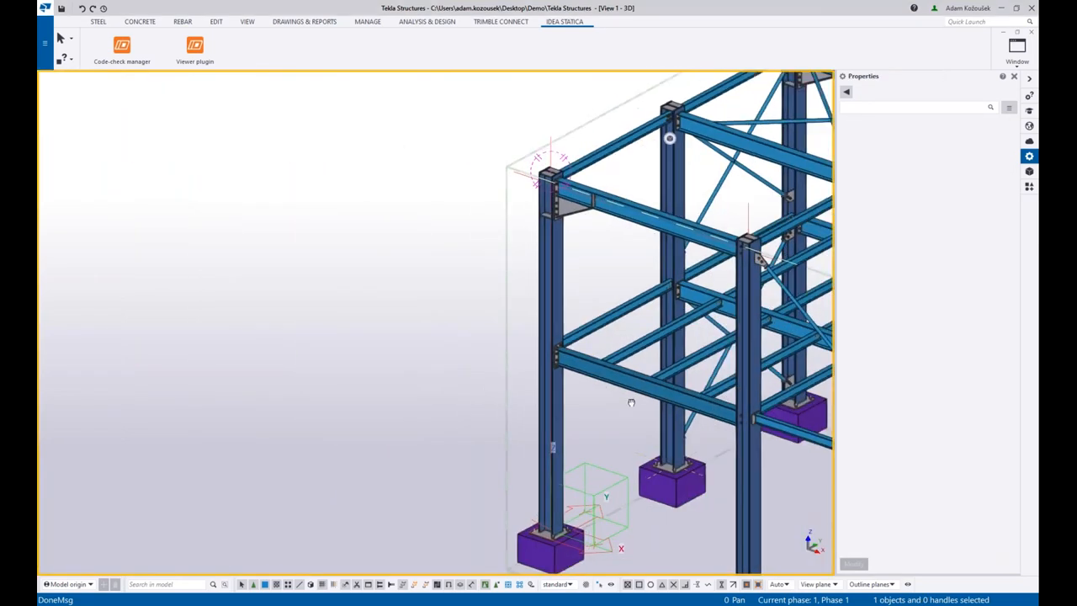
- Bulk-import the frame's middle-beam joints from Tekla as Conn-2 to Conn-4
mouse_move(625, 176)
middle_mouse_down("ctrl")
mouse_move(640, 404)
mouse_move(613, 372)
middle_mouse_up("ctrl")
scroll(739, 498, "up", 2)
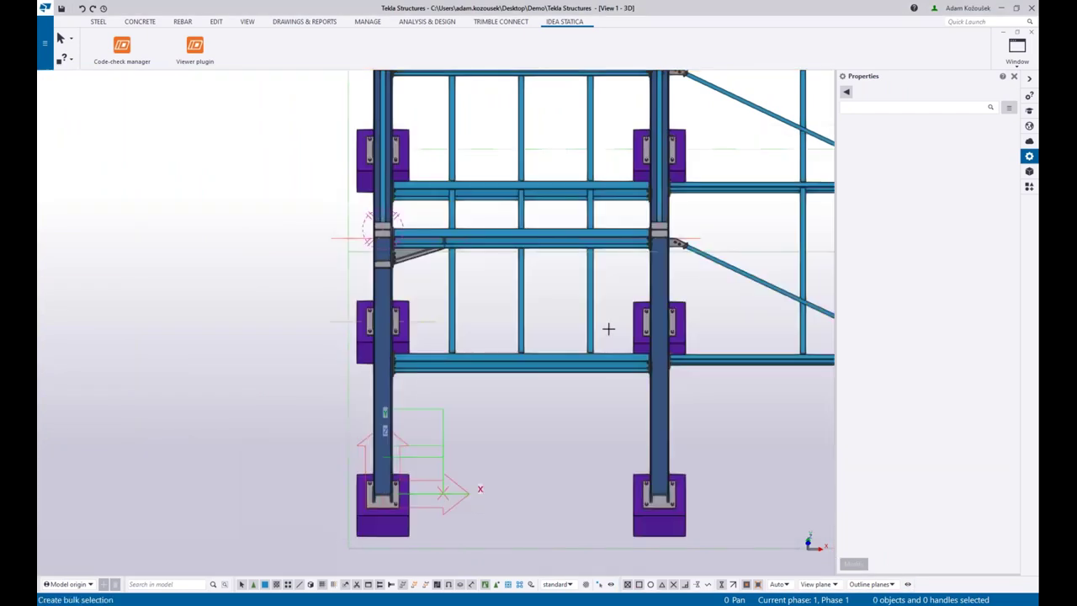
left_click_drag(619, 318, 442, 392)
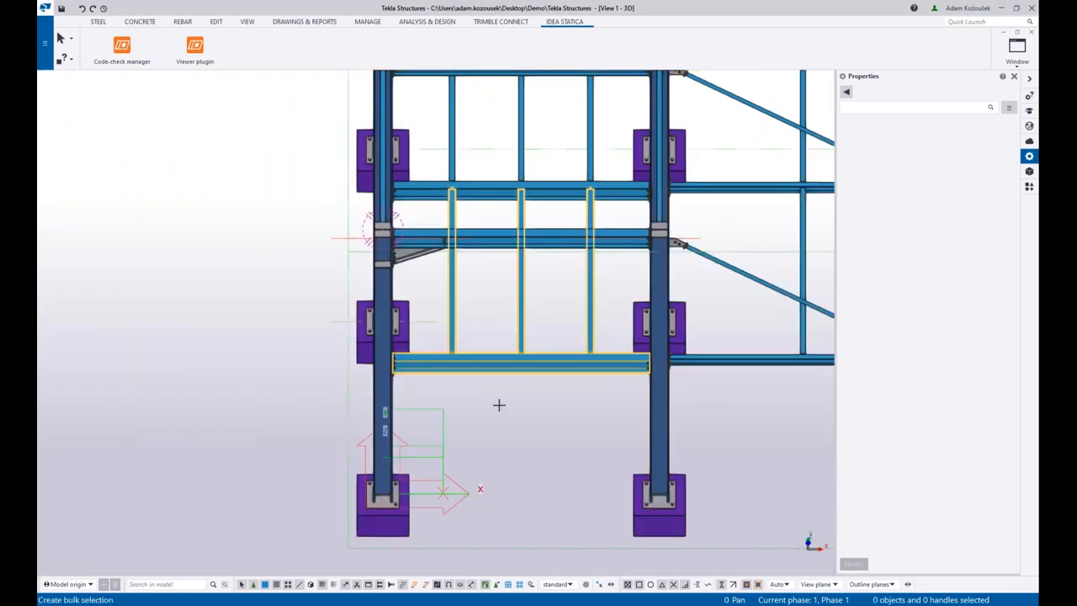
left_click(514, 403)
left_click(603, 346)
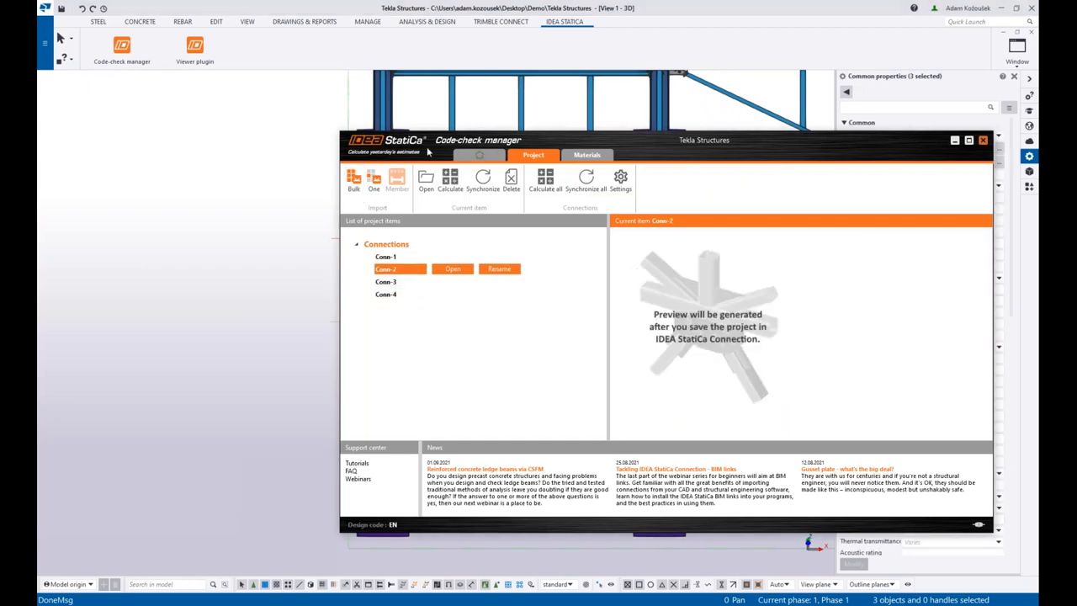
- Bring the Tekla model forward in an oblique view with the manager window moved aside
left_click(269, 303)
scroll(269, 303, "down", 2)
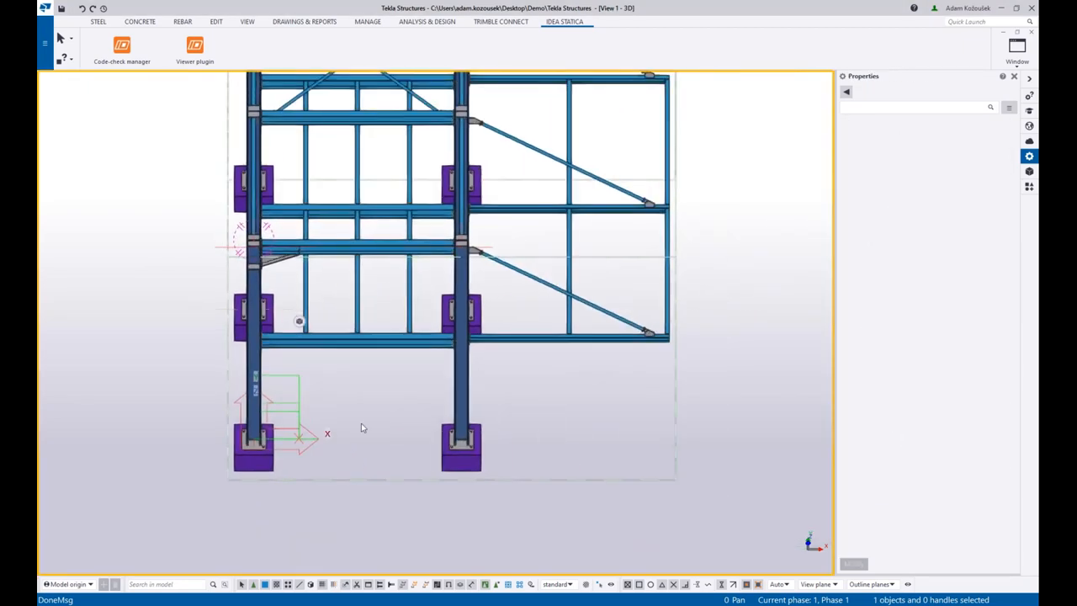
middle_click_drag(361, 423, 186, 351, "ctrl")
key("super+e")
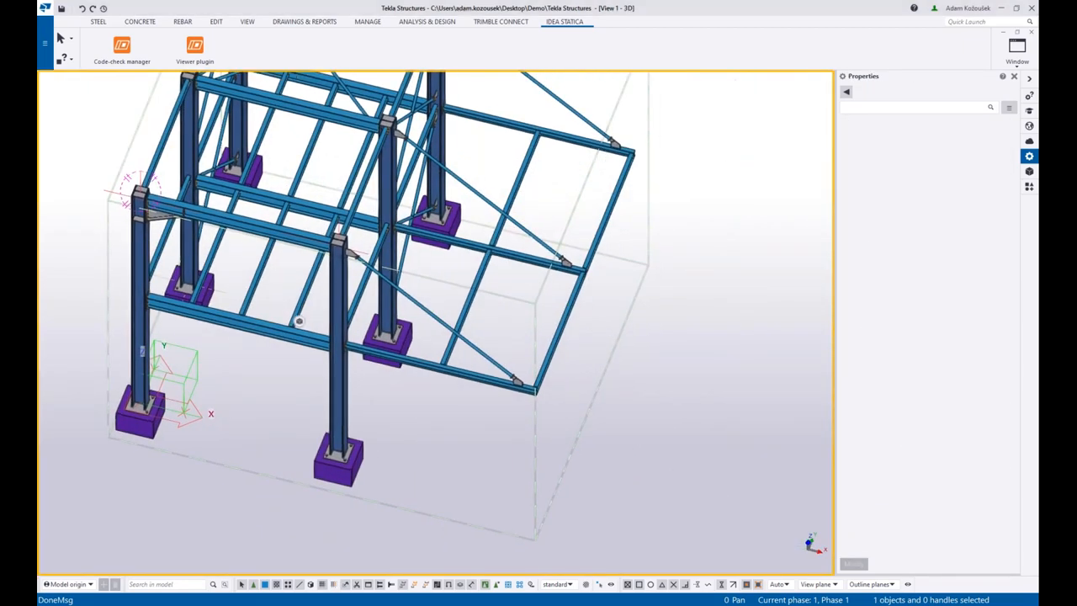
left_click(882, 183)
left_click_drag(628, 141, 679, 126)
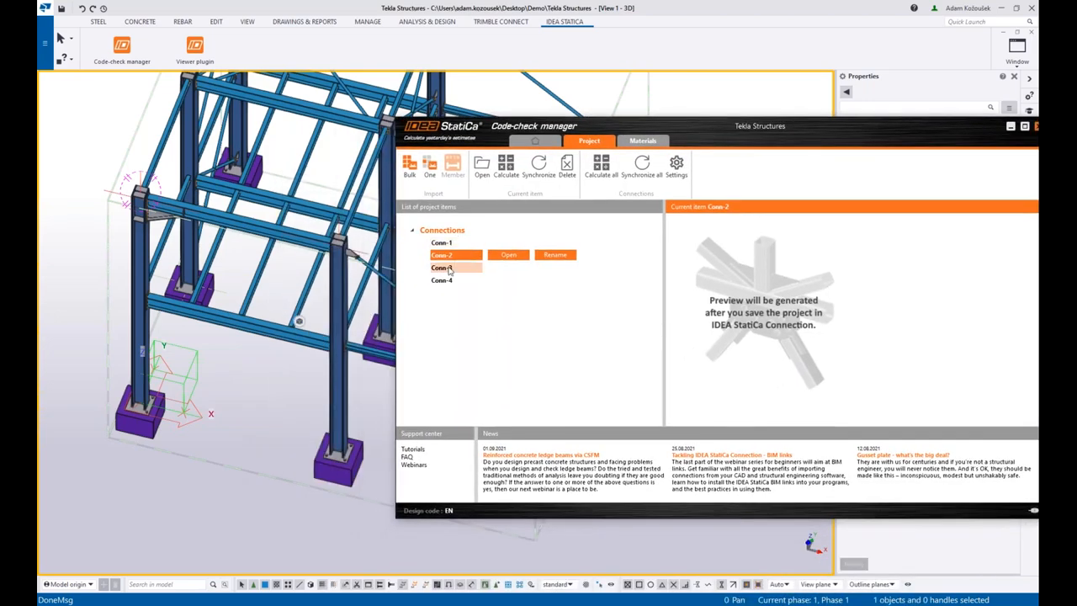
- Locate Conn-4, Conn-2 and Conn-1 in the model, then close the Code-check manager
left_click(442, 280)
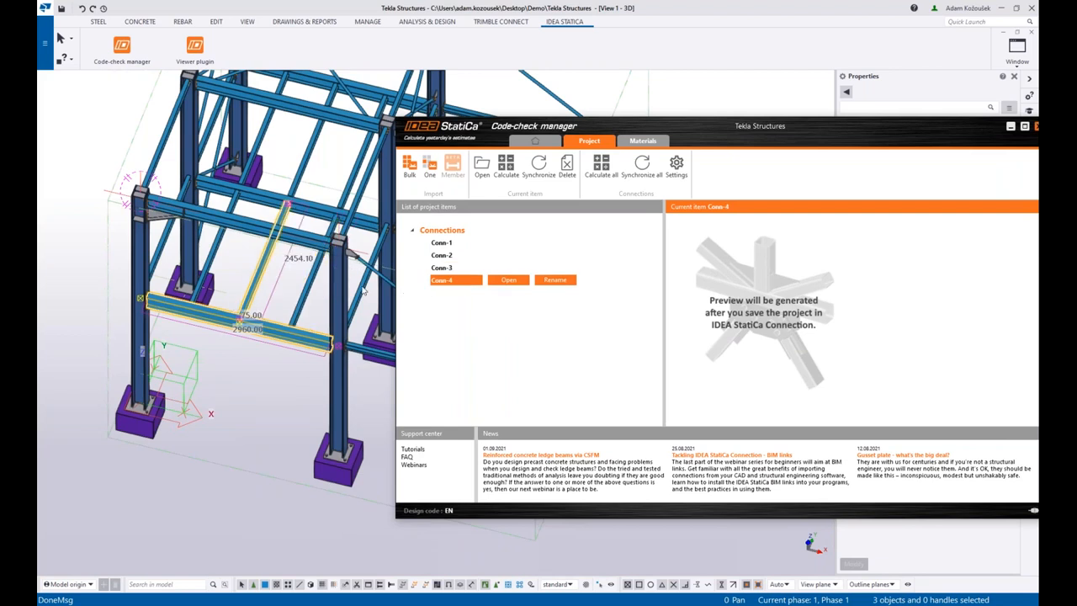
left_click(443, 256)
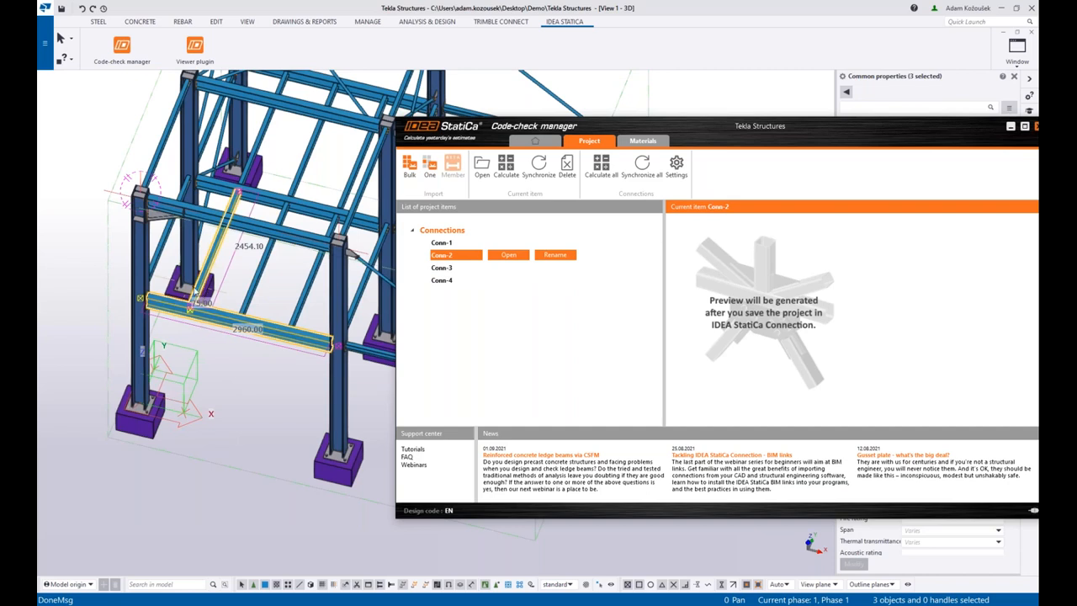
left_click(443, 242)
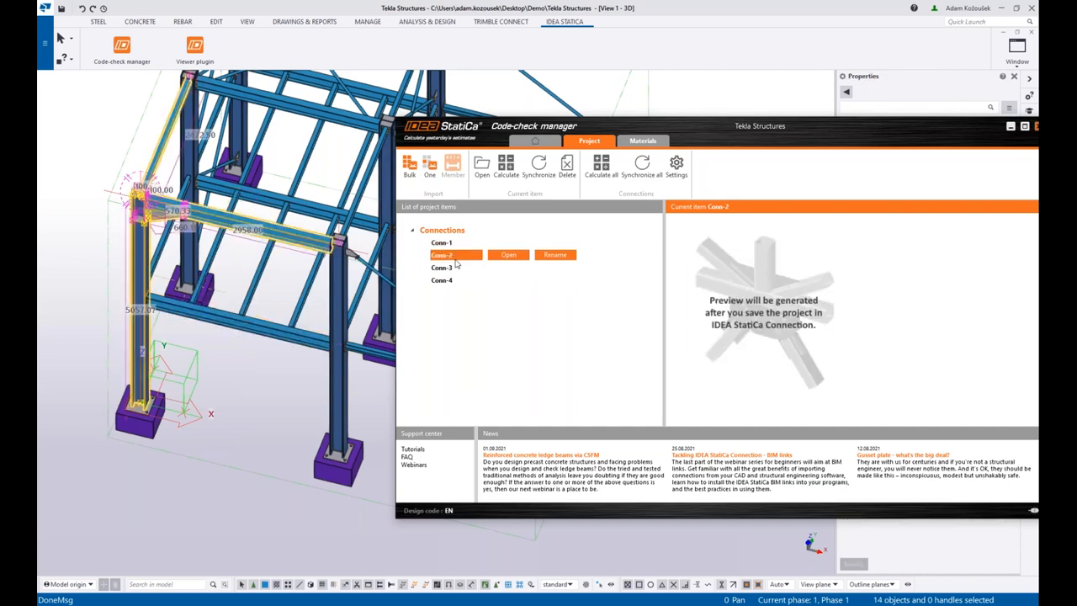
left_click_drag(700, 127, 666, 125)
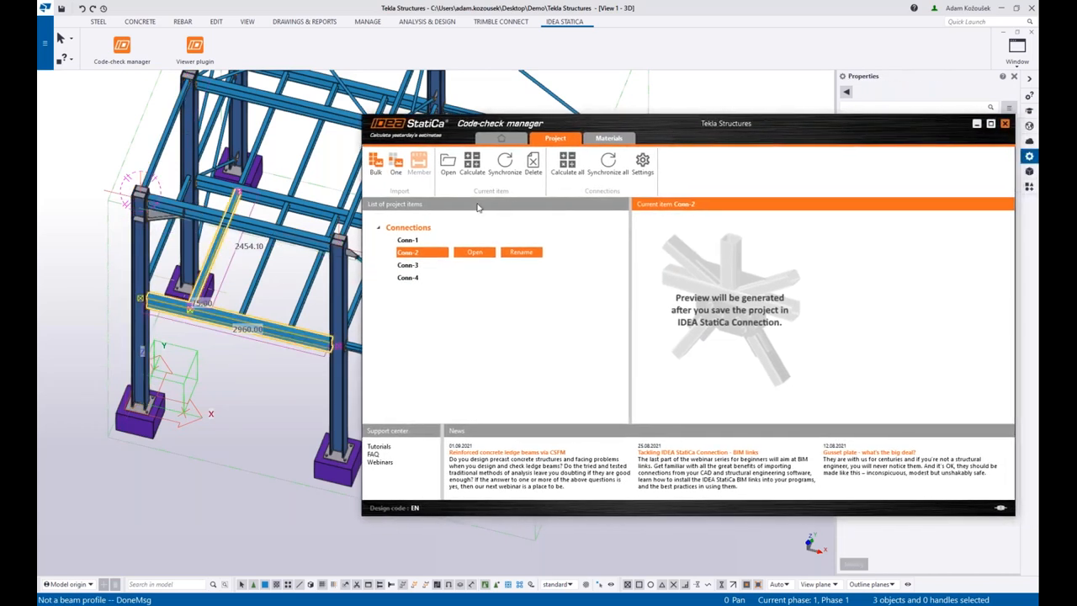
left_click(421, 240)
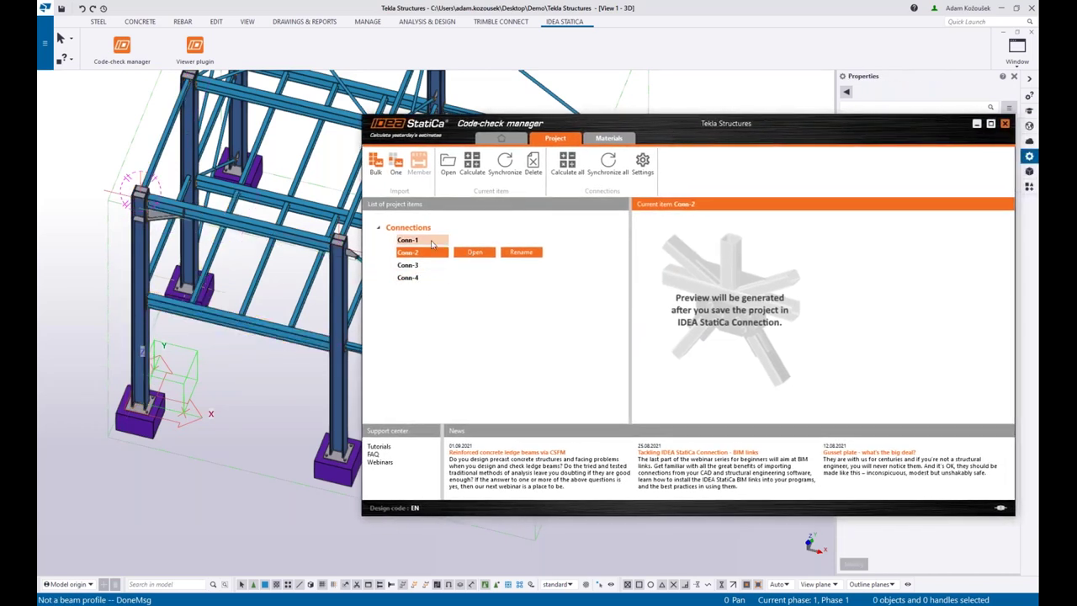
left_click(1006, 127)
middle_click_drag(452, 262, 225, 332, "ctrl")
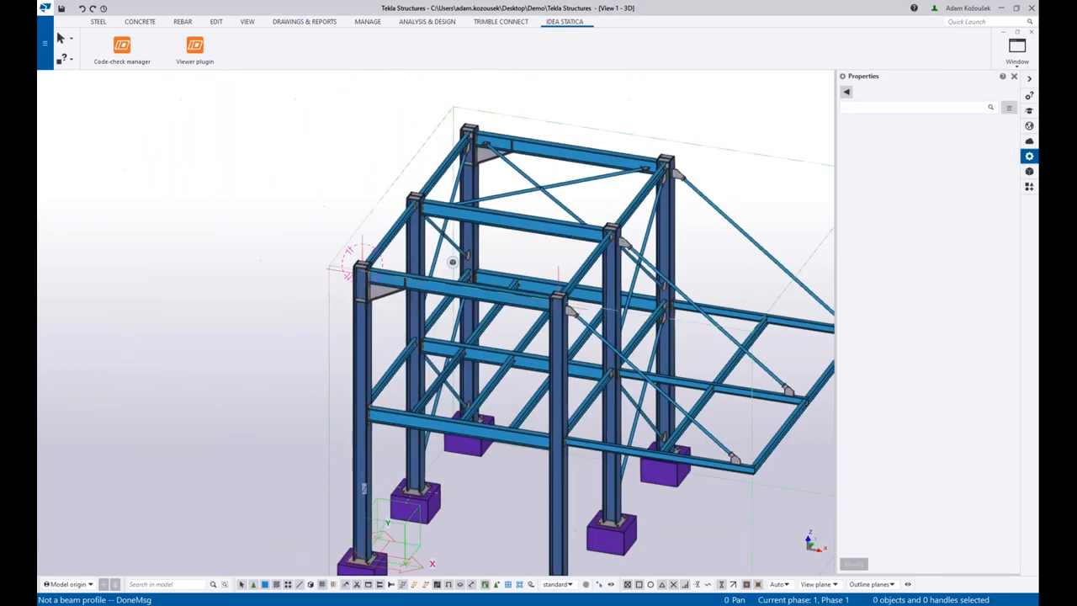
- Explode the haunch component on the front-left column into separate parts
middle_click_drag(452, 261, 337, 319, "ctrl")
scroll(328, 324, "up", 5)
scroll(320, 329, "up", 3)
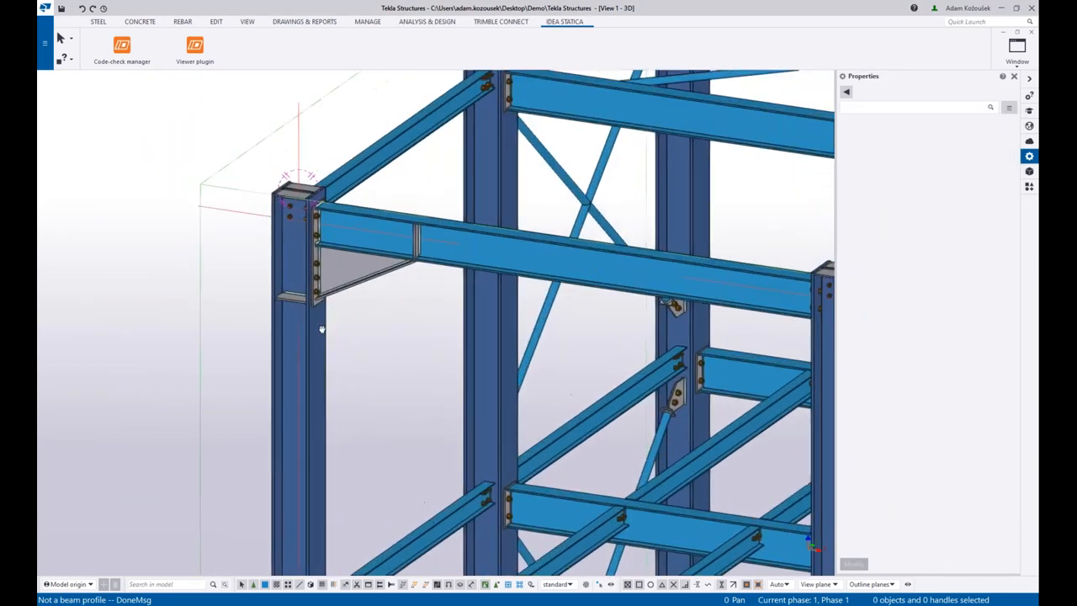
scroll(321, 329, "up", 2)
left_click(332, 354)
scroll(332, 354, "up", 2)
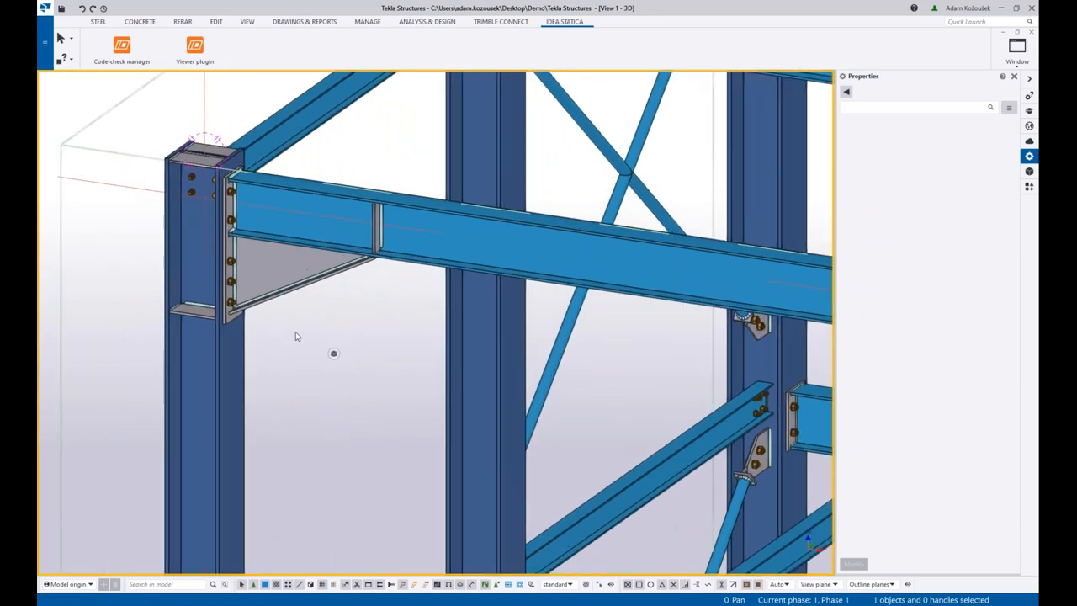
right_click(260, 258)
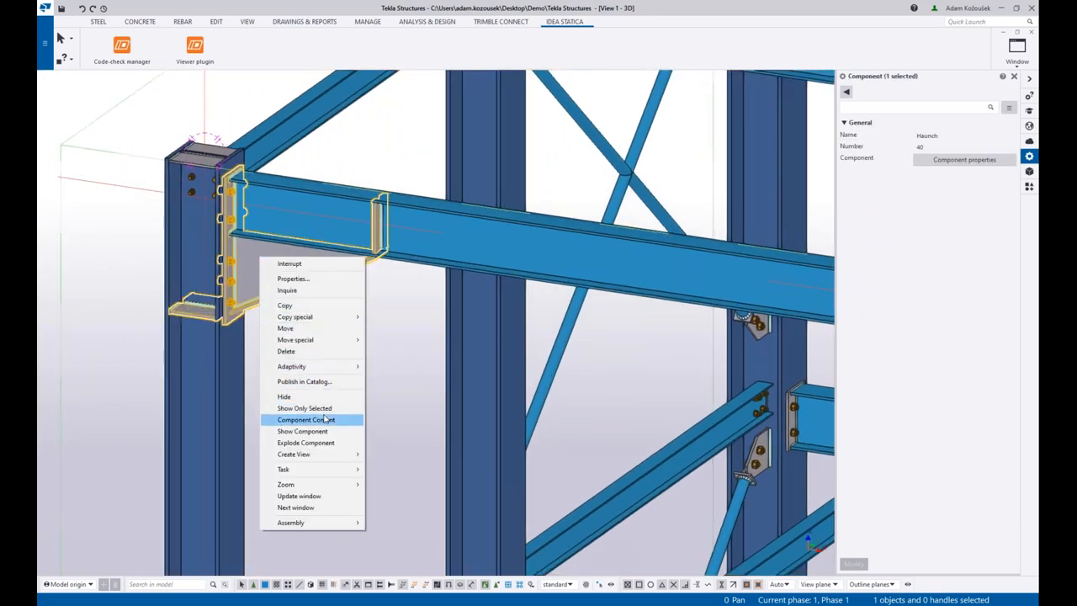
left_click(324, 442)
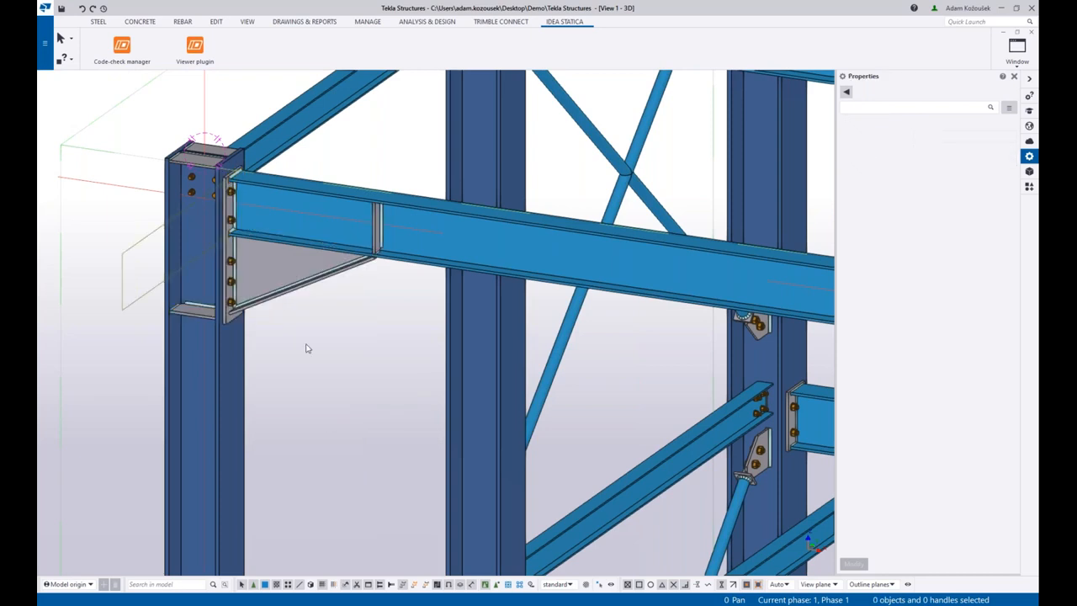
- Delete the small plate below the haunch and the column cap plate
left_click(194, 309)
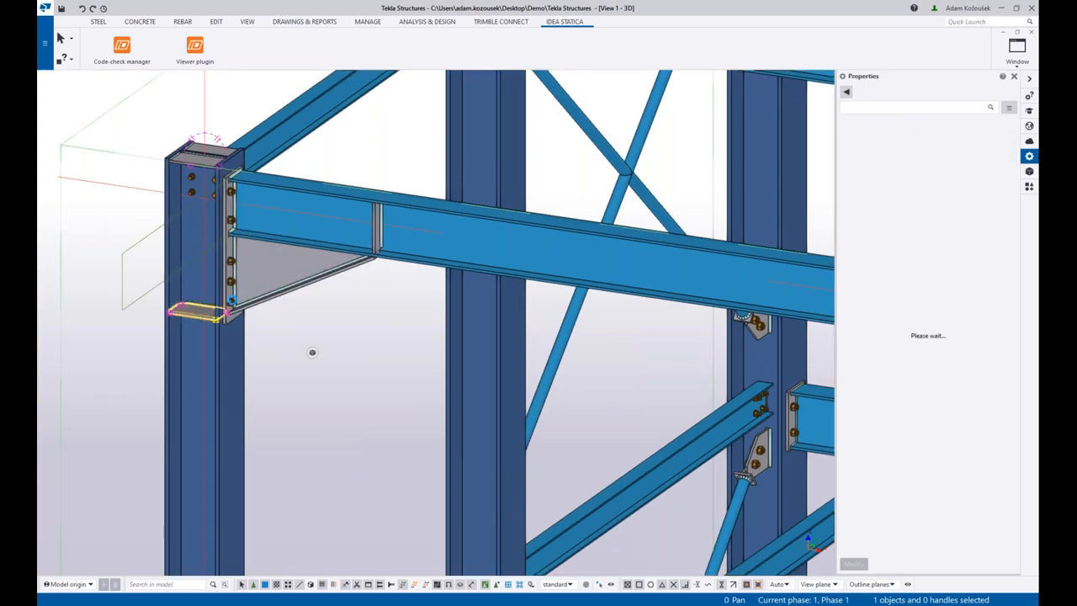
key("Escape")
left_click(197, 164)
key("Delete")
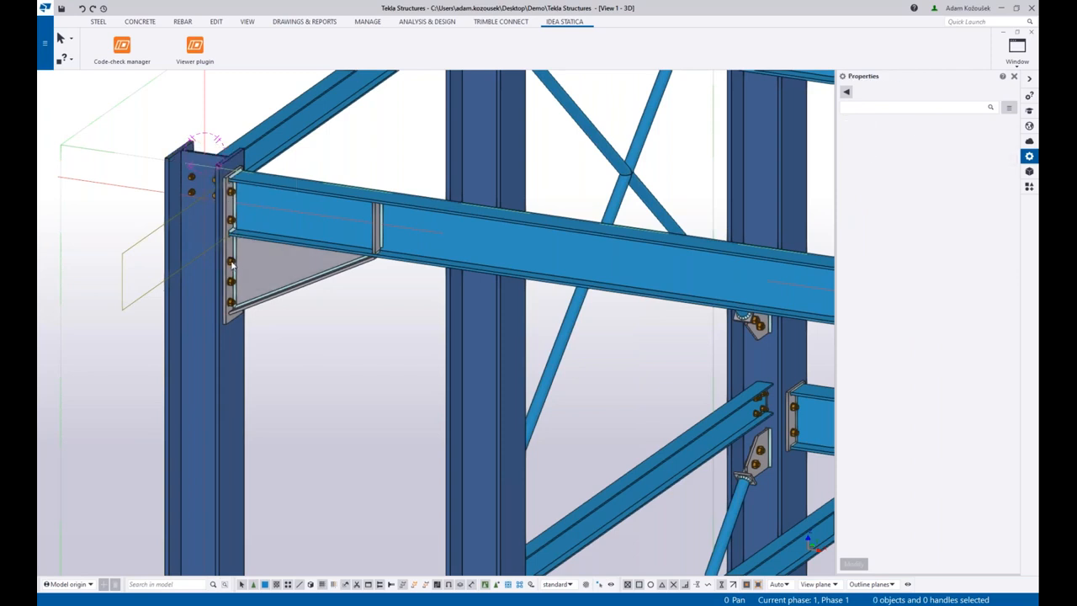
- Set the haunch's lower bolt group spacing (Bolt dist X) to 80 mm
left_click(233, 264)
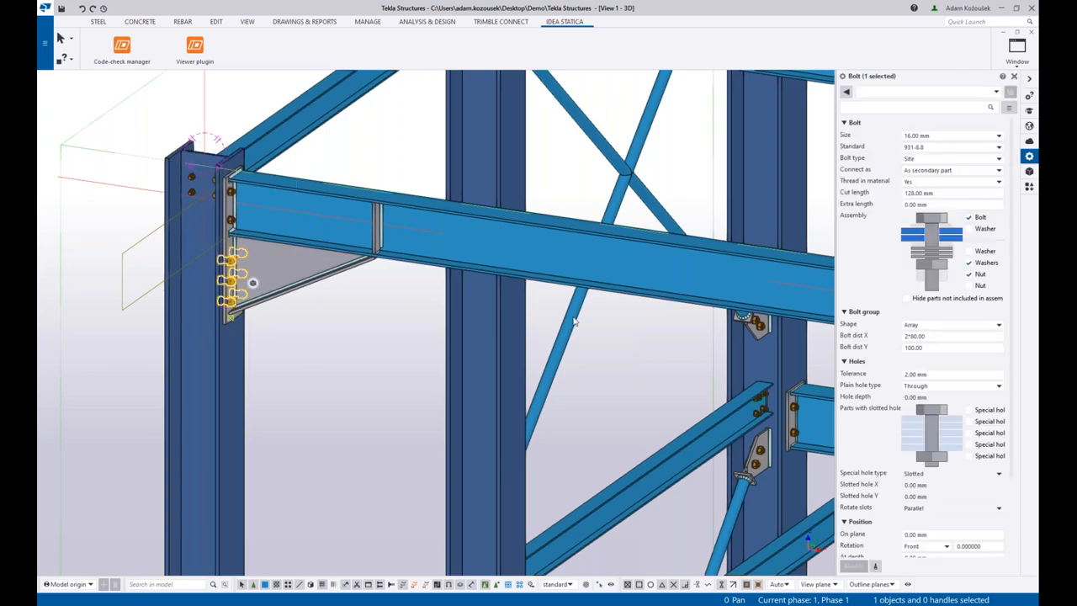
type("80")
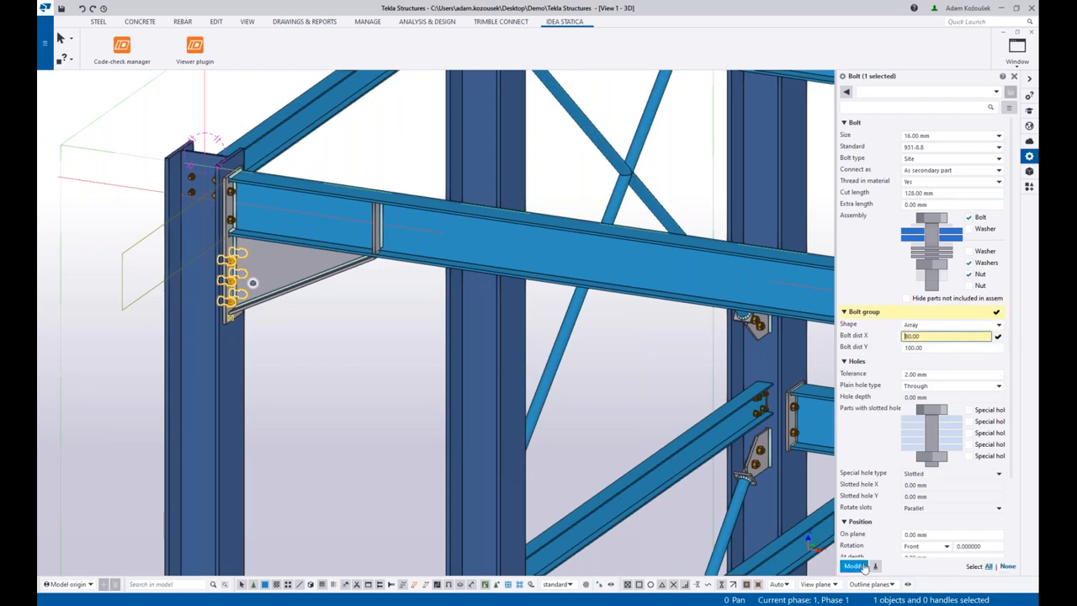
left_click(853, 566)
left_click(321, 343)
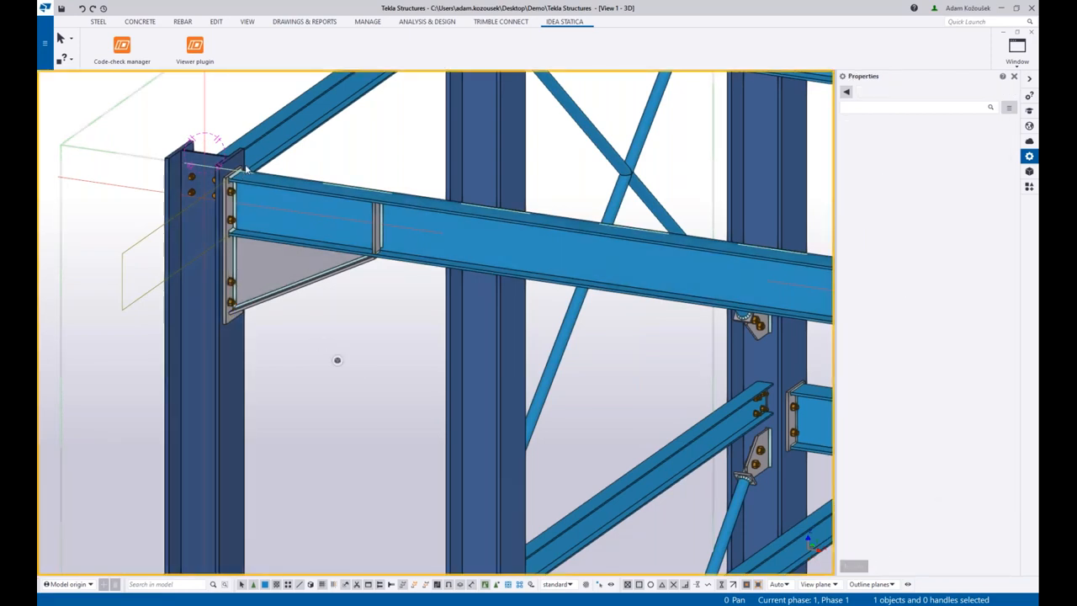
- Reopen the Code-check manager and open Conn-1 in IDEA StatiCa Connection
left_click(122, 50)
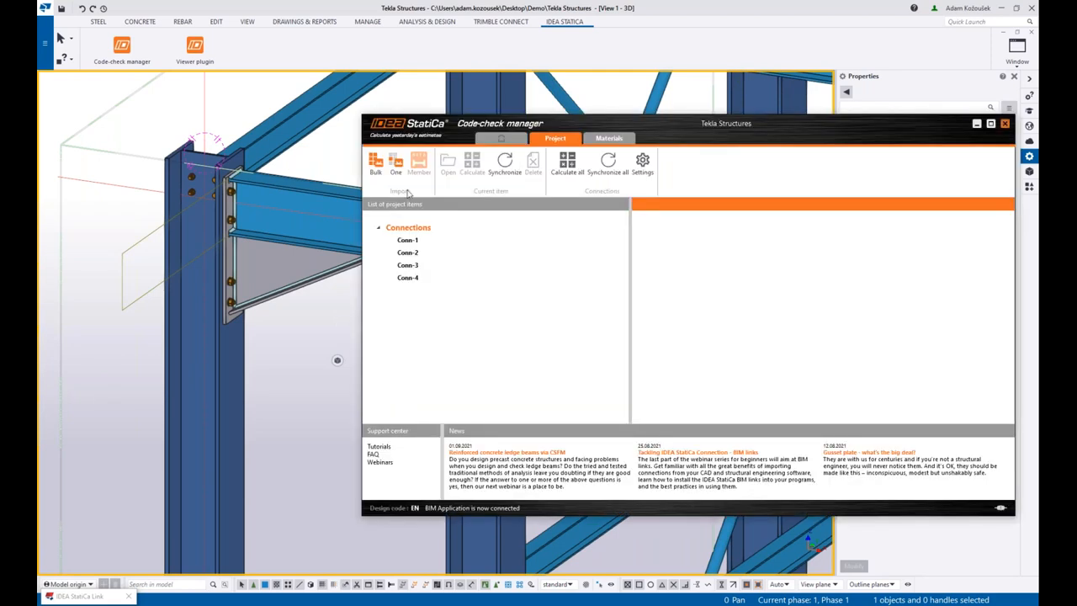
left_click(408, 241)
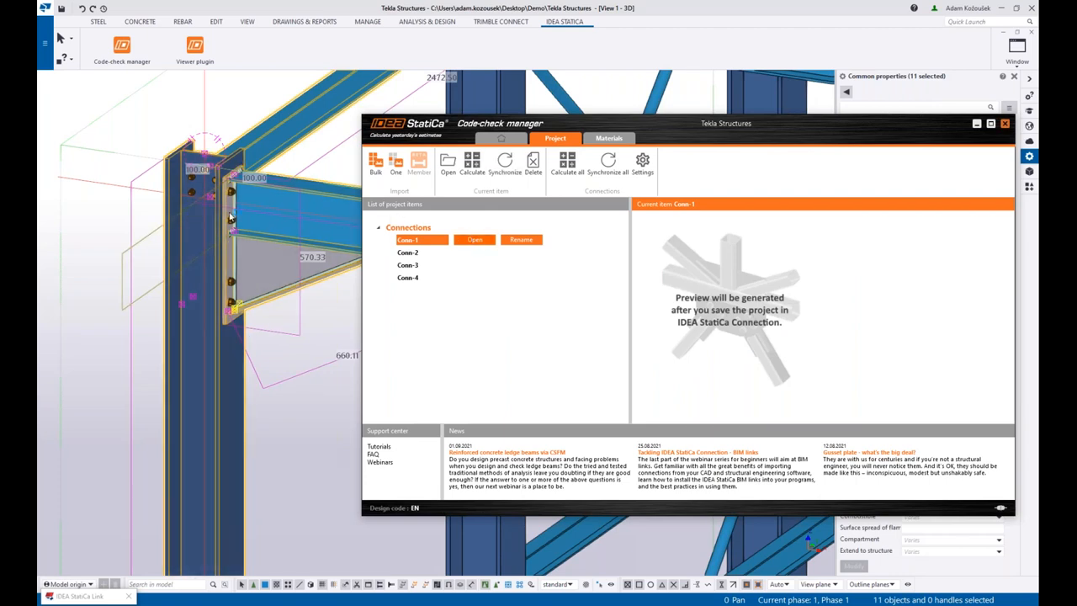
left_click(503, 174)
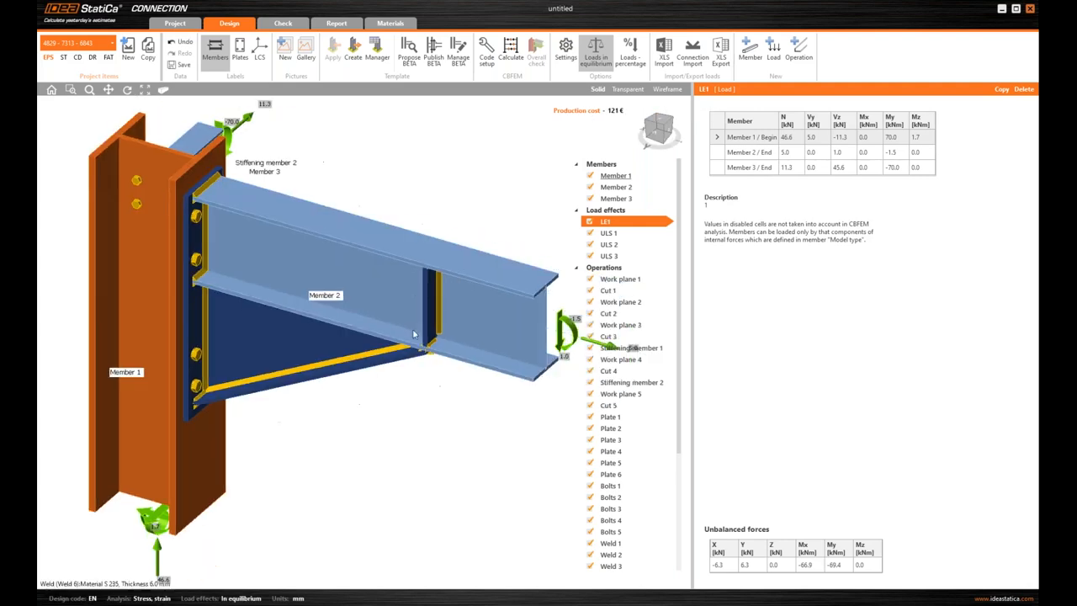
- Unselect all load effects for Conn-1 and keep only LE1 active
right_click_drag(281, 333, 260, 376)
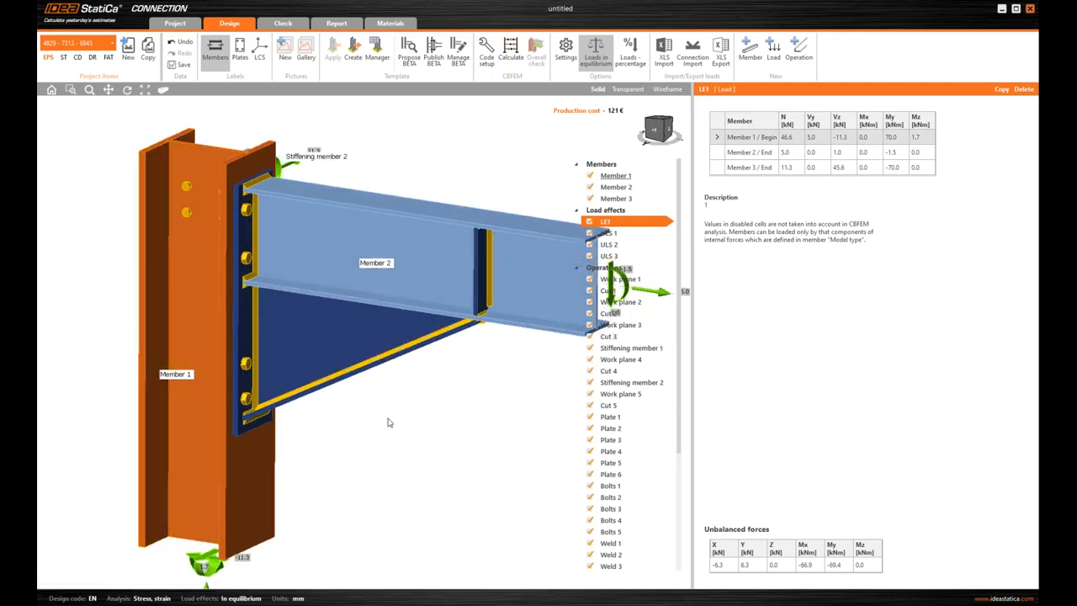
scroll(437, 427, "down", 3)
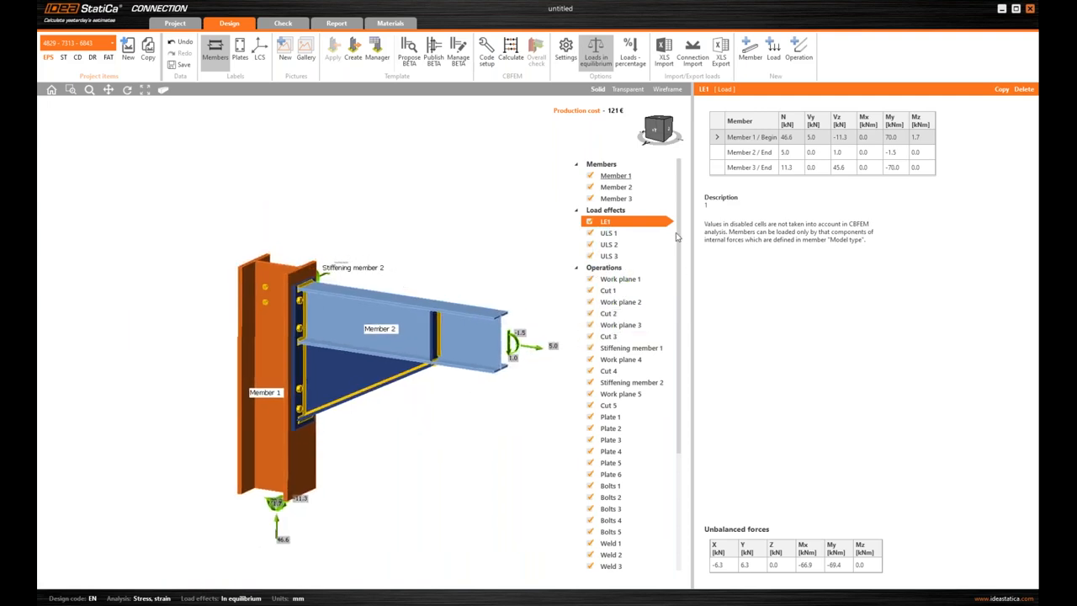
right_click(623, 214)
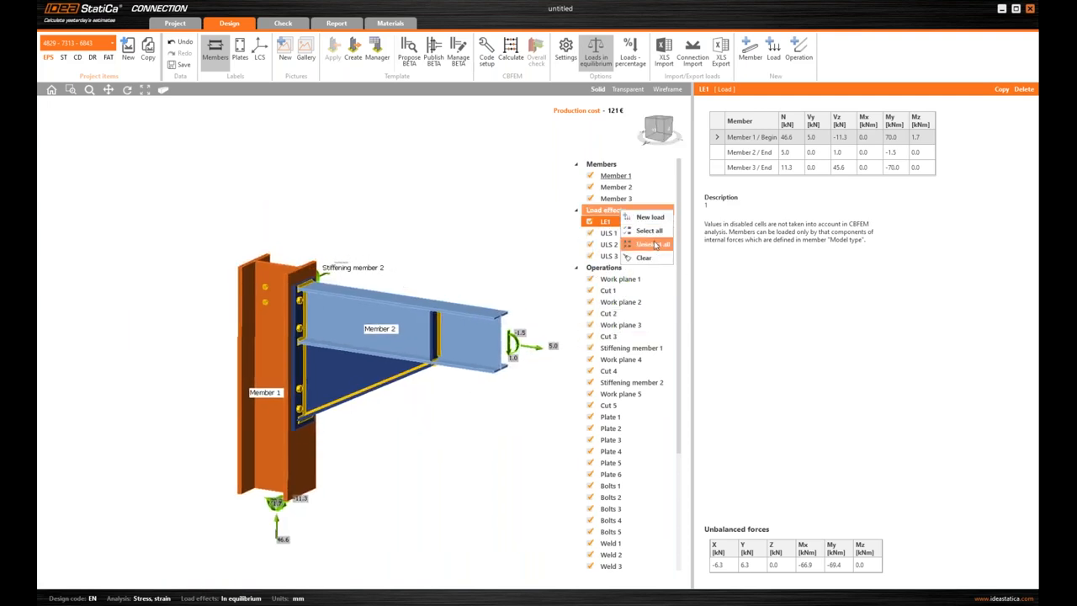
left_click(648, 242)
left_click(589, 221)
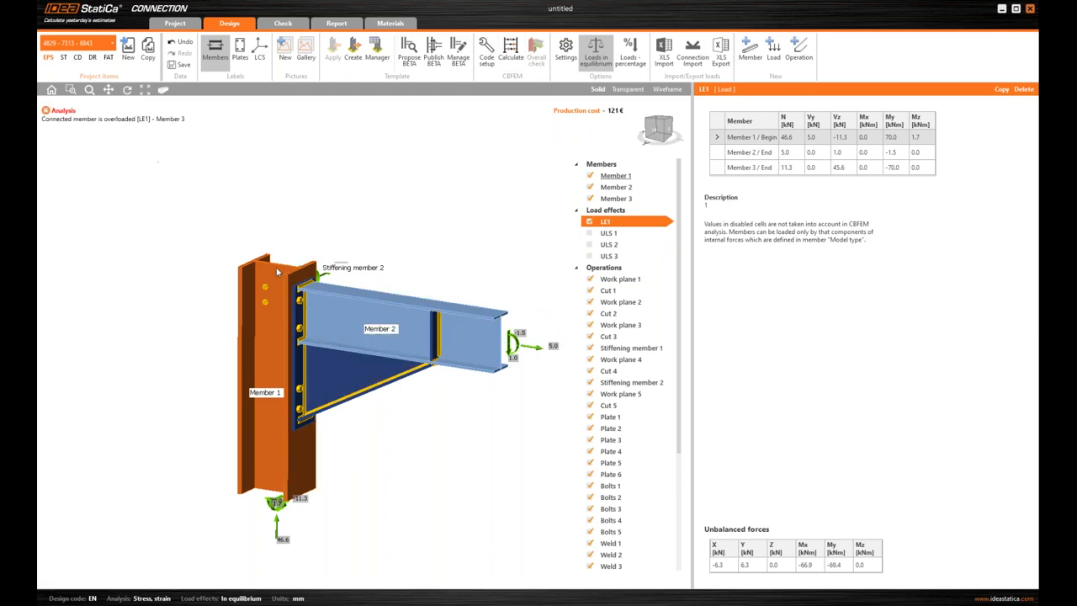
- Save the Conn-1 project and close IDEA StatiCa Connection
mouse_move(362, 370)
right_mouse_down()
mouse_move(277, 391)
mouse_move(420, 378)
mouse_move(270, 409)
right_mouse_up()
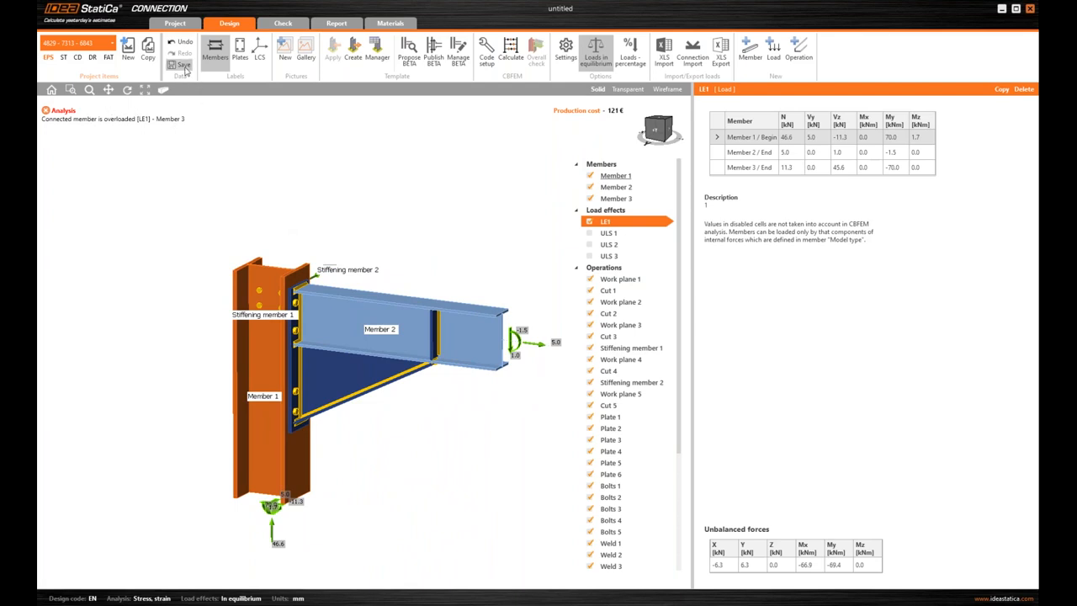
left_click(180, 64)
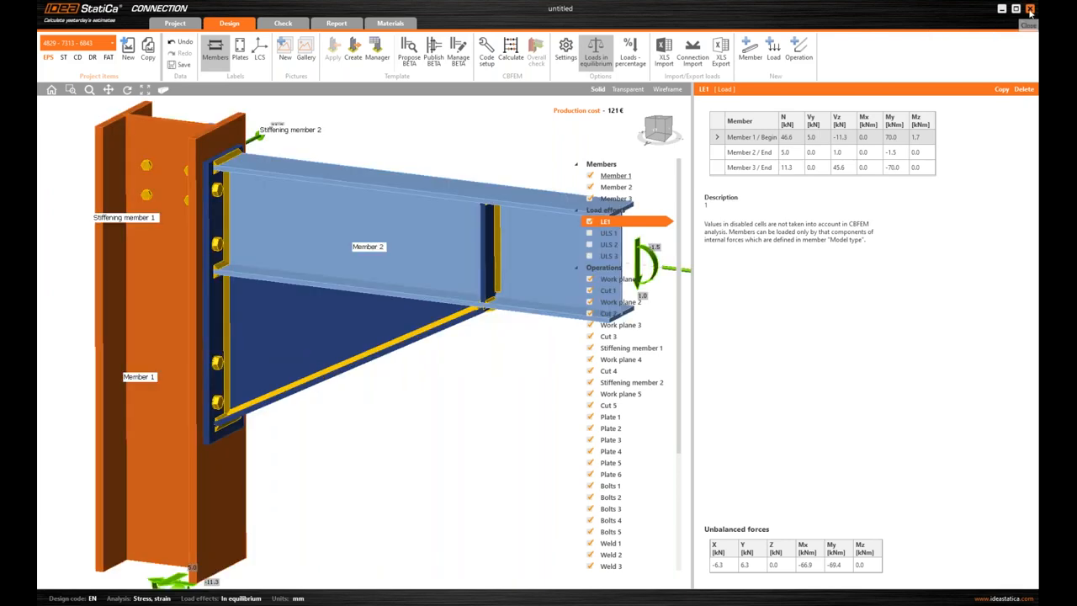
left_click(1029, 9)
- Confirm saving on close and reposition the Code-check manager window
left_click(515, 334)
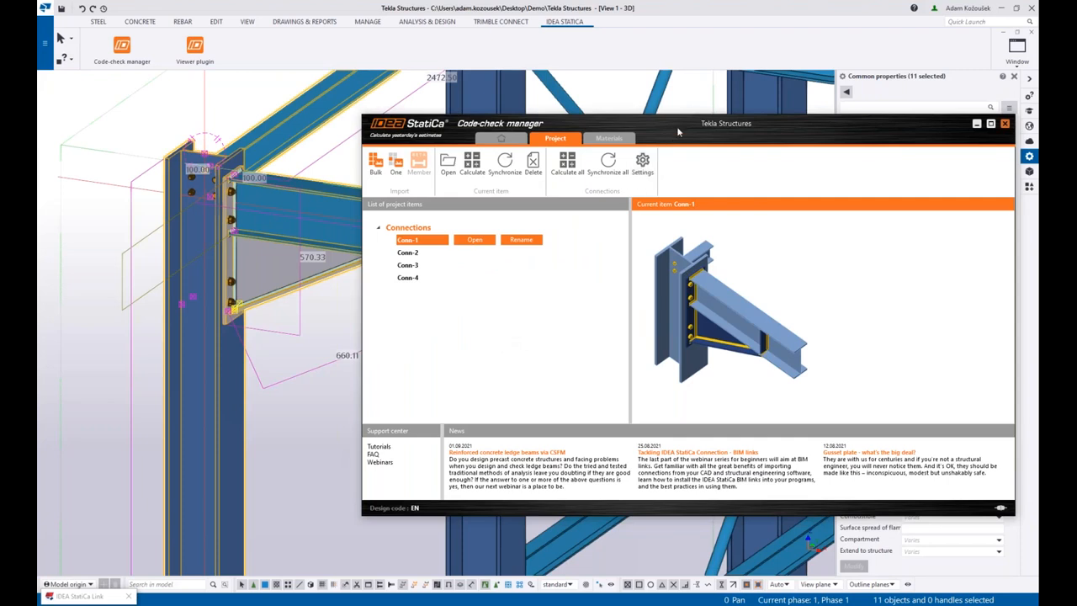
left_click_drag(677, 126, 633, 130)
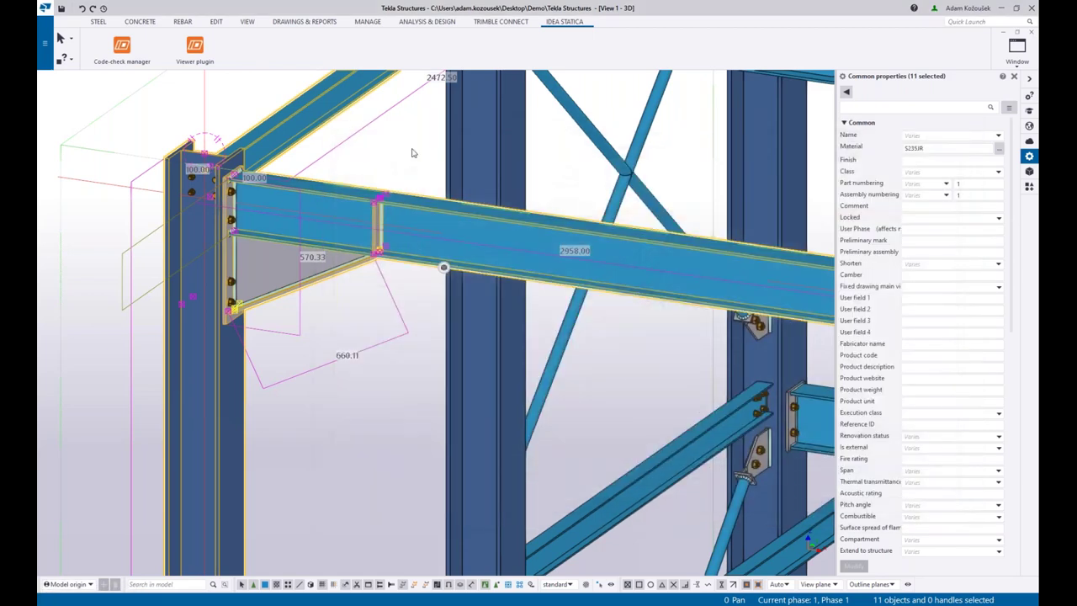
- Close the Code-check manager and launch the IDEA StatiCa Viewer plugin
left_click(400, 149)
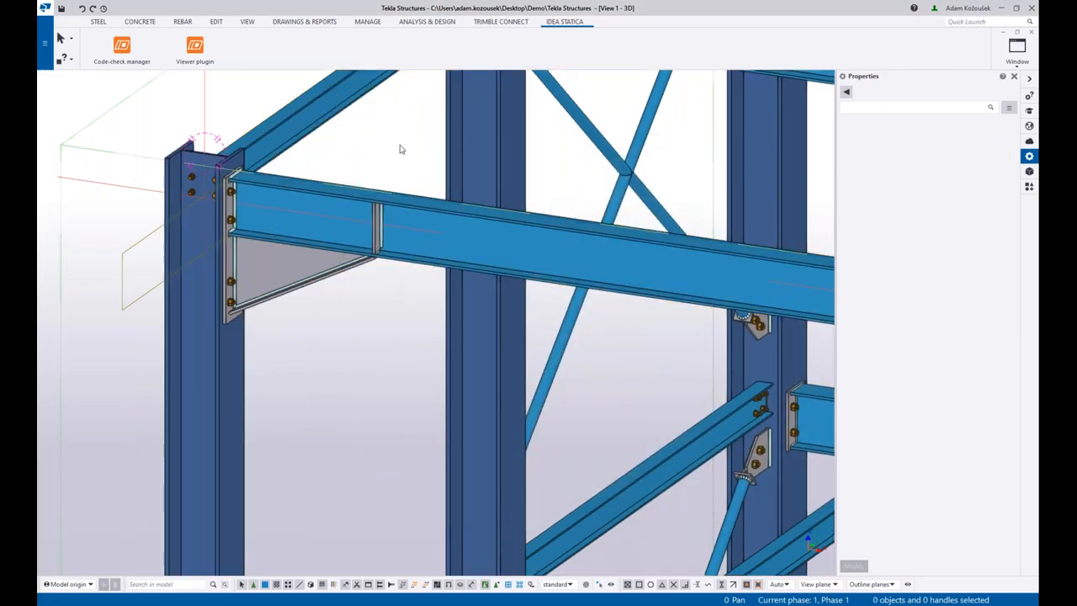
scroll(400, 149, "down", 2)
scroll(389, 216, "down", 2)
scroll(286, 235, "down", 2)
scroll(310, 262, "down", 1)
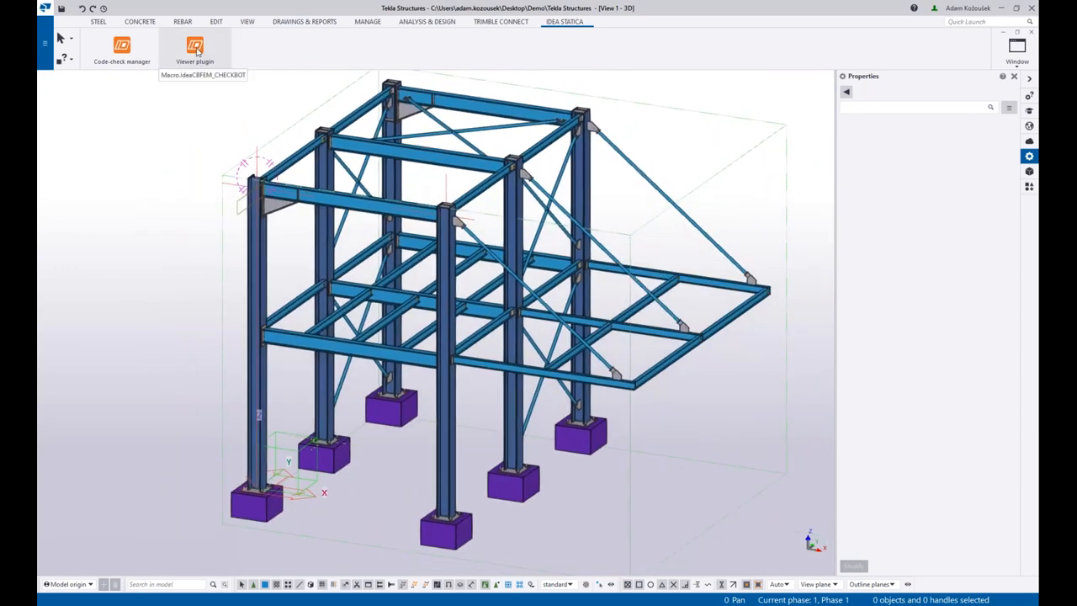
left_click(197, 51)
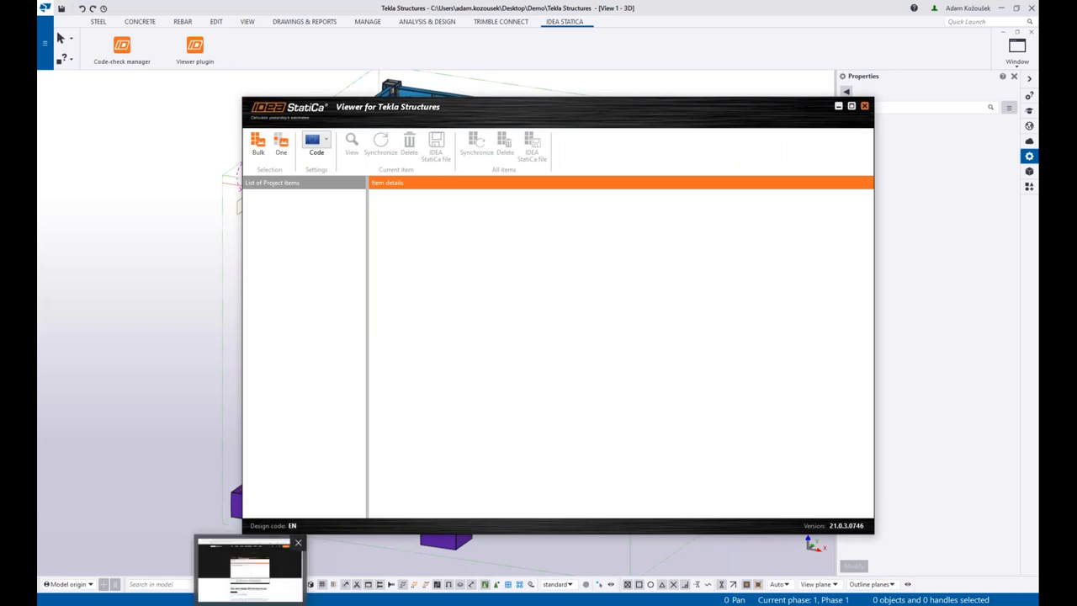
mouse_move(515, 74)
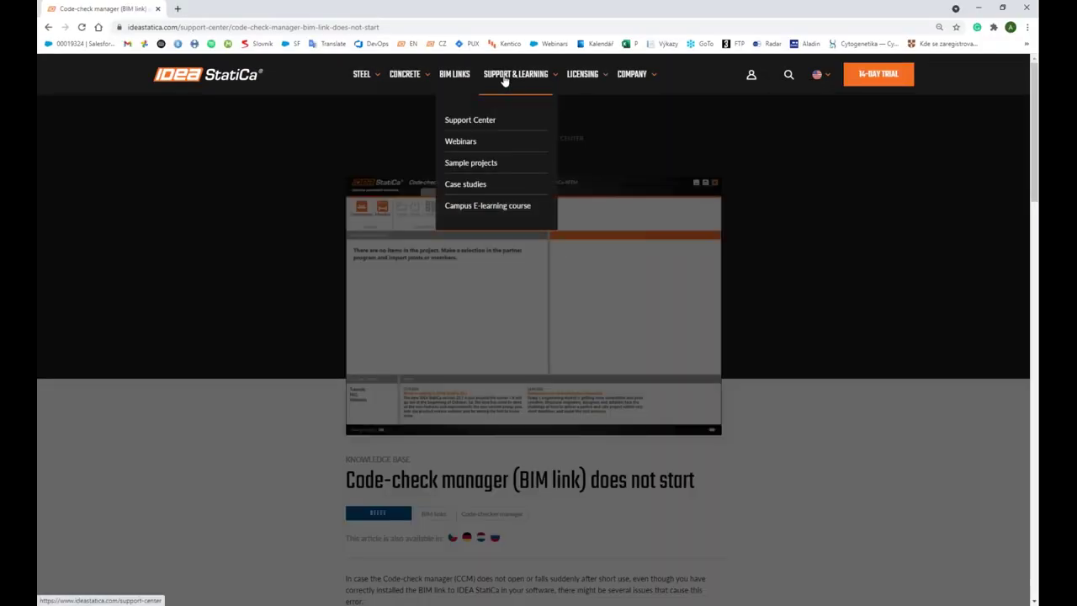
- Navigate the Support Center to the free CAD Viewer plugins page
left_click(505, 80)
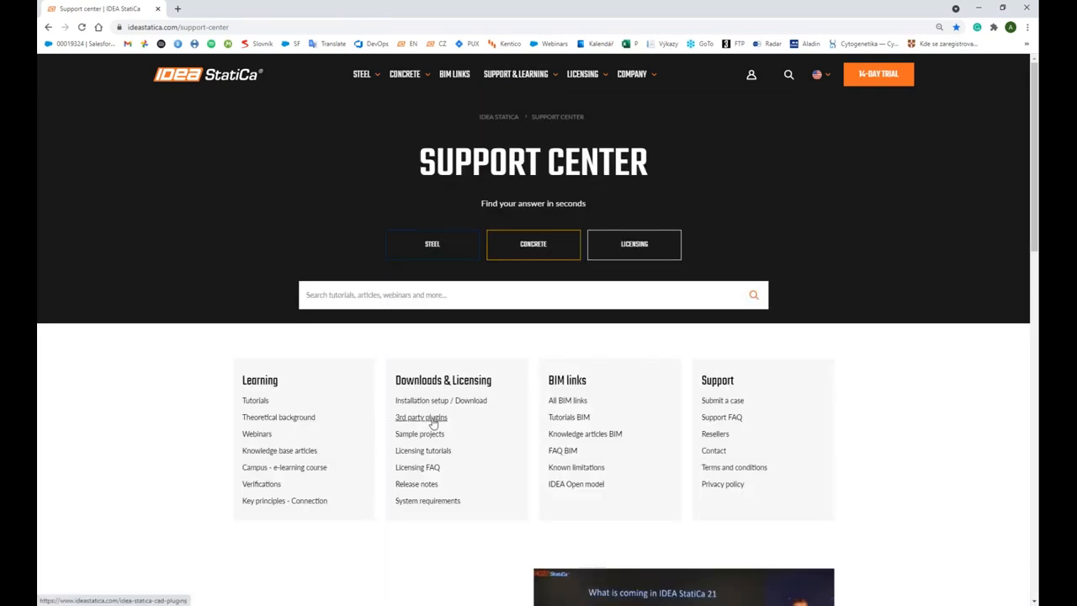
left_click(429, 418)
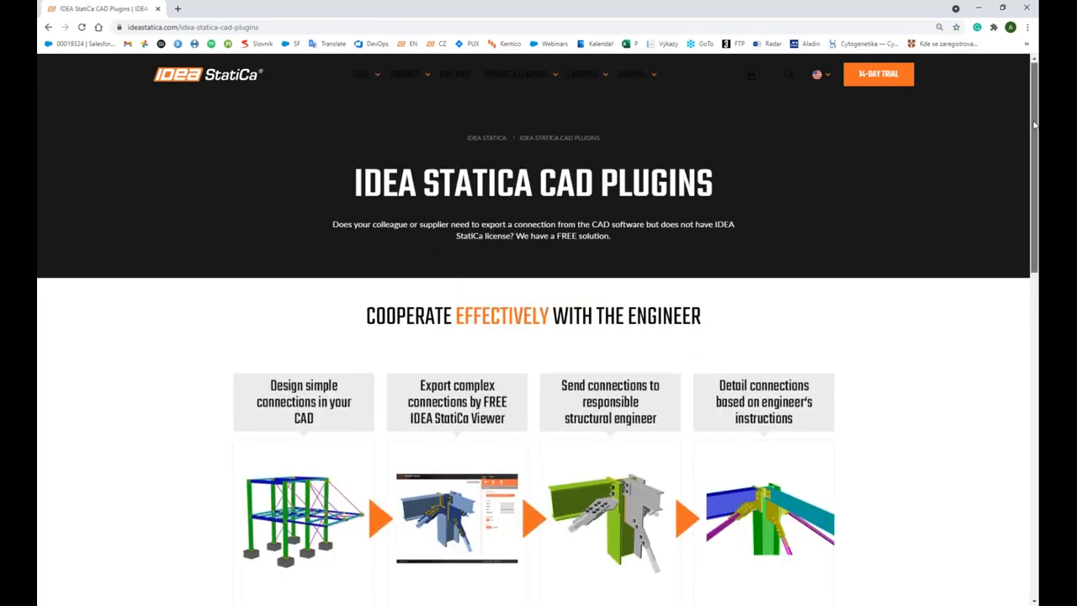
scroll(451, 295, "down", 3)
scroll(451, 295, "down", 3)
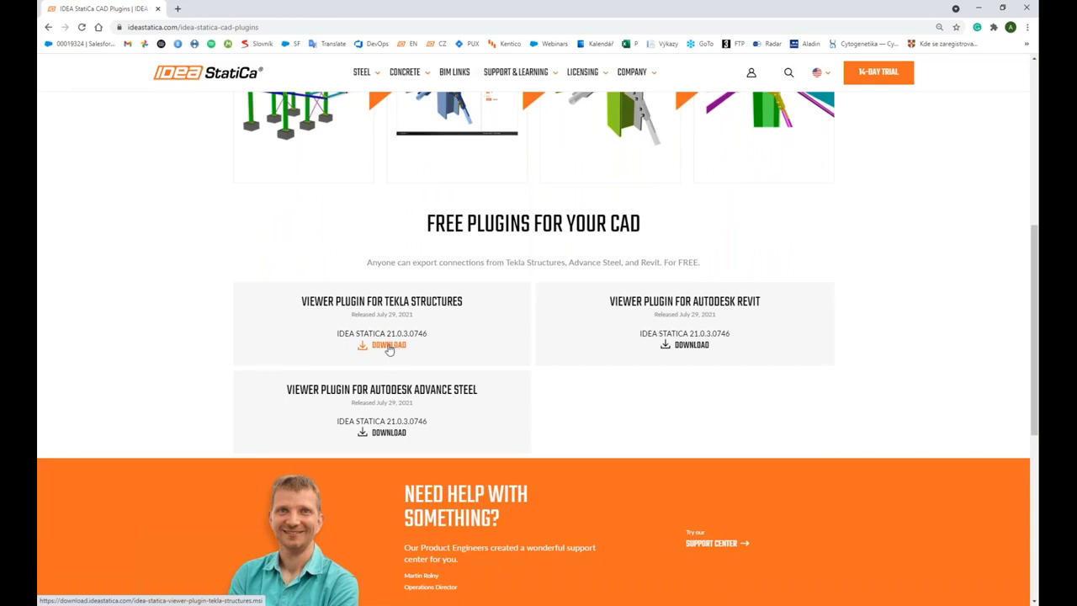
- Bulk-select the beams and braces at the top frame corner and confirm importing Conn-5 and Conn-6
left_click(978, 12)
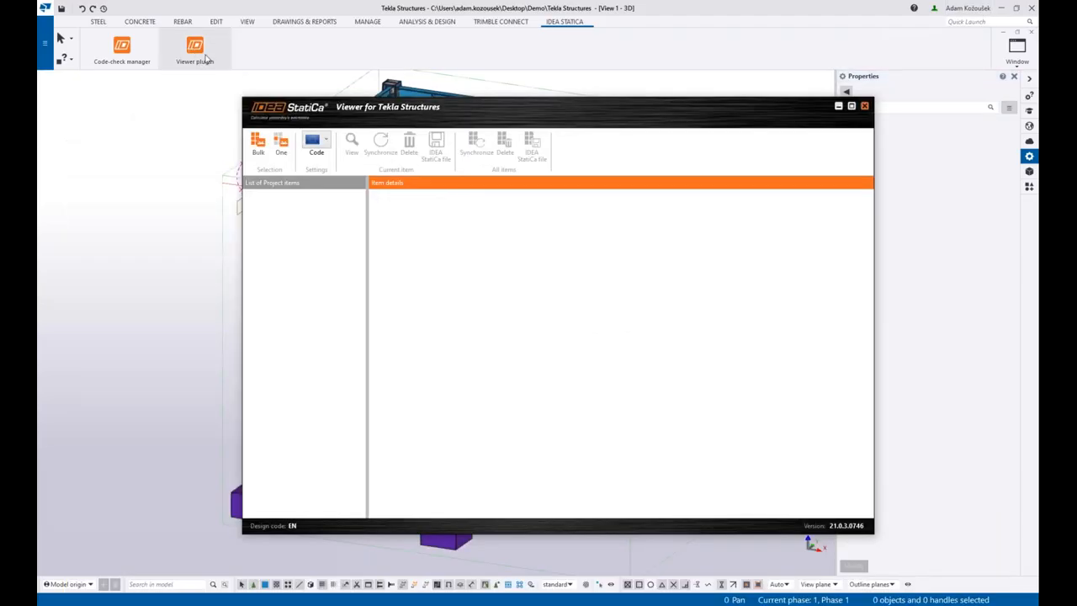
left_click_drag(415, 111, 562, 123)
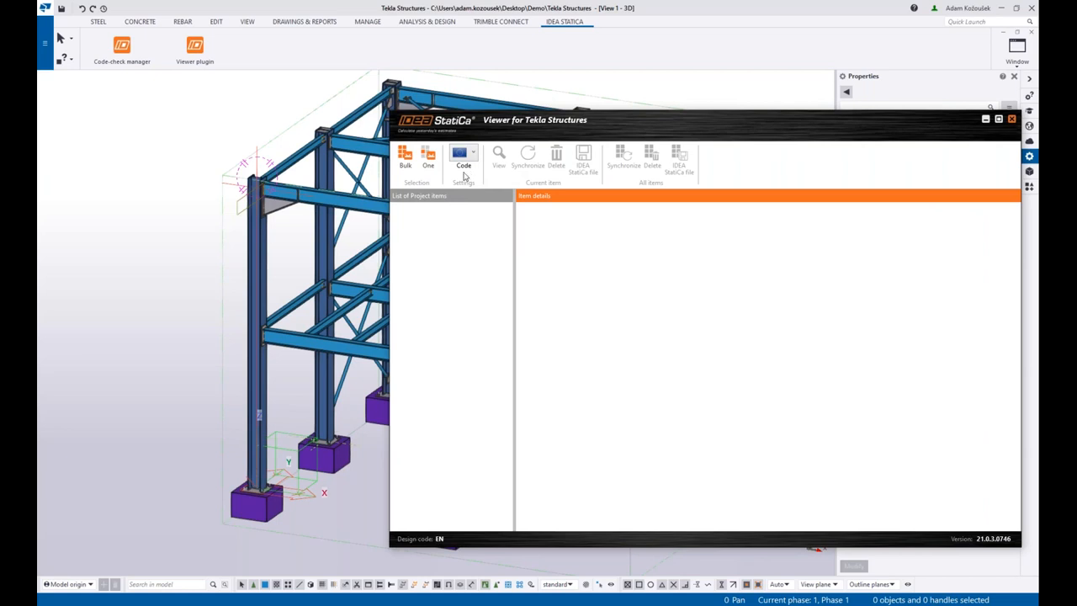
left_click(407, 160)
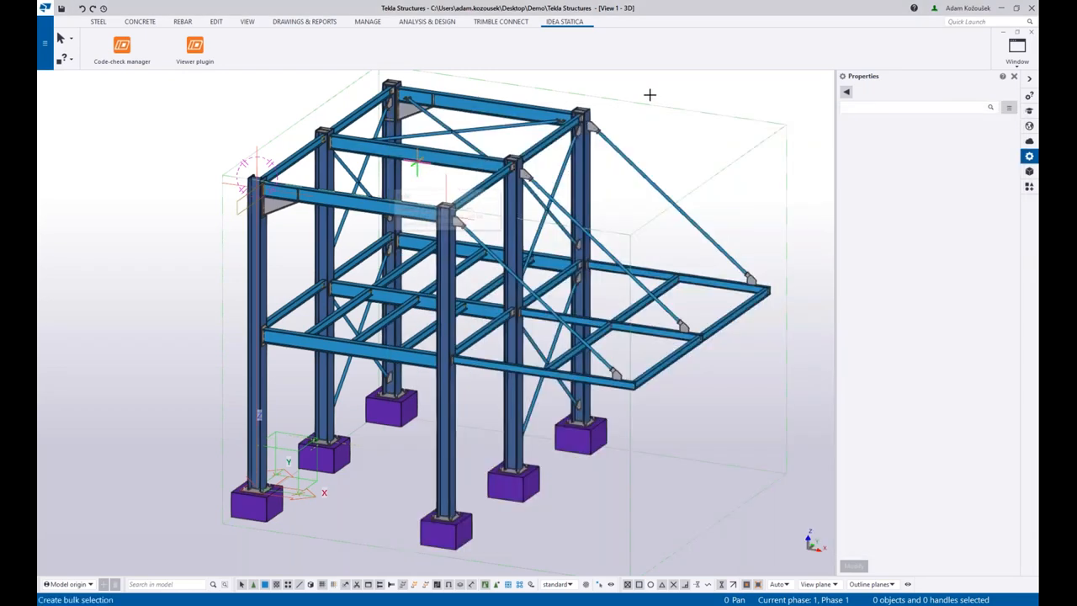
scroll(529, 181, "up", 2)
scroll(528, 180, "up", 3)
left_click_drag(589, 121, 445, 233)
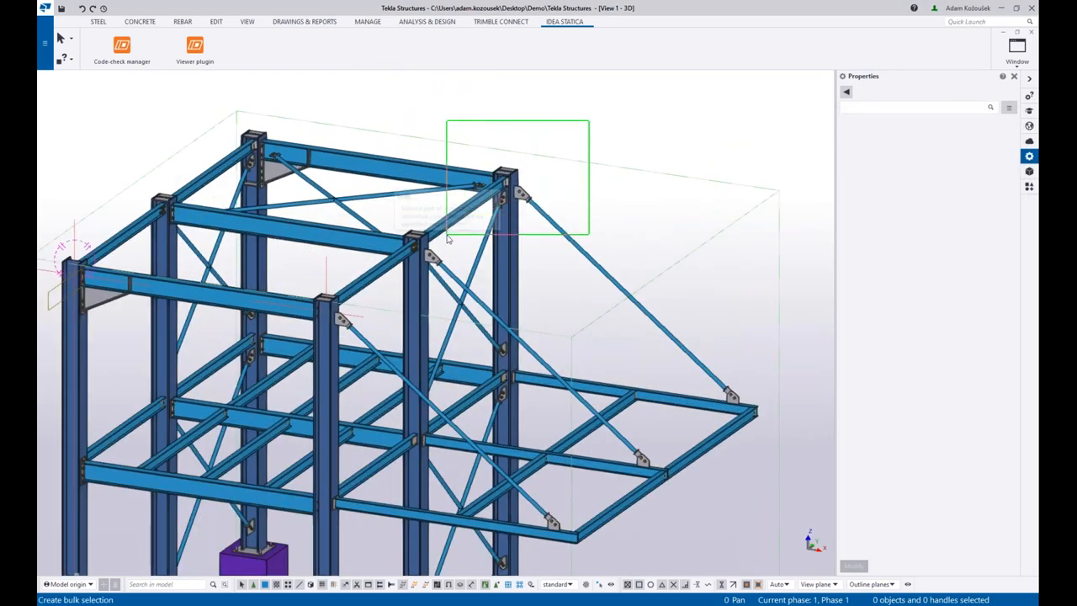
middle_click(559, 191)
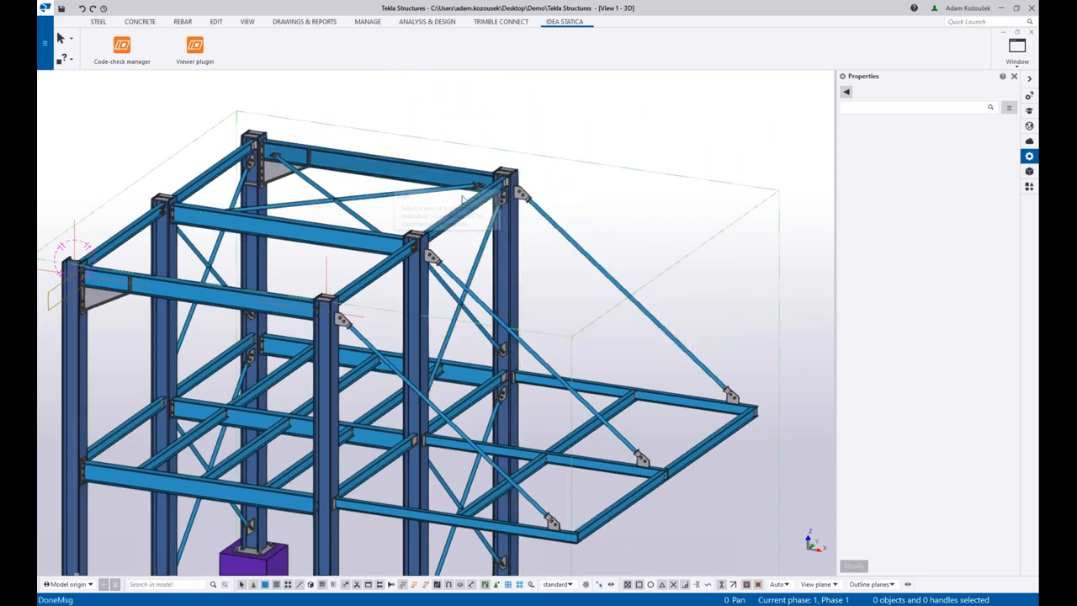
left_click(561, 345)
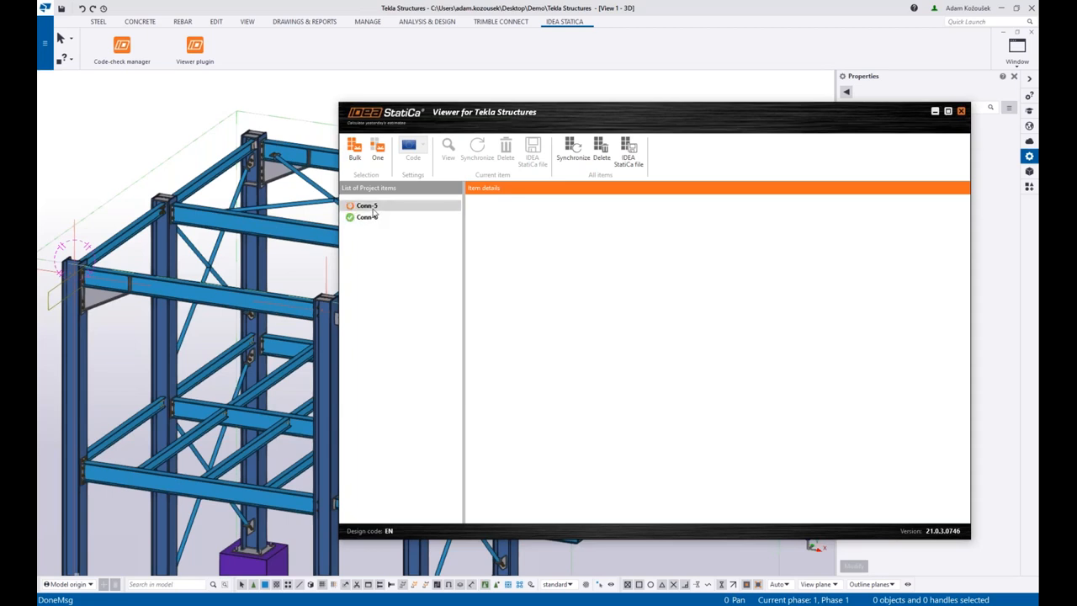
- Preview Conn-5 and Conn-6 in 3D, then return to Conn-5
left_click(382, 207)
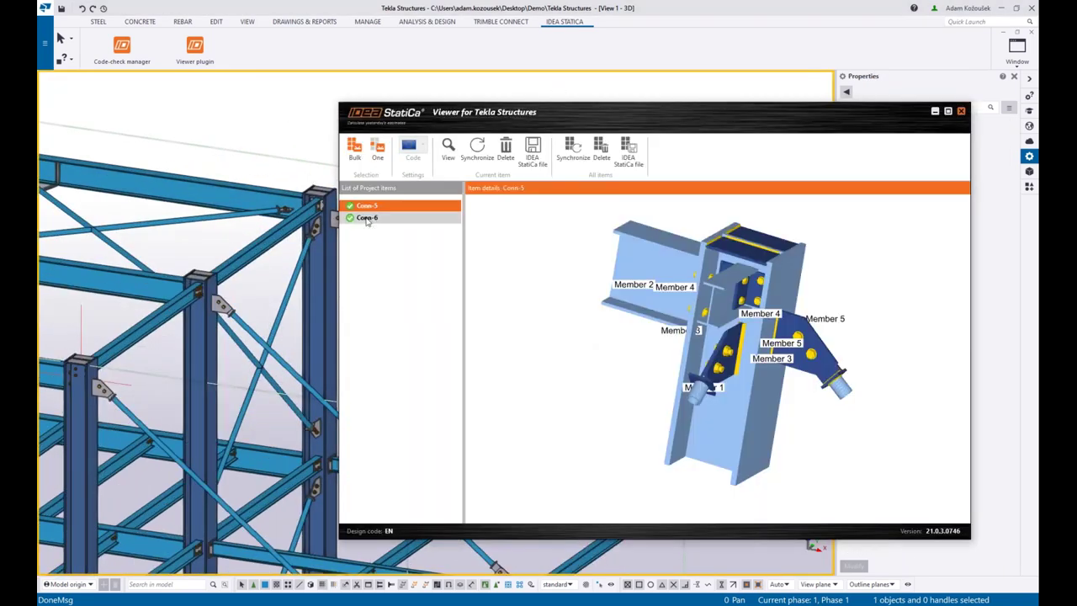
left_click(367, 218)
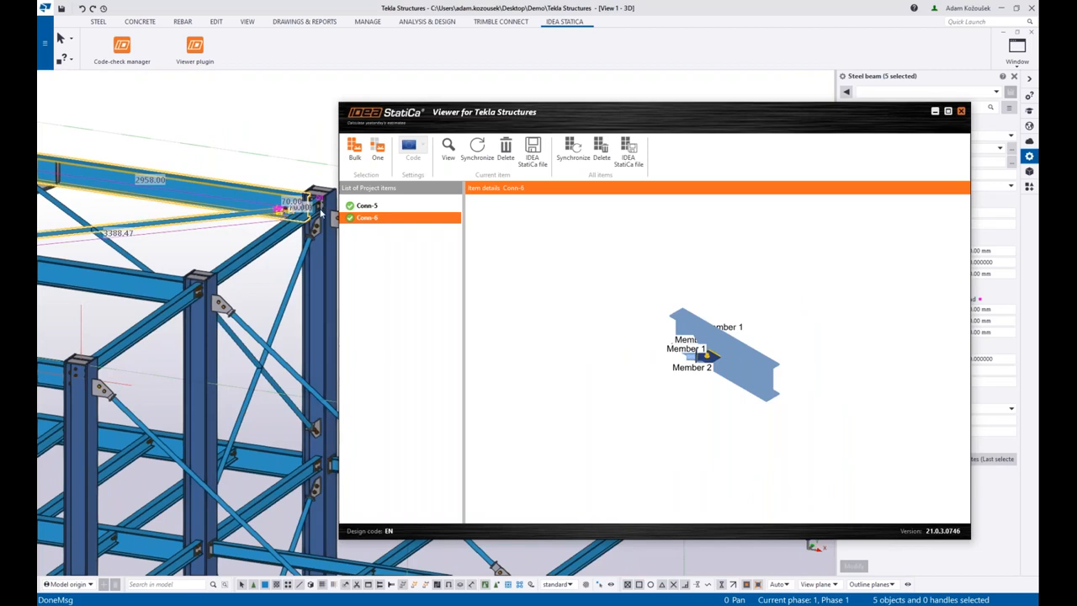
scroll(695, 348, "up", 1)
scroll(673, 320, "up", 2)
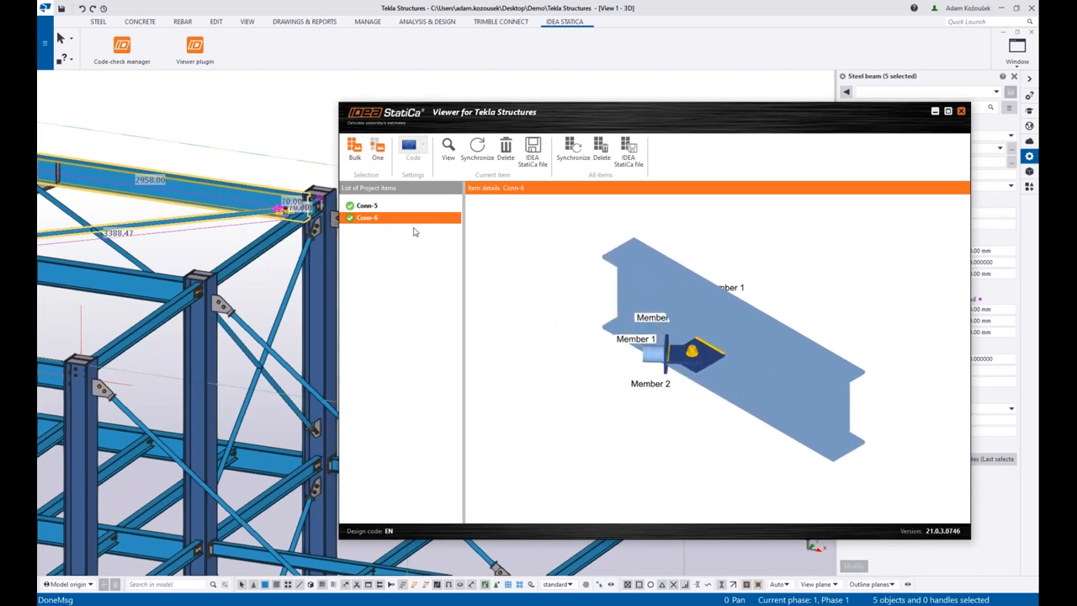
key("Up")
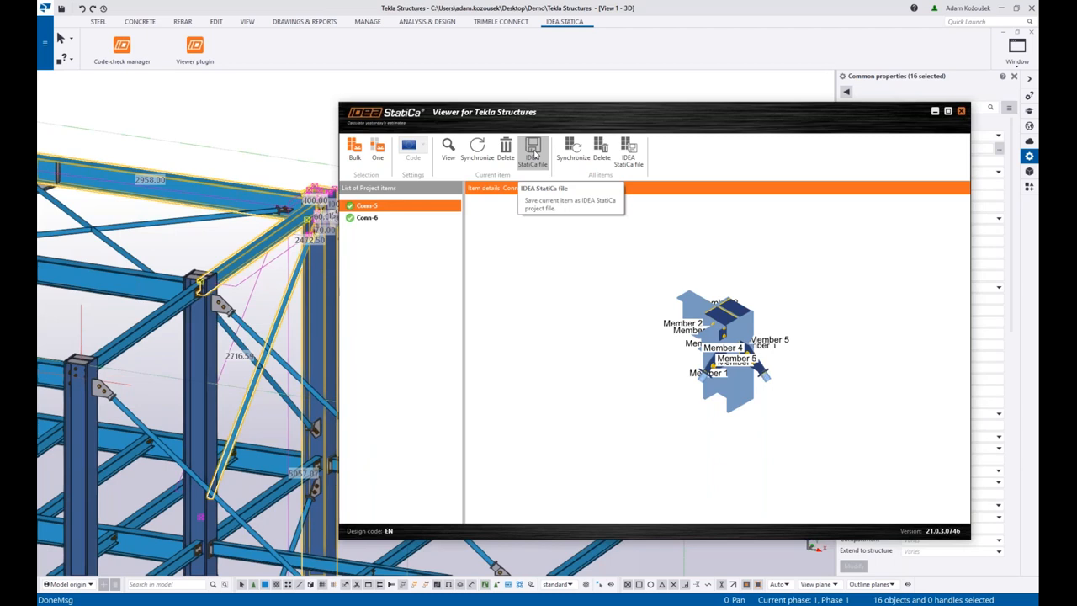
- Save Conn-5 as test.ideaCon and locate it on the Desktop in File Explorer
left_click(533, 153)
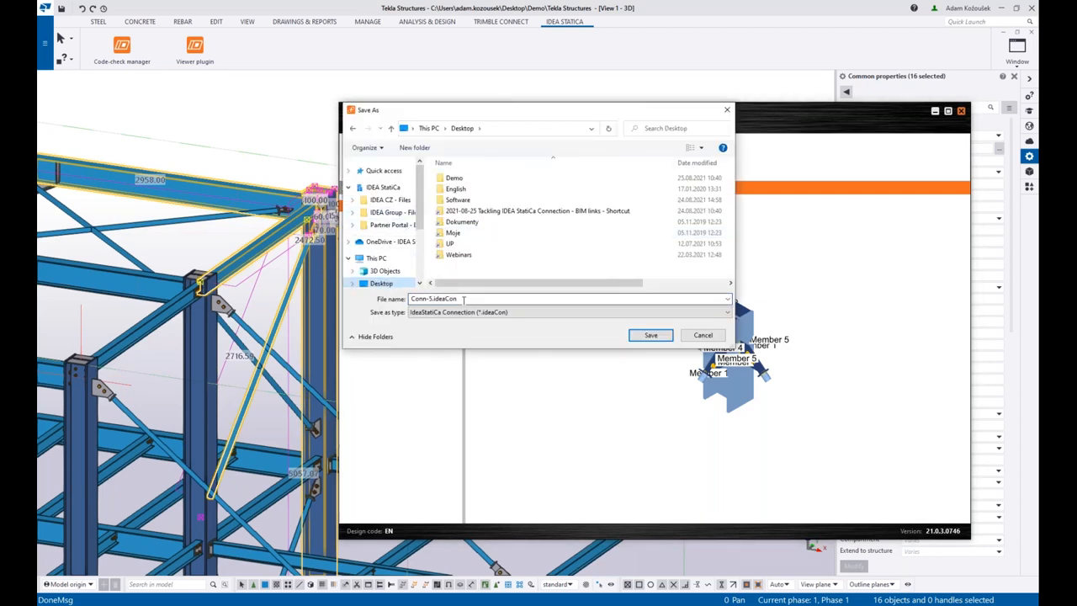
type("test")
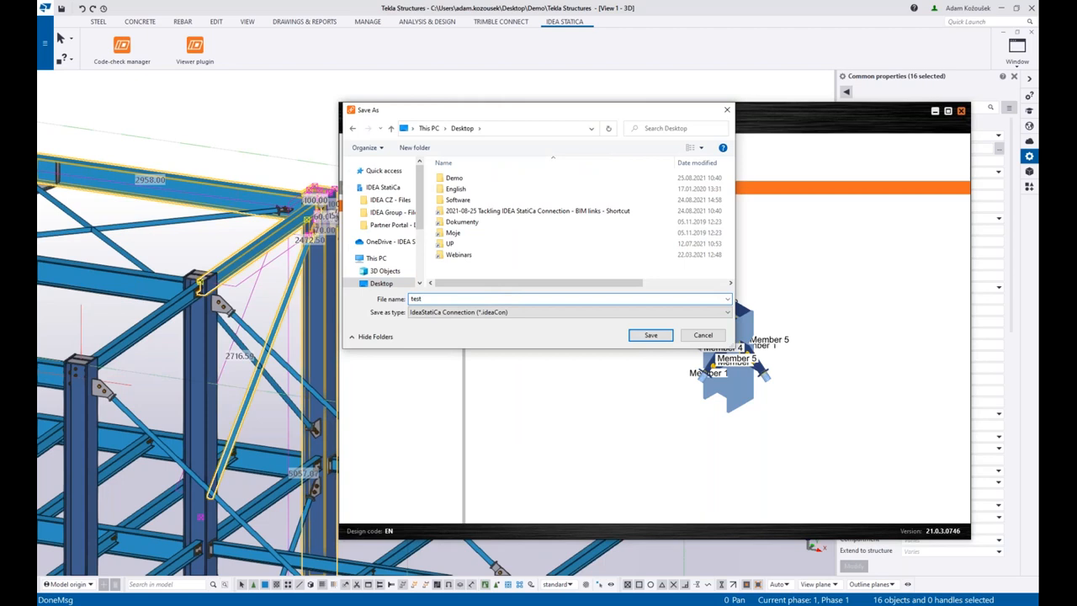
left_click(652, 335)
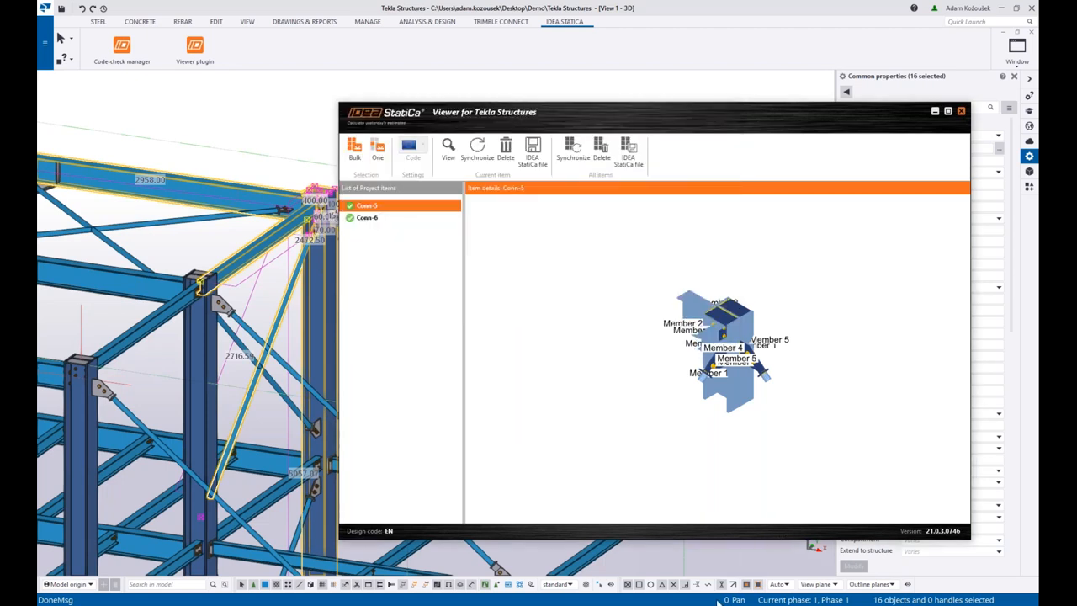
mouse_move(718, 600)
left_click(711, 564)
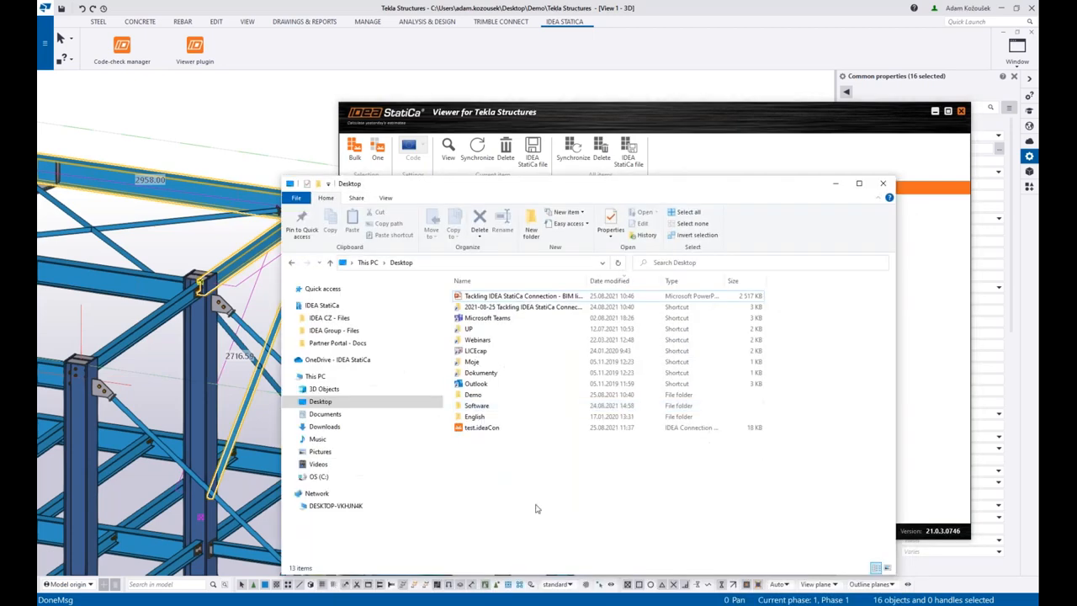
left_click(486, 299)
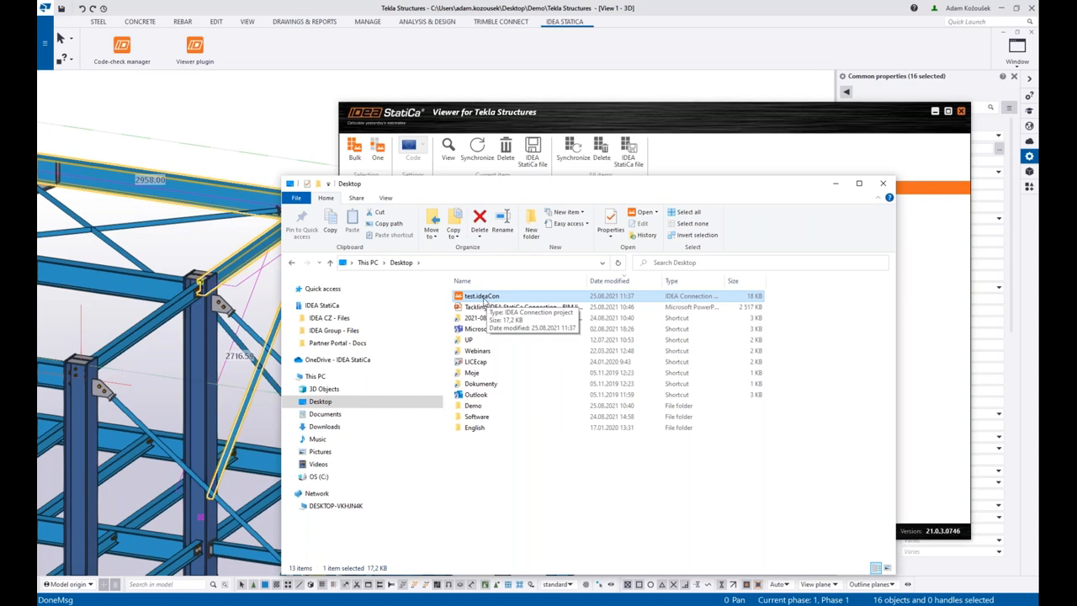
double_click(486, 299)
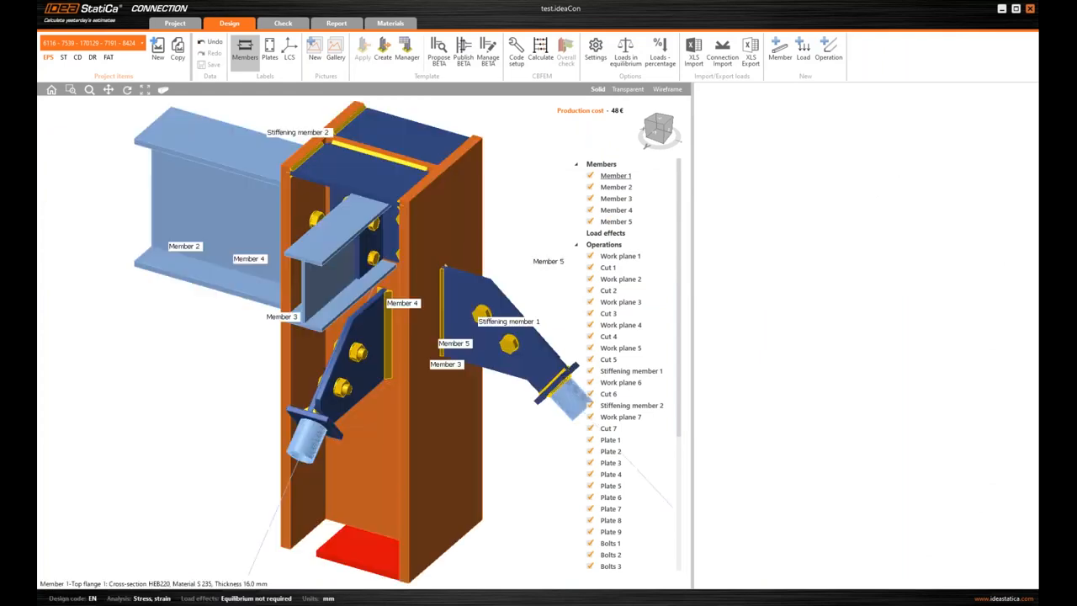
right_click_drag(412, 391, 447, 399)
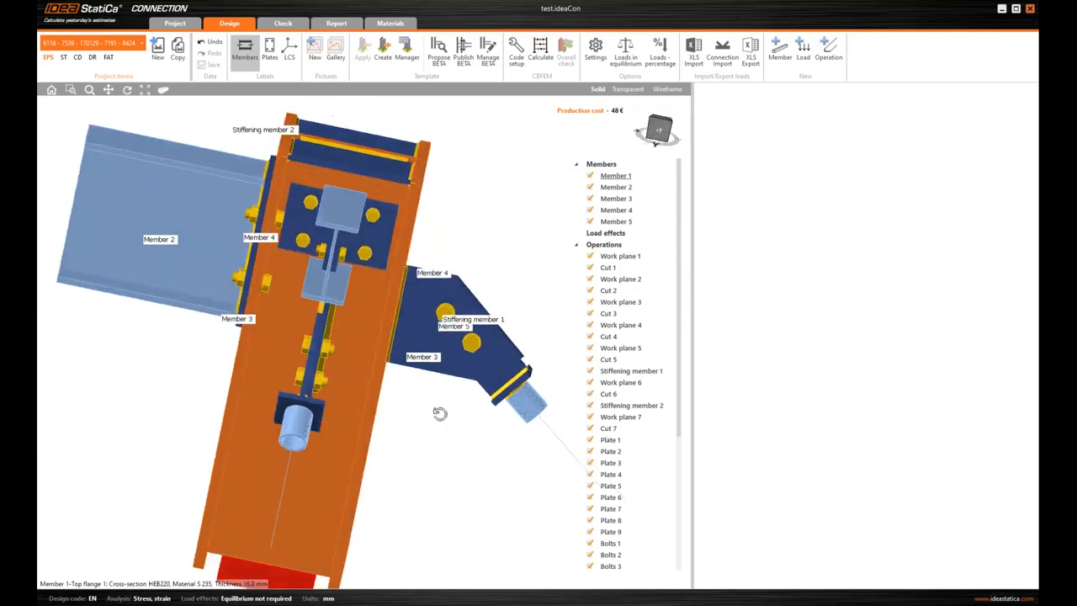
scroll(445, 323, "down", 2)
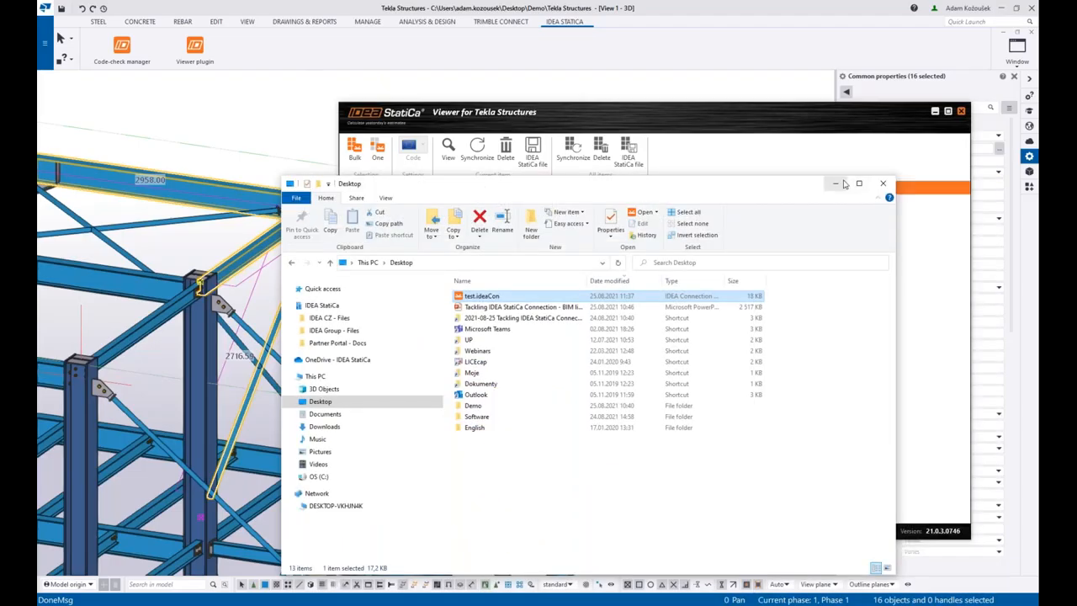
- View Conn-5 in the web viewer and inspect Plate 8's properties (S 235, 8 mm)
left_click_drag(712, 112, 683, 112)
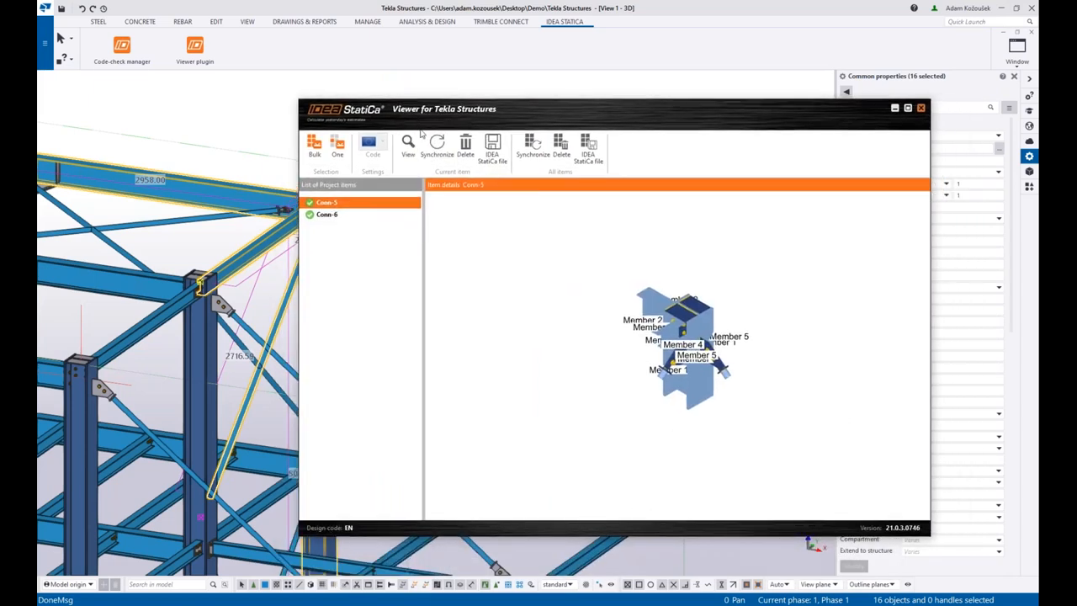
left_click(408, 144)
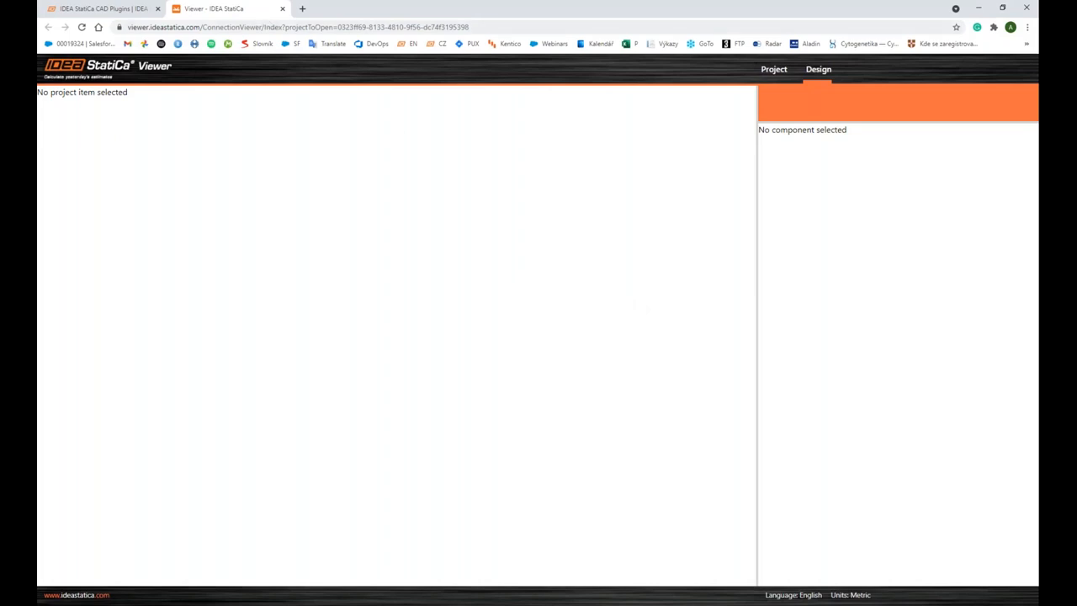
left_click_drag(431, 426, 469, 392)
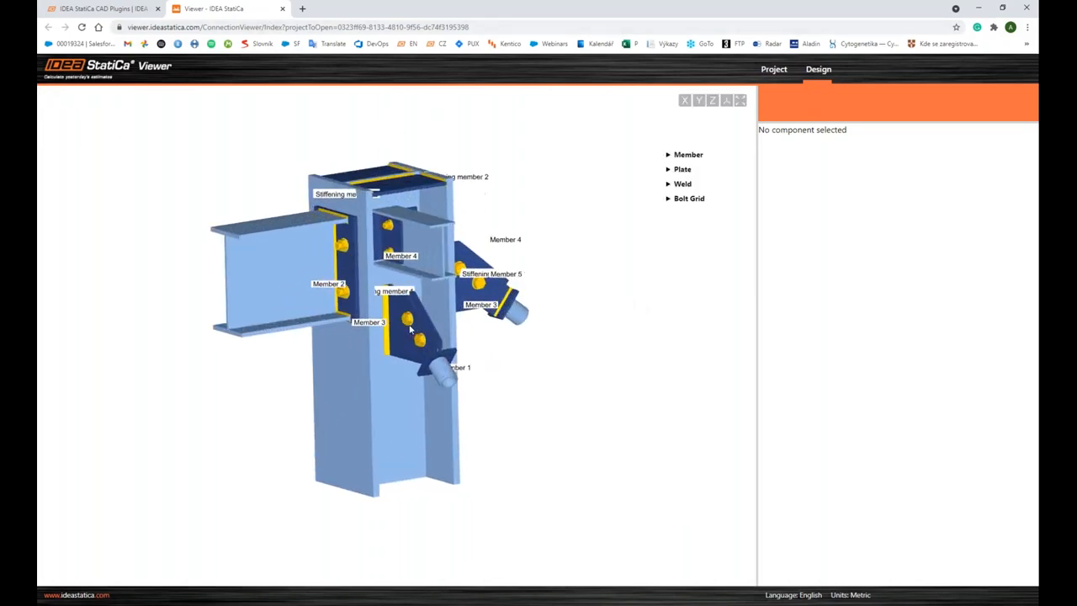
scroll(475, 335, "up", 3)
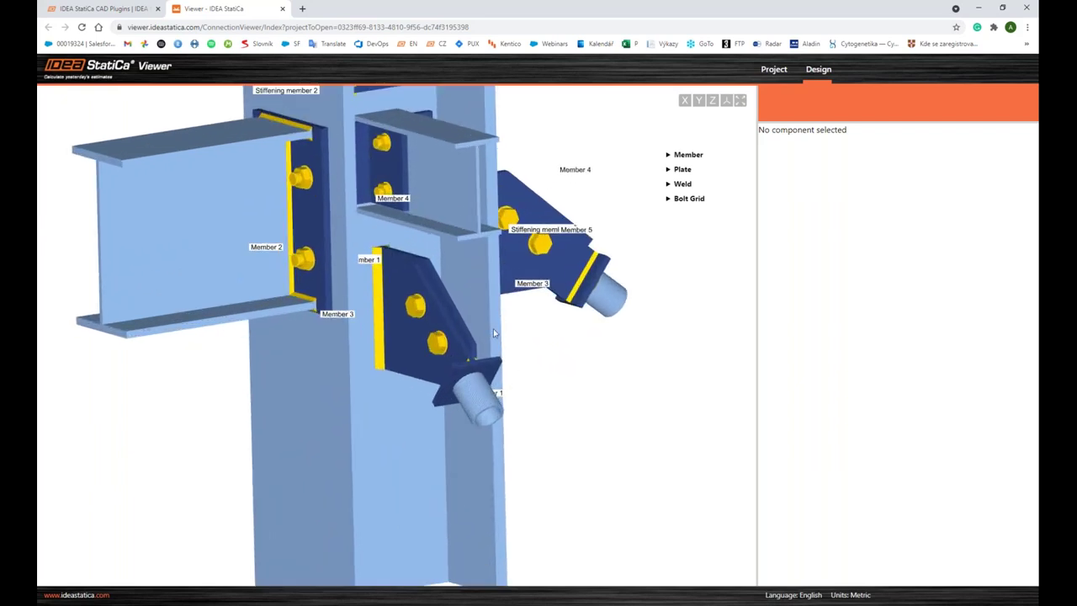
left_click(424, 290)
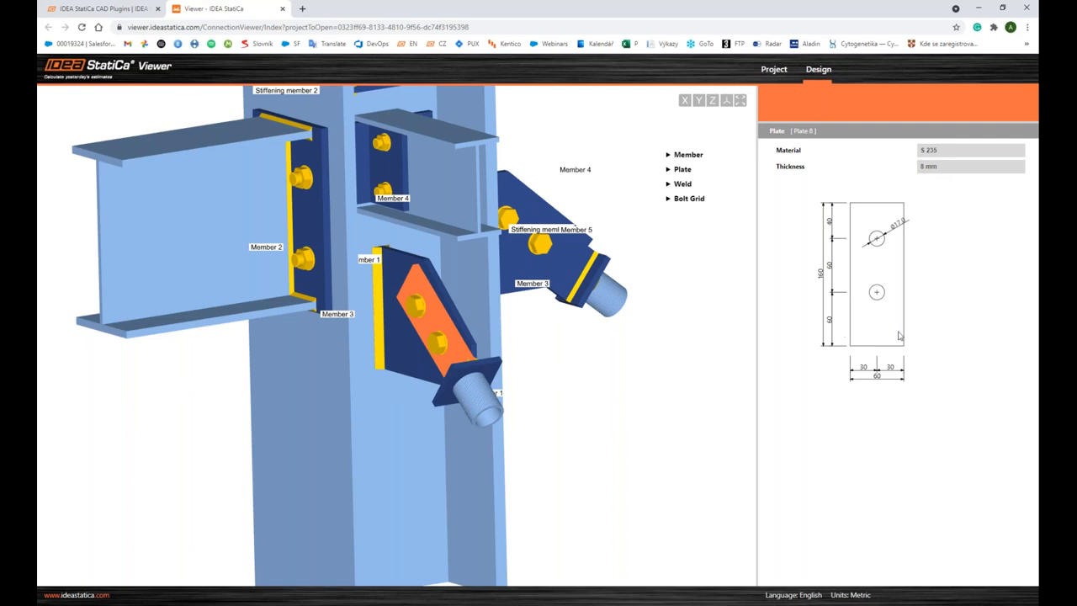
left_click_drag(561, 385, 428, 405)
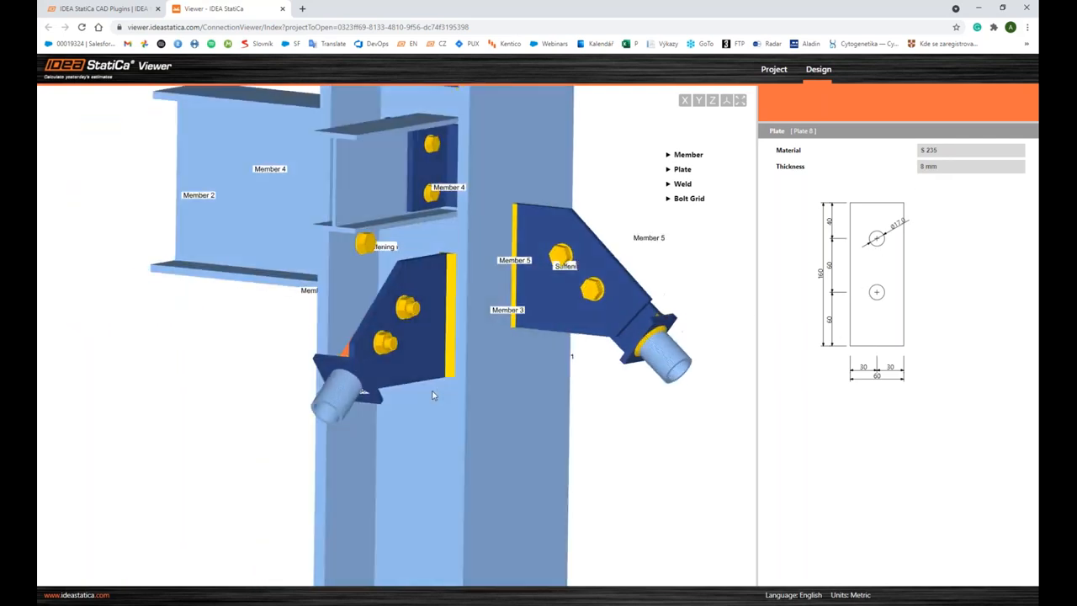
scroll(427, 405, "down", 3)
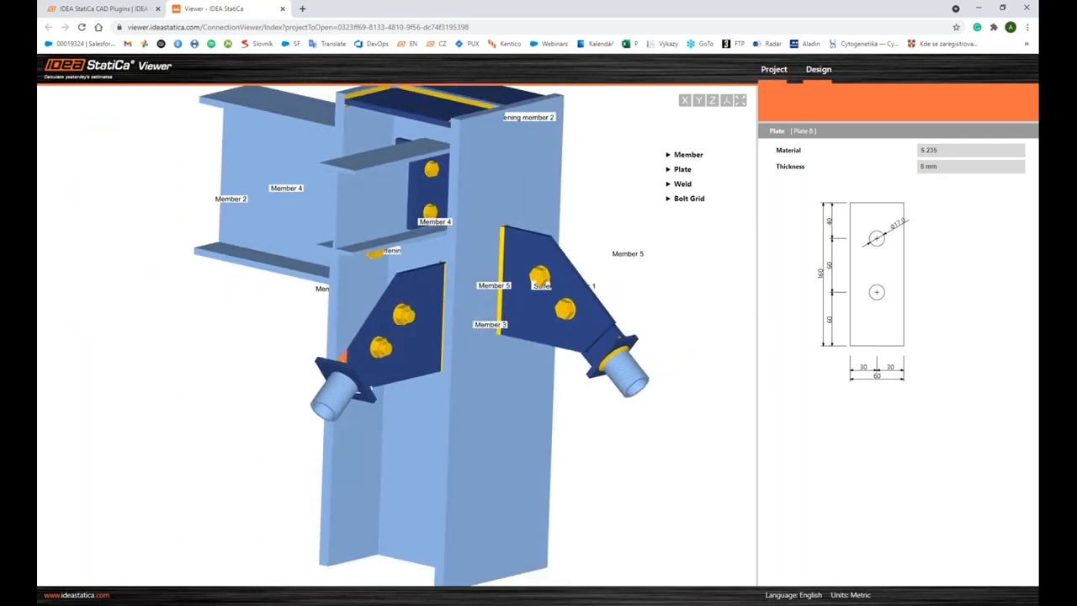
- Show the project overview and copy the shareable viewer URL for use in another browser
left_click(774, 72)
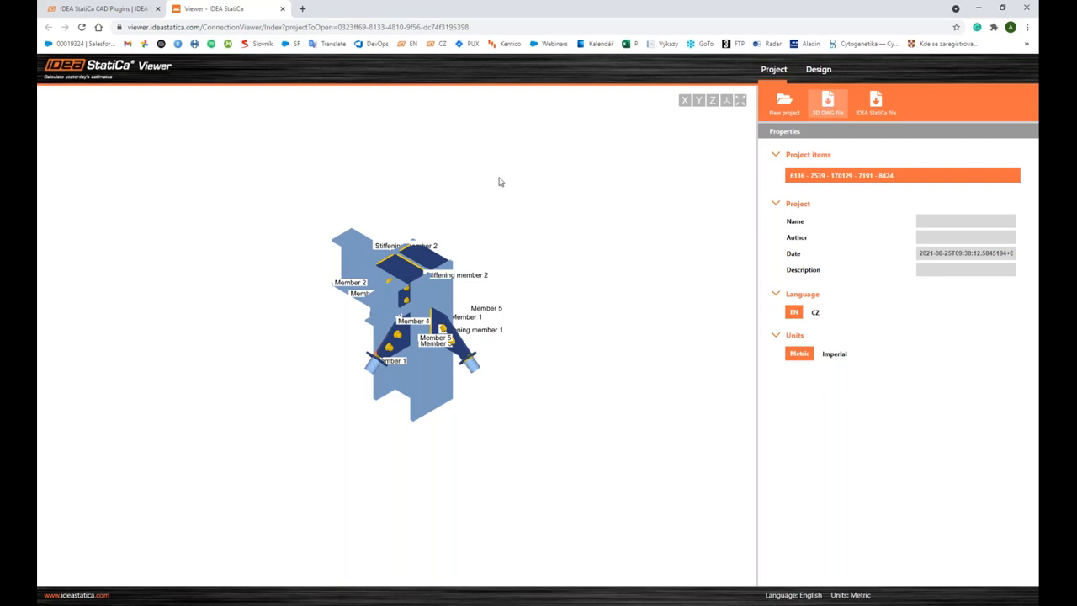
scroll(398, 333, "up", 5)
left_click_drag(450, 363, 470, 349)
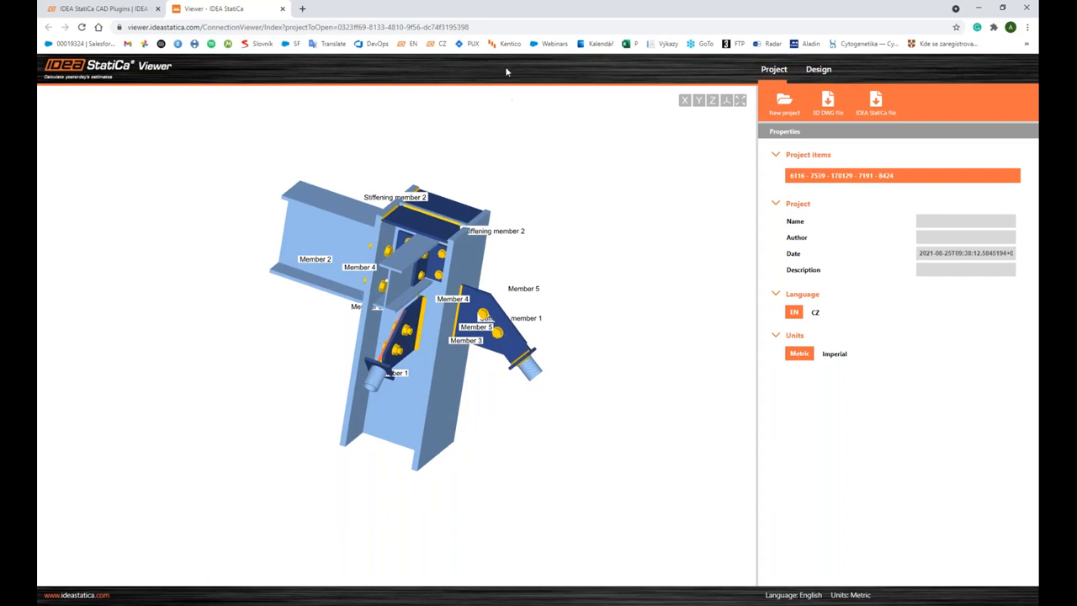
left_click(498, 28)
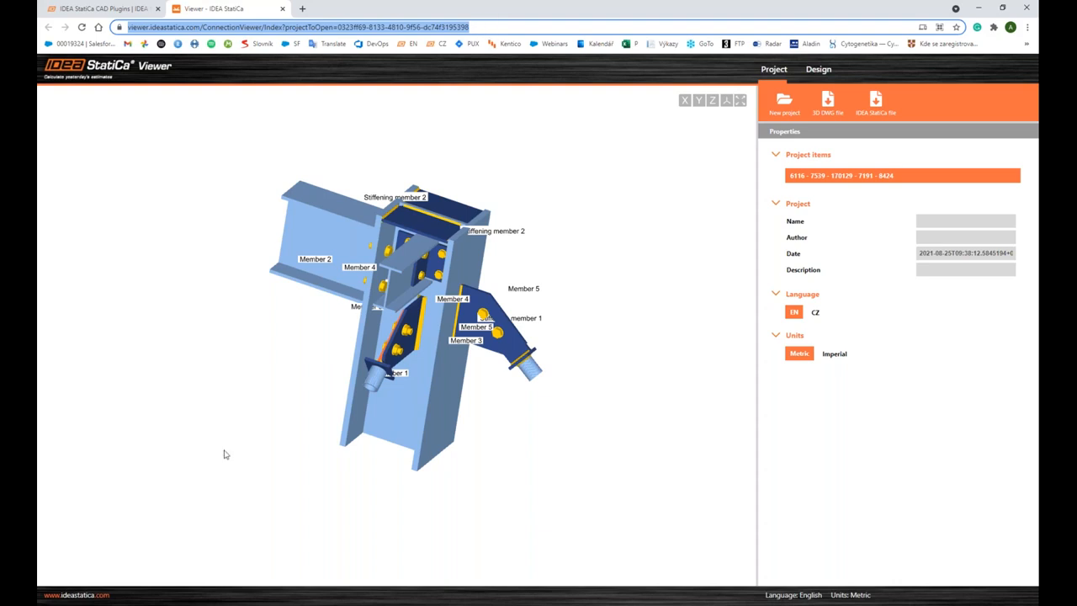
left_click(64, 603)
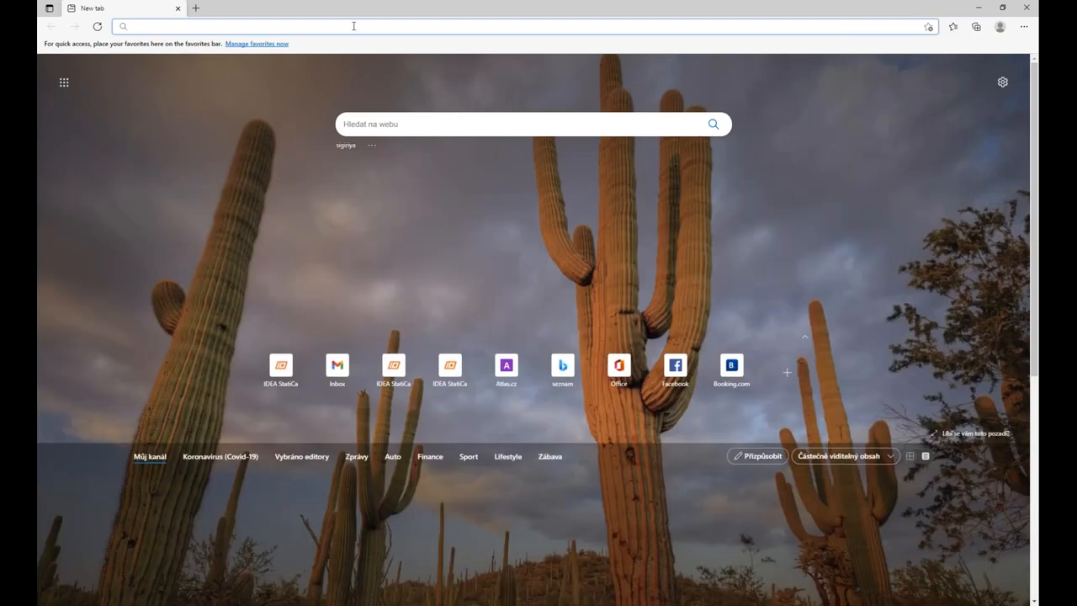
- Load the pasted viewer link in Microsoft Edge and orbit the shared connection model
key("ctrl+v")
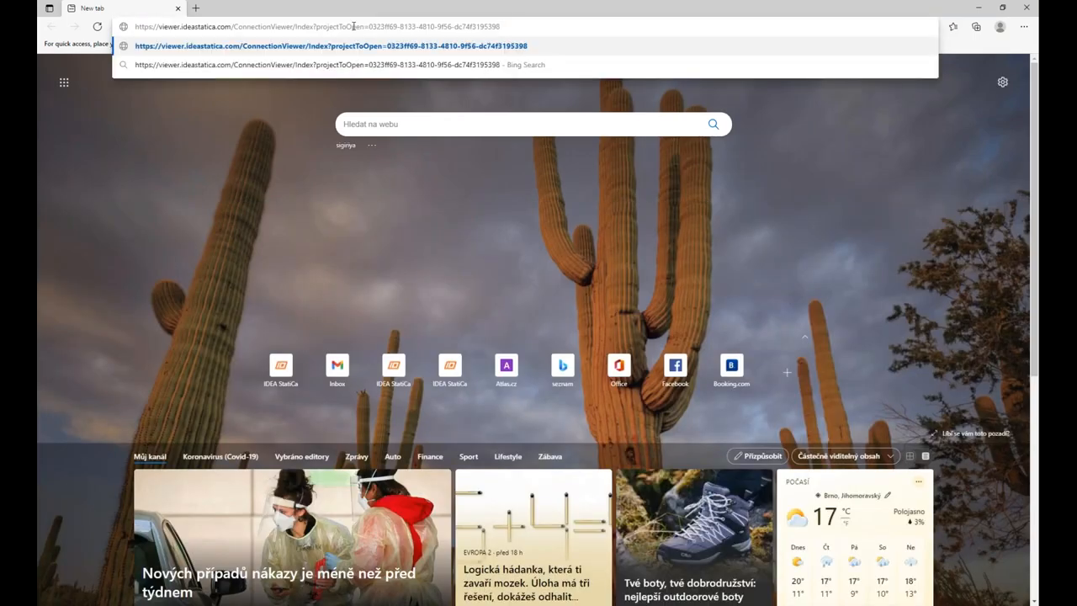
key("Return")
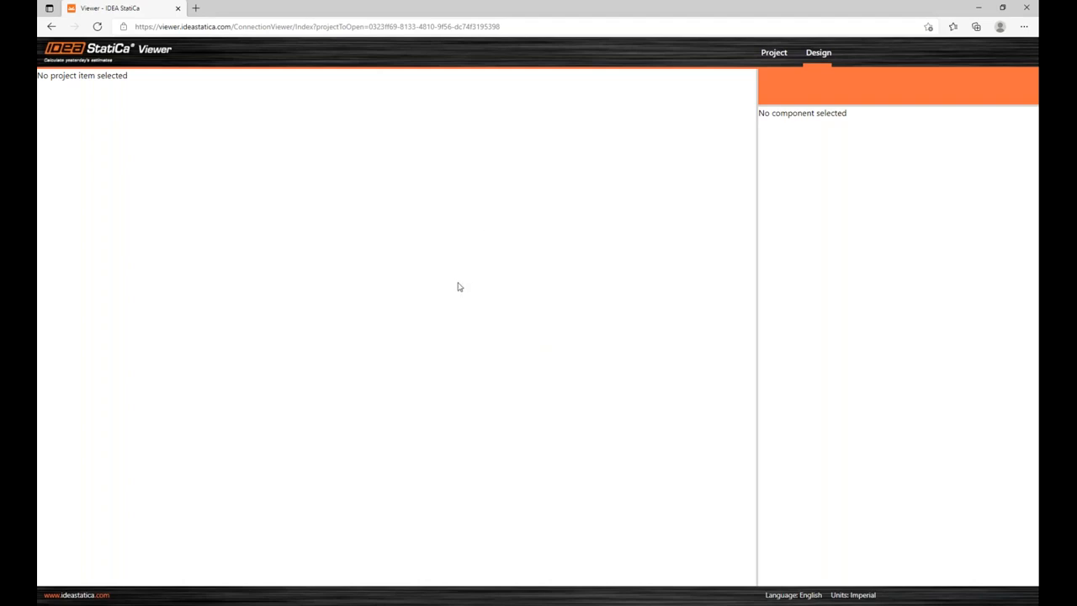
left_click_drag(452, 289, 383, 327)
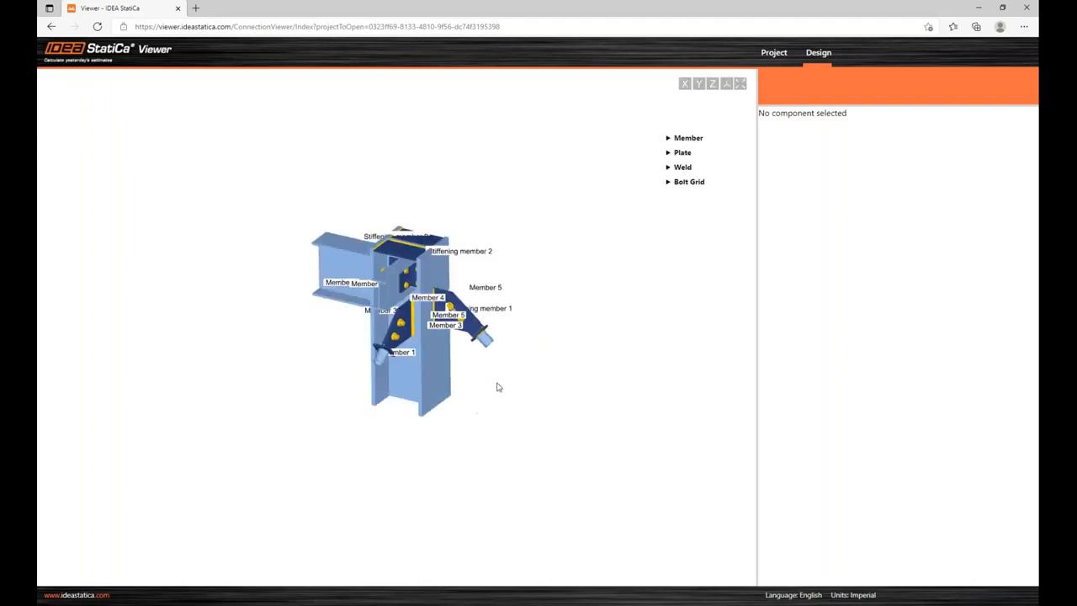
scroll(383, 327, "up", 2)
scroll(380, 320, "up", 2)
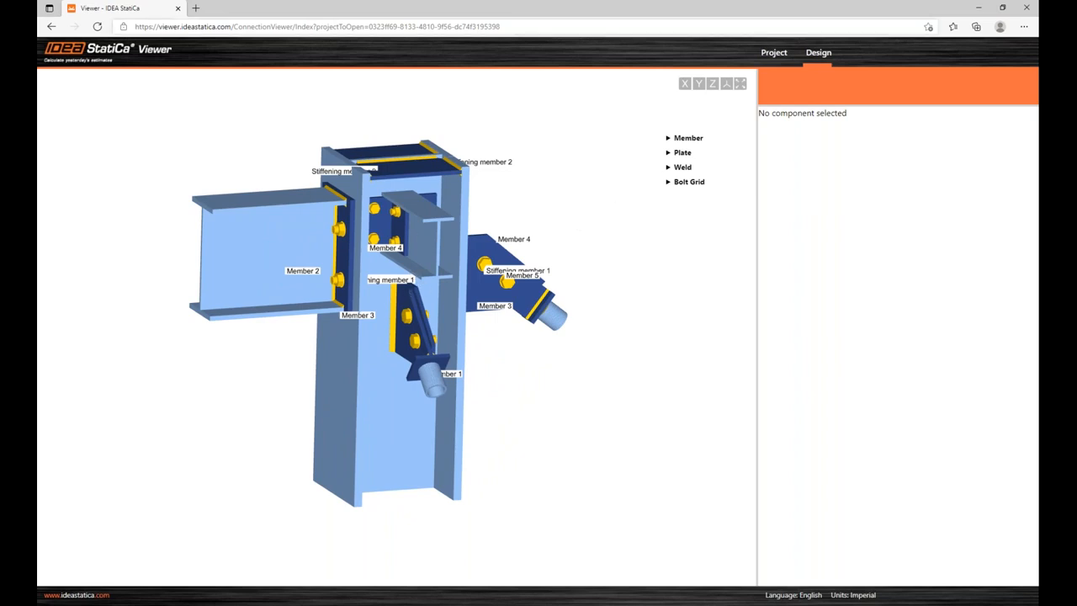
- Download the connection from the shared viewer's Project page as project.ideaCon
left_click(774, 52)
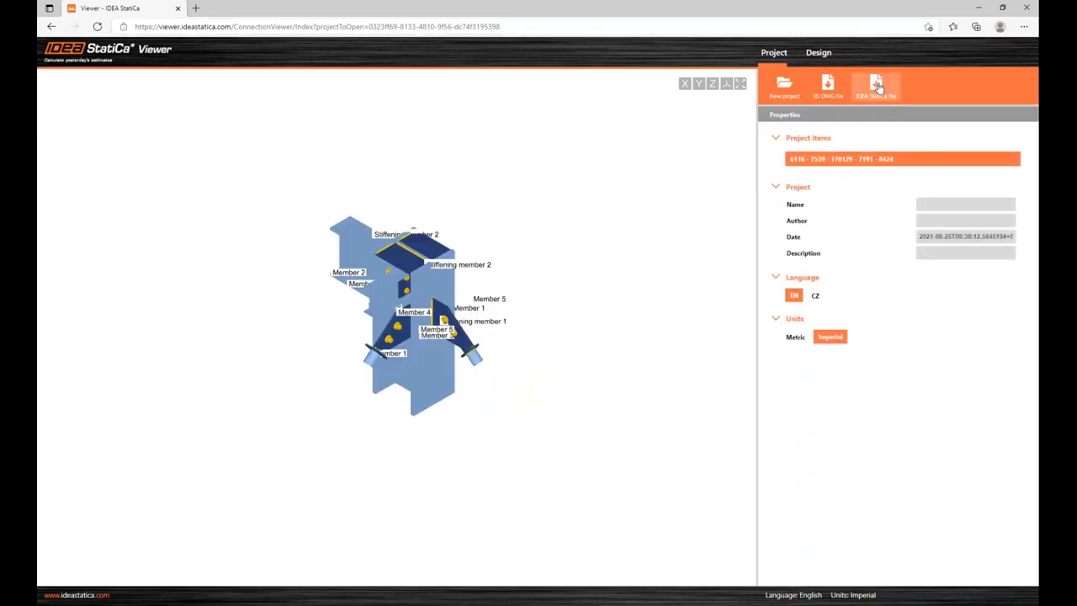
left_click(878, 87)
scroll(507, 281, "up", 1)
scroll(507, 281, "up", 1)
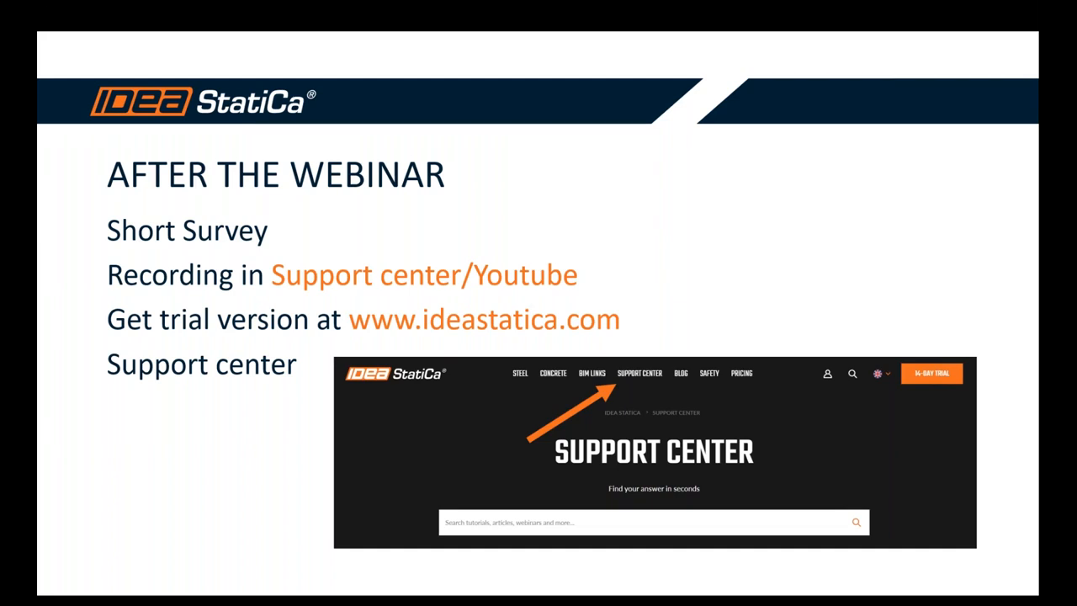
key("Right")
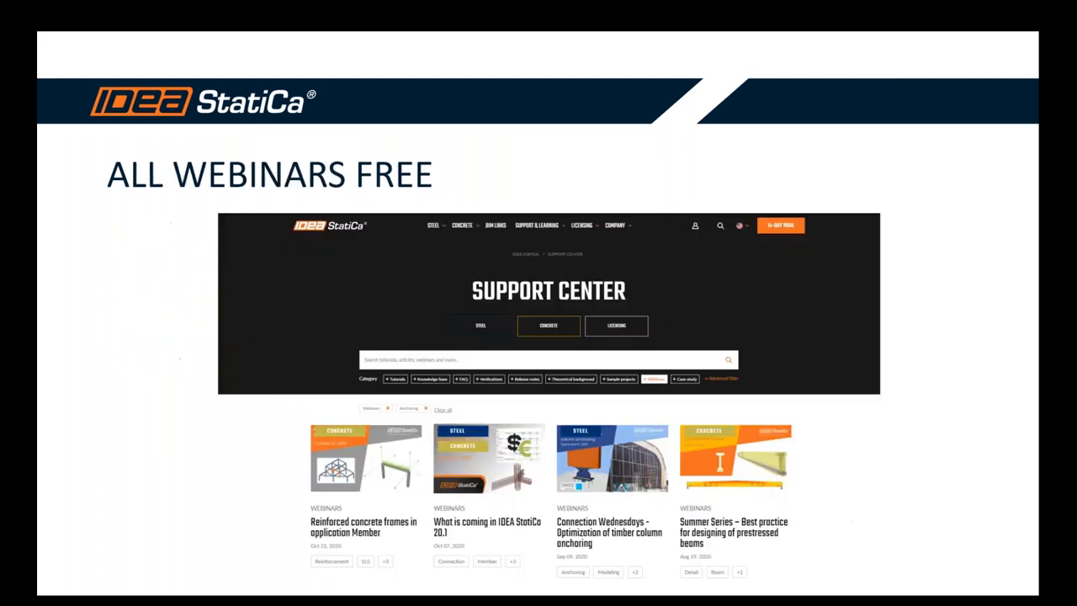